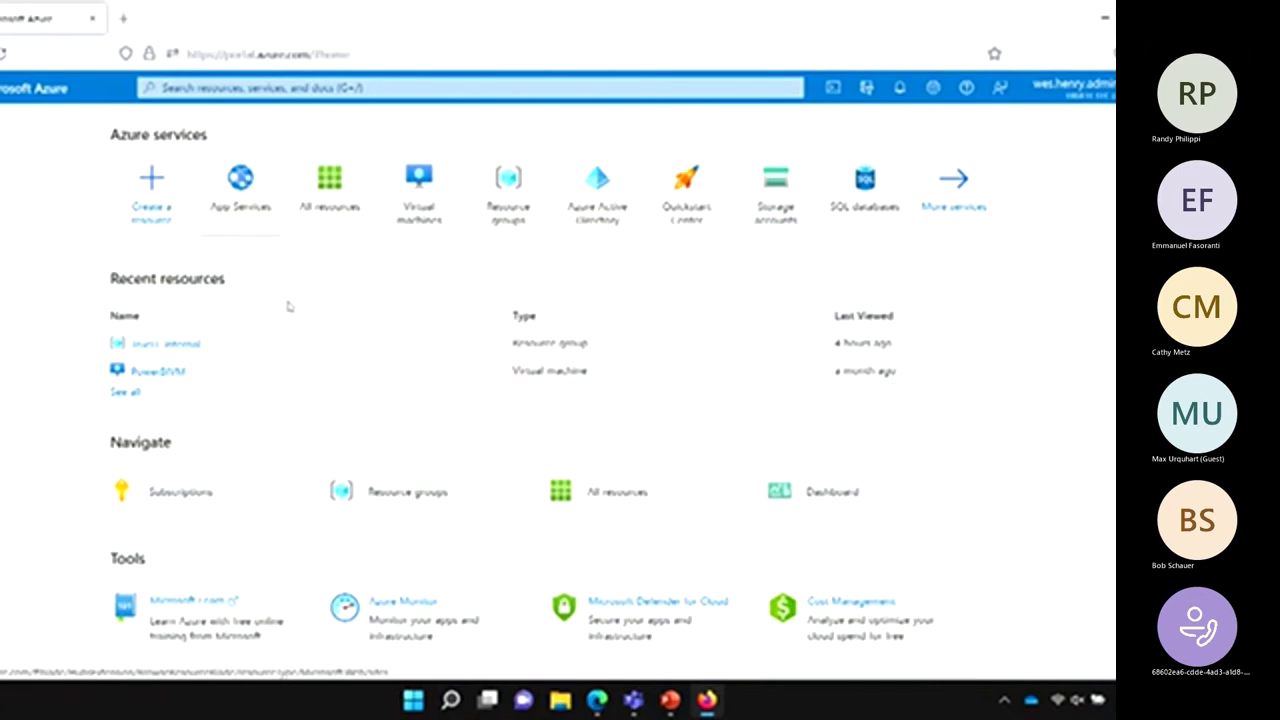
Step: Visit the Dashboard, then open the All services catalogue from the portal menu
scroll(306, 417, "down", 2)
scroll(306, 417, "up", 2)
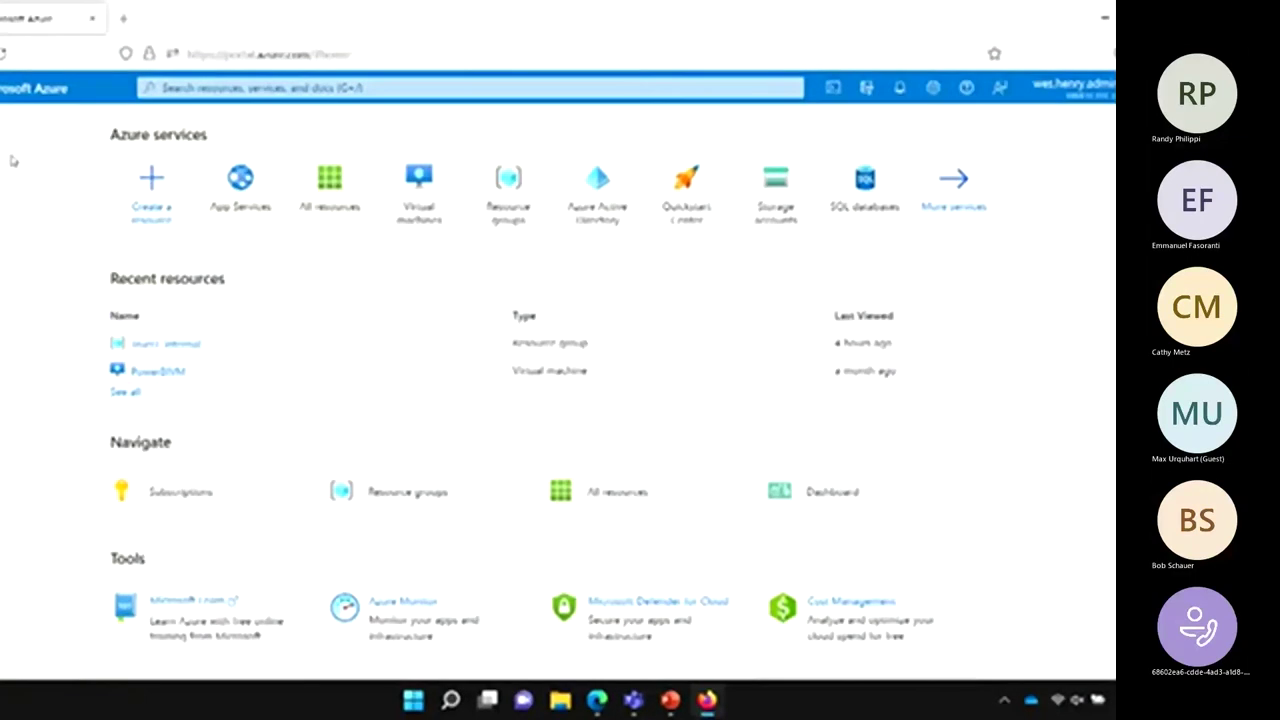
left_click(2, 88)
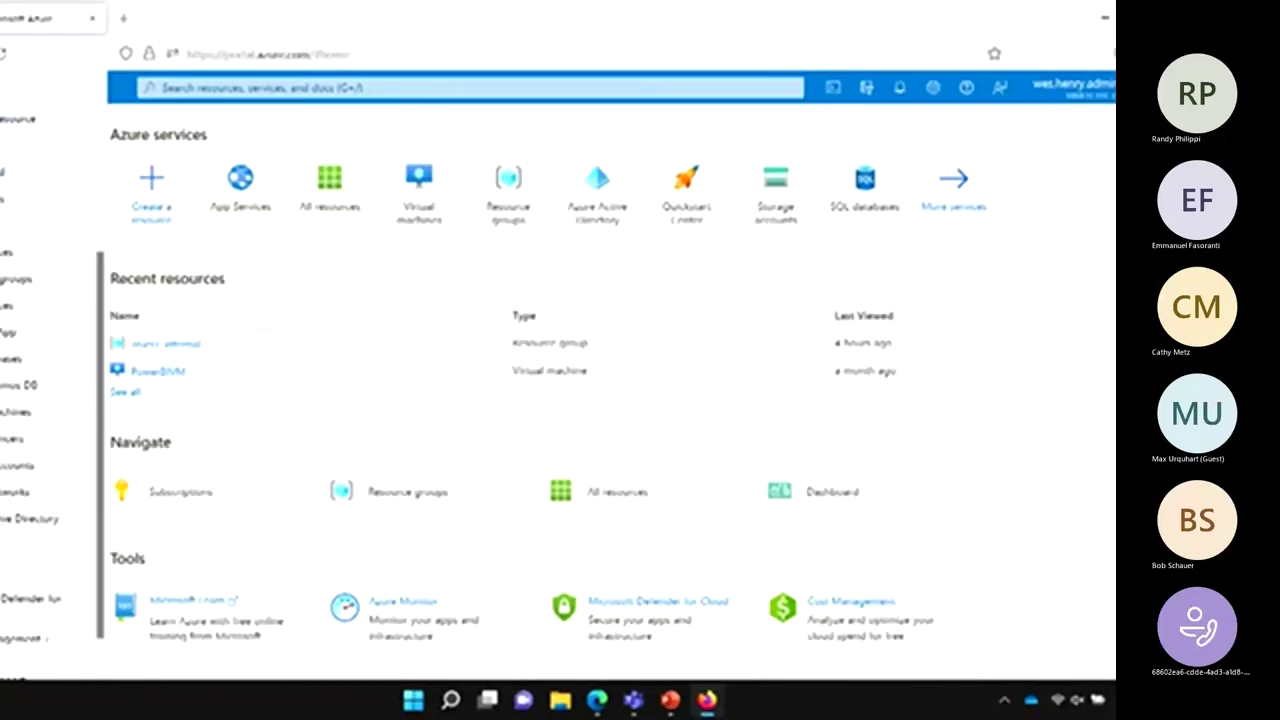
left_click(10, 172)
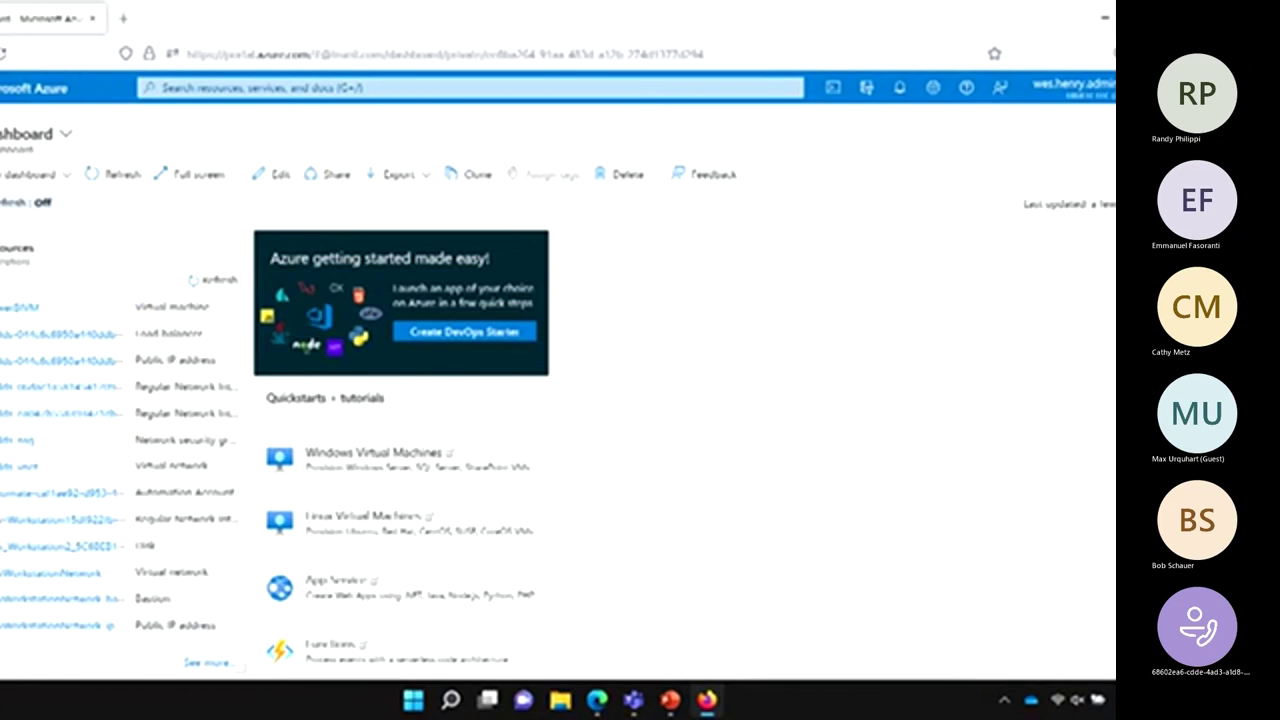
left_click(2, 88)
left_click(6, 205)
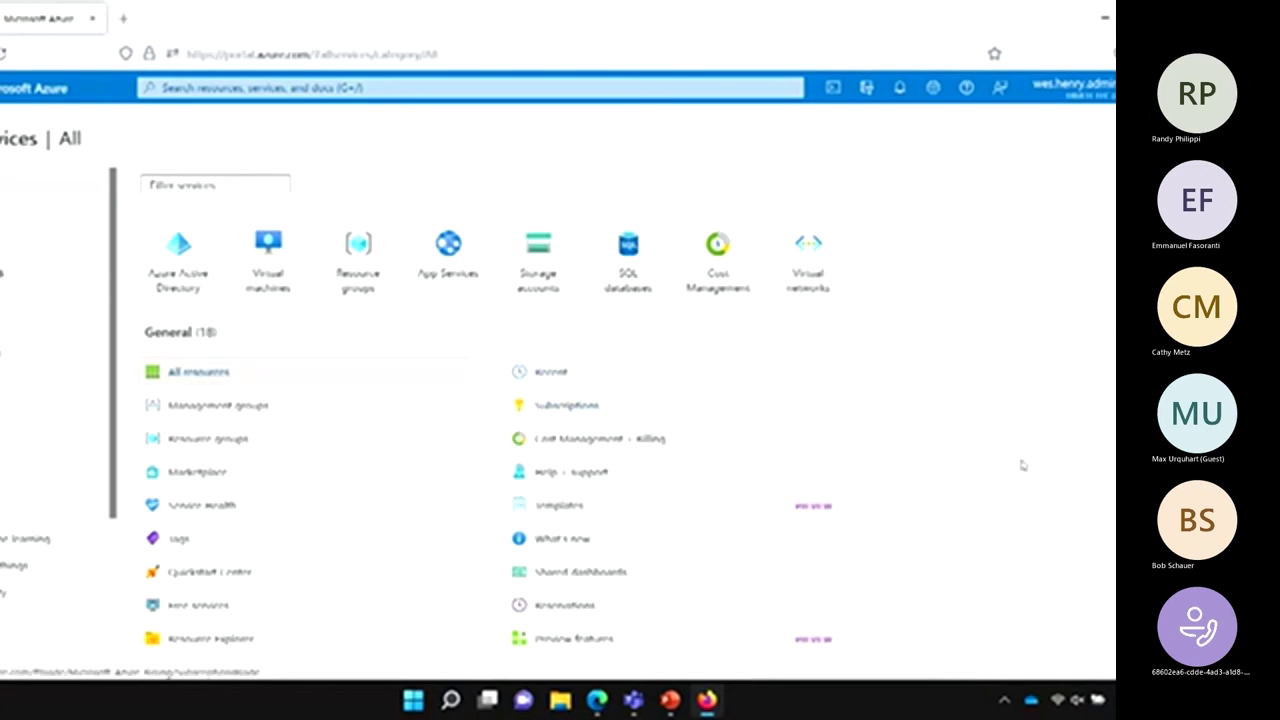
scroll(1022, 465, "down", 2)
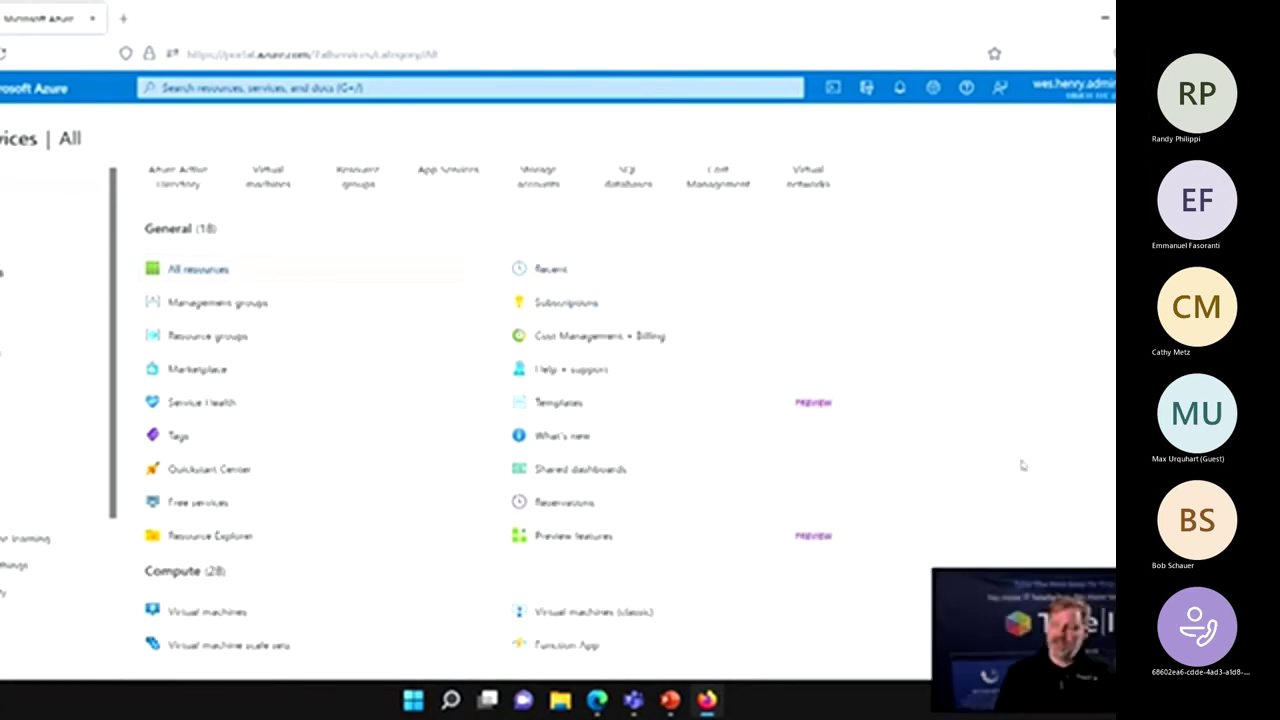
scroll(1022, 465, "down", 1)
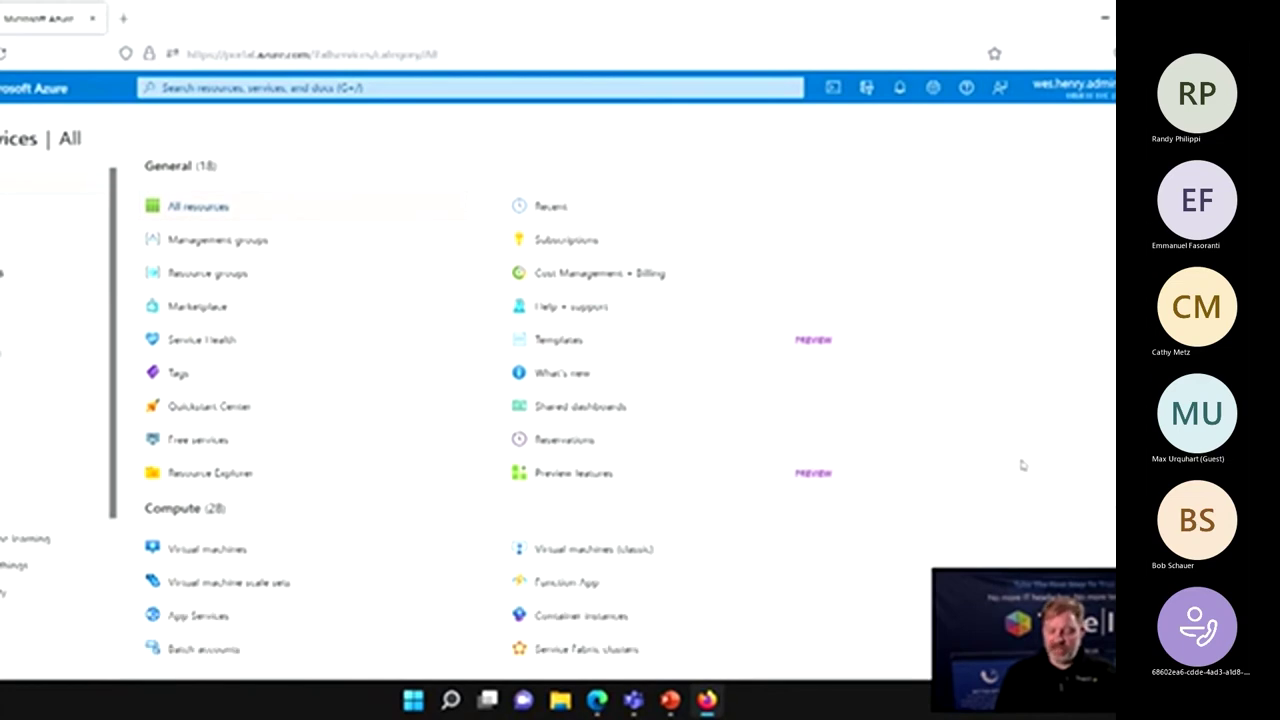
scroll(1022, 465, "down", 1)
scroll(1022, 465, "down", 7)
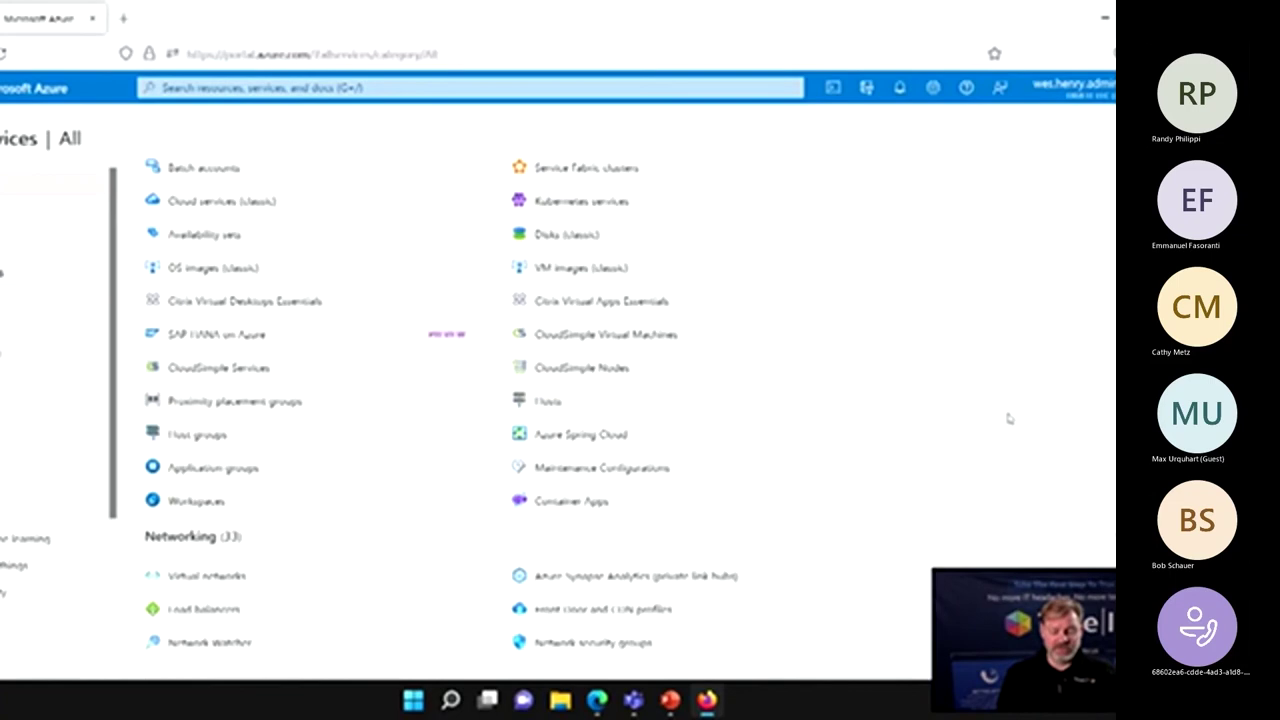
scroll(1007, 418, "up", 3)
scroll(1008, 418, "up", 5)
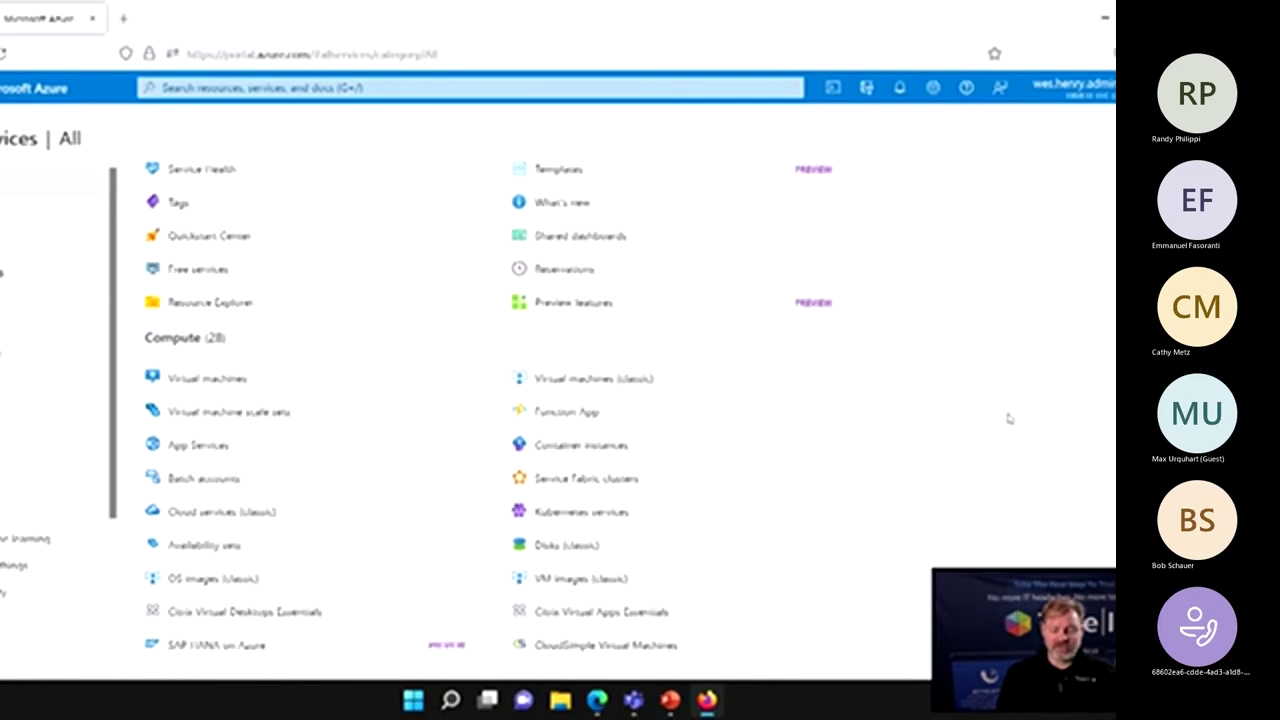
scroll(1008, 418, "up", 1)
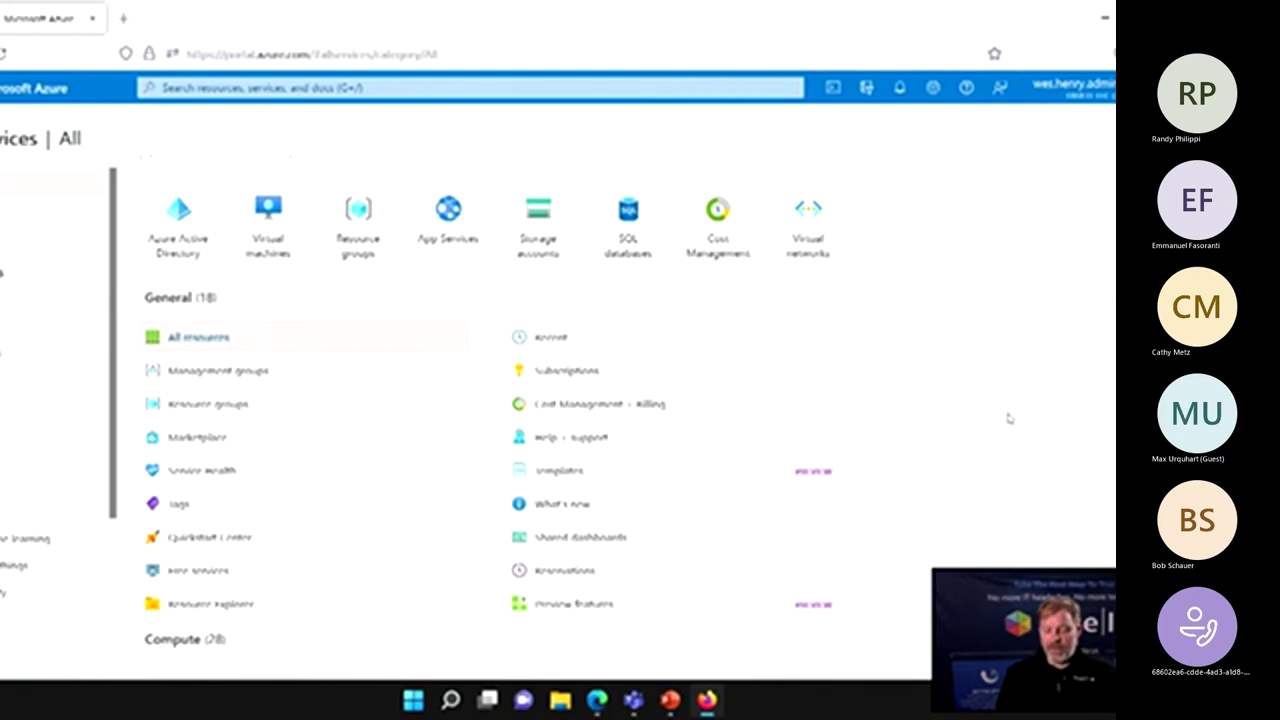
scroll(1008, 418, "down", 2)
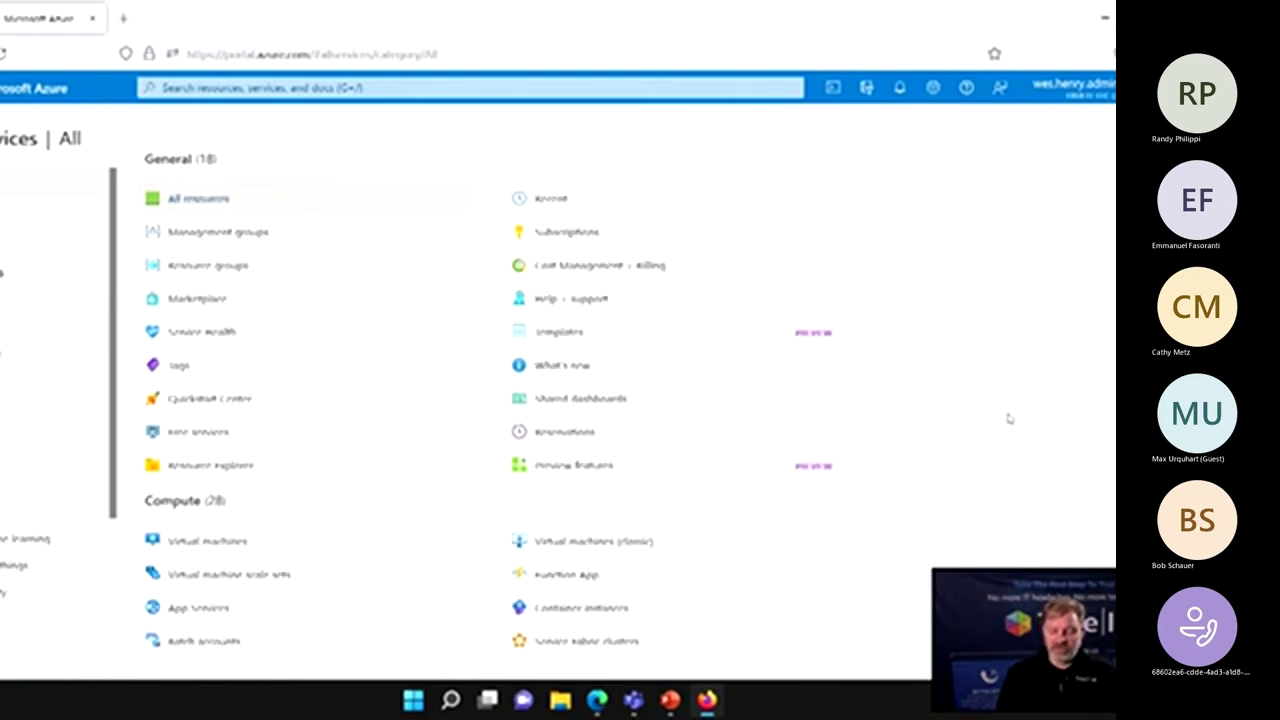
scroll(1008, 418, "down", 1)
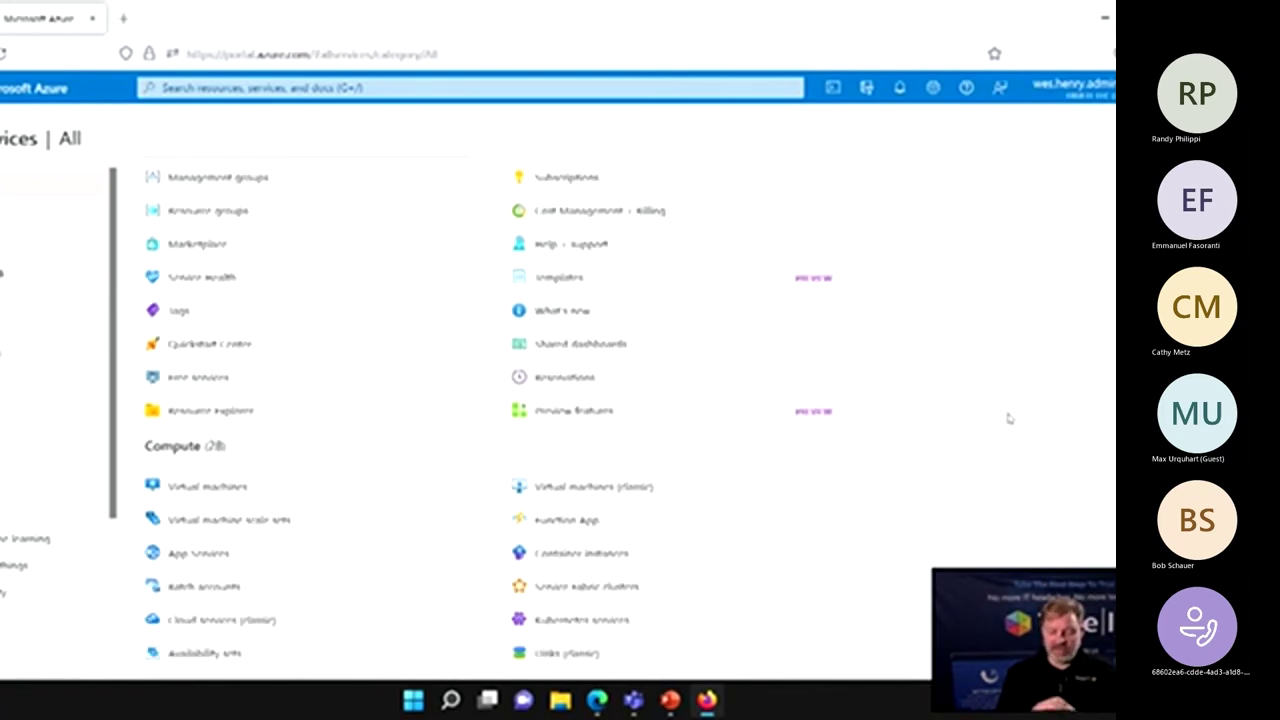
scroll(1008, 418, "down", 5)
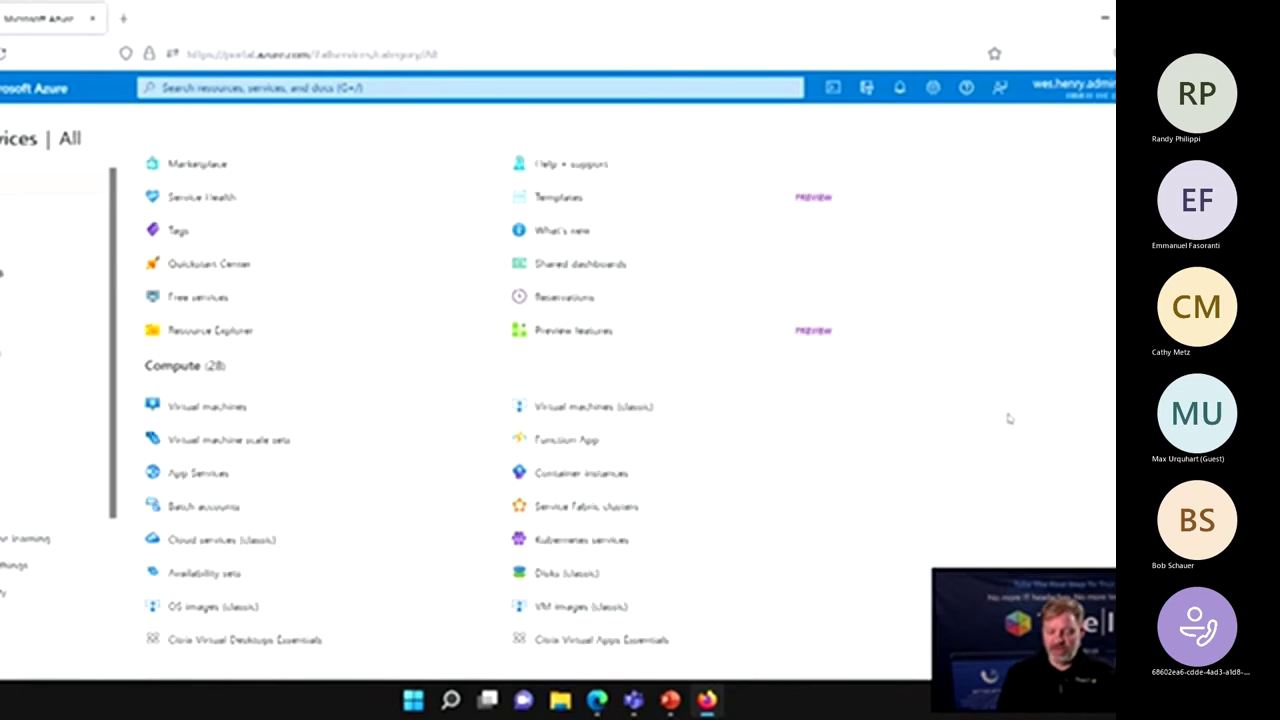
scroll(1008, 418, "up", 1)
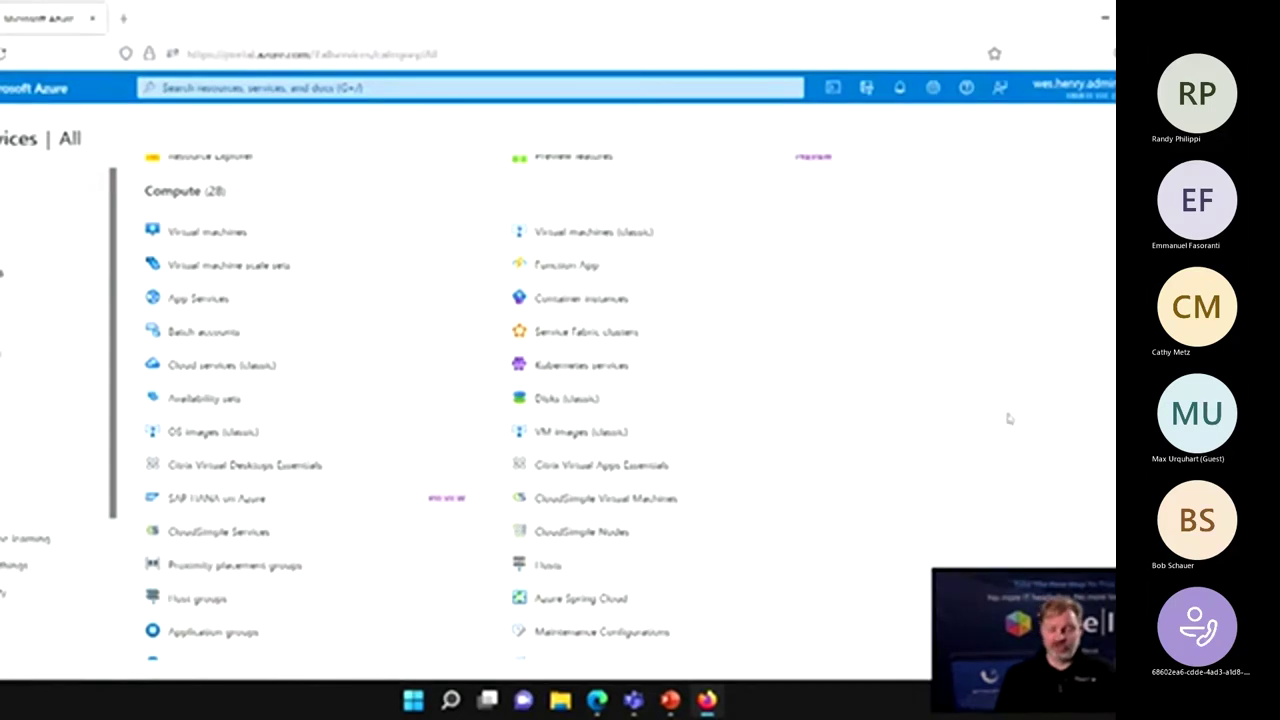
scroll(986, 449, "down", 1)
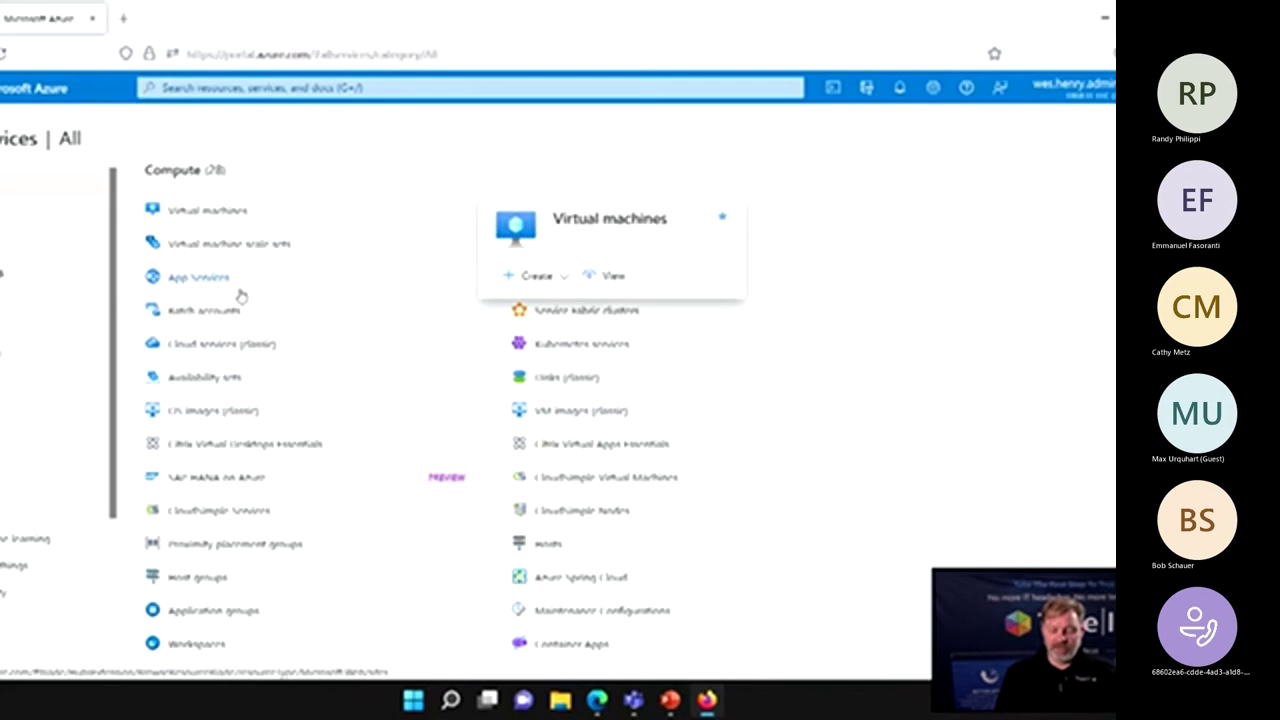
mouse_move(225, 290)
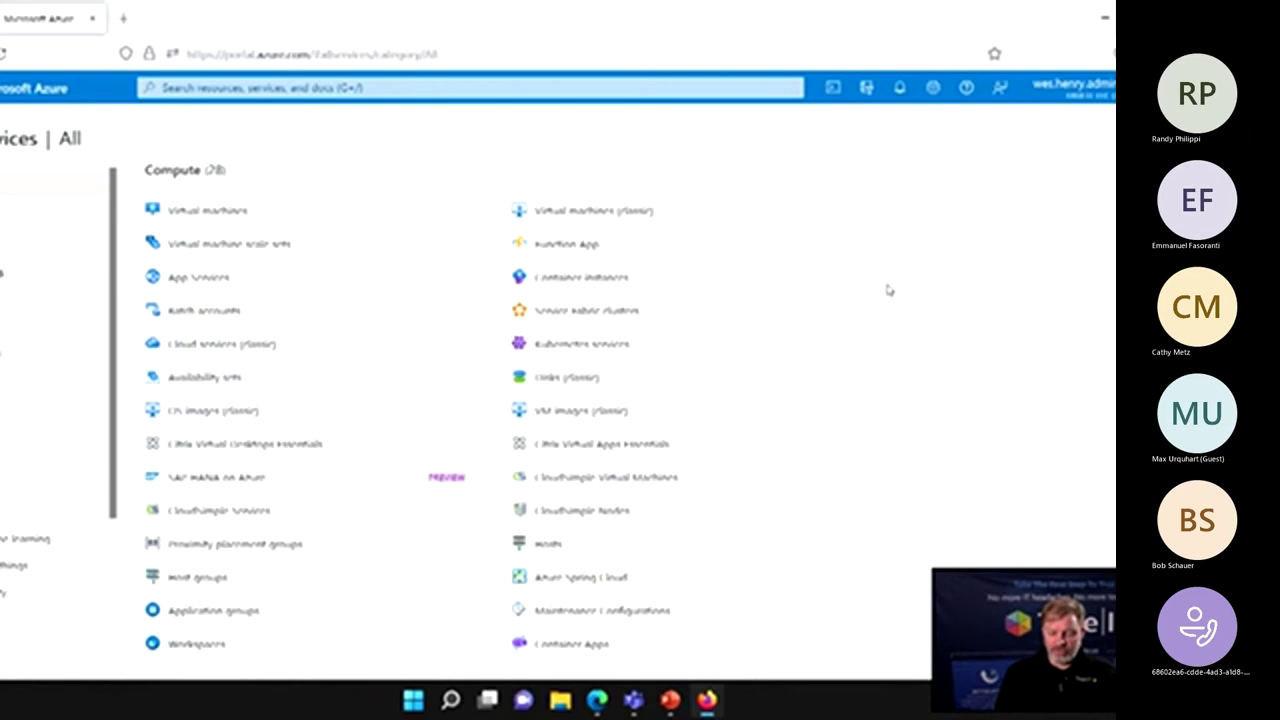
mouse_move(658, 257)
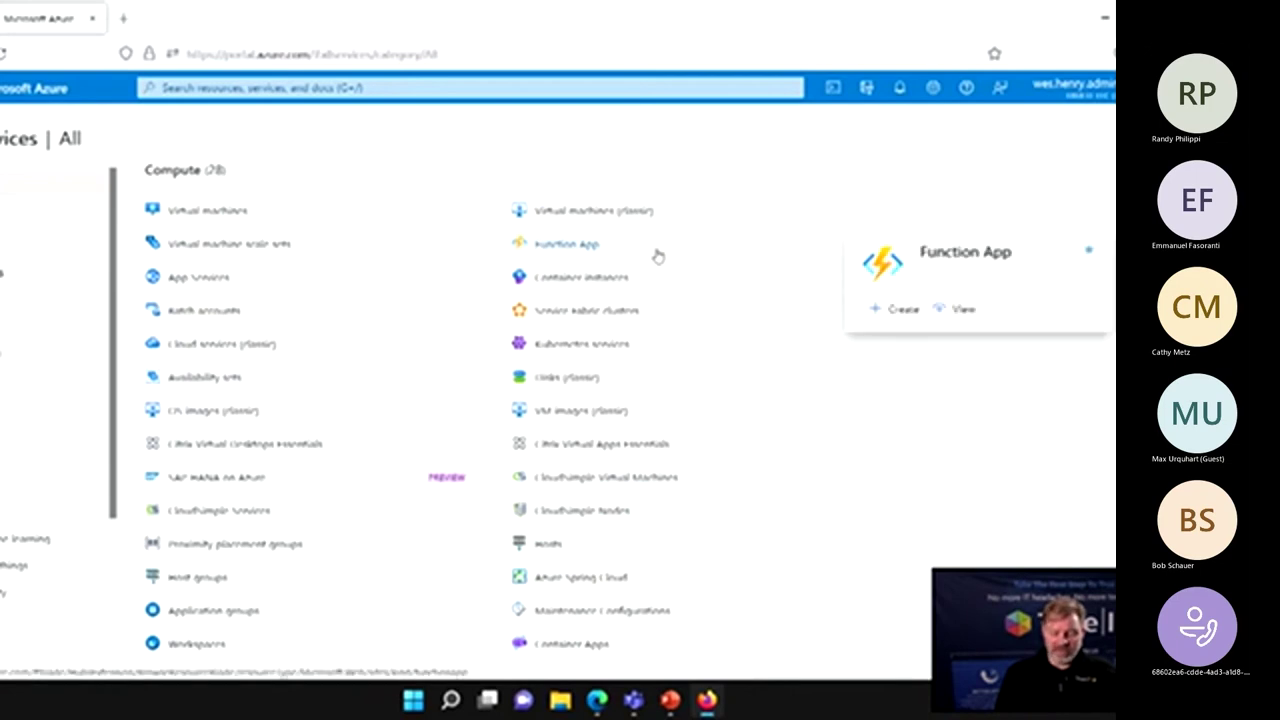
scroll(658, 257, "down", 2)
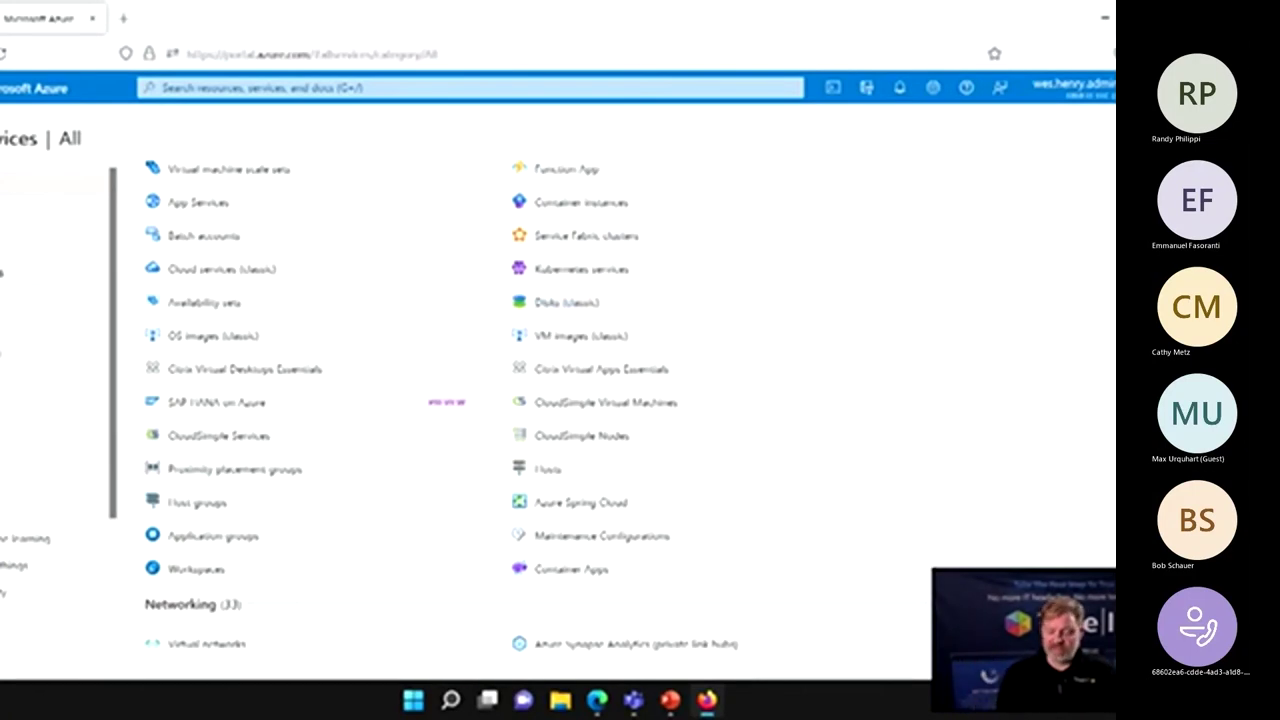
scroll(441, 407, "down", 5)
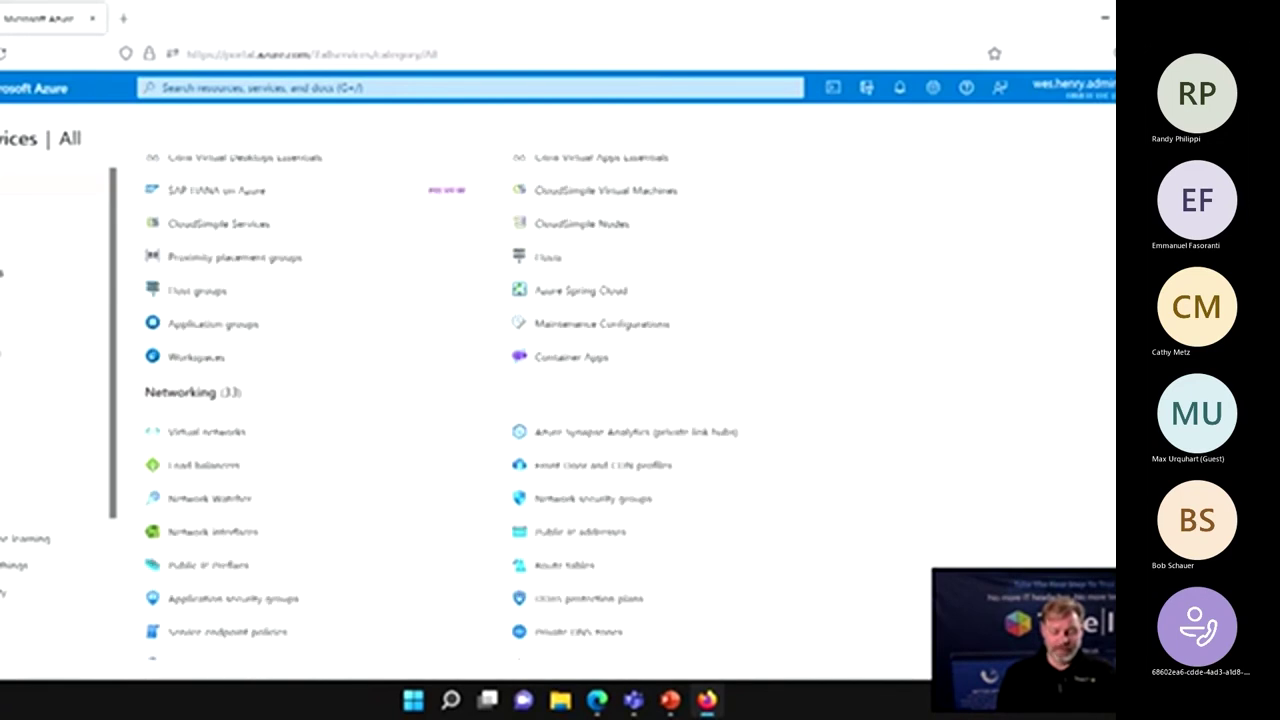
scroll(441, 407, "up", 1)
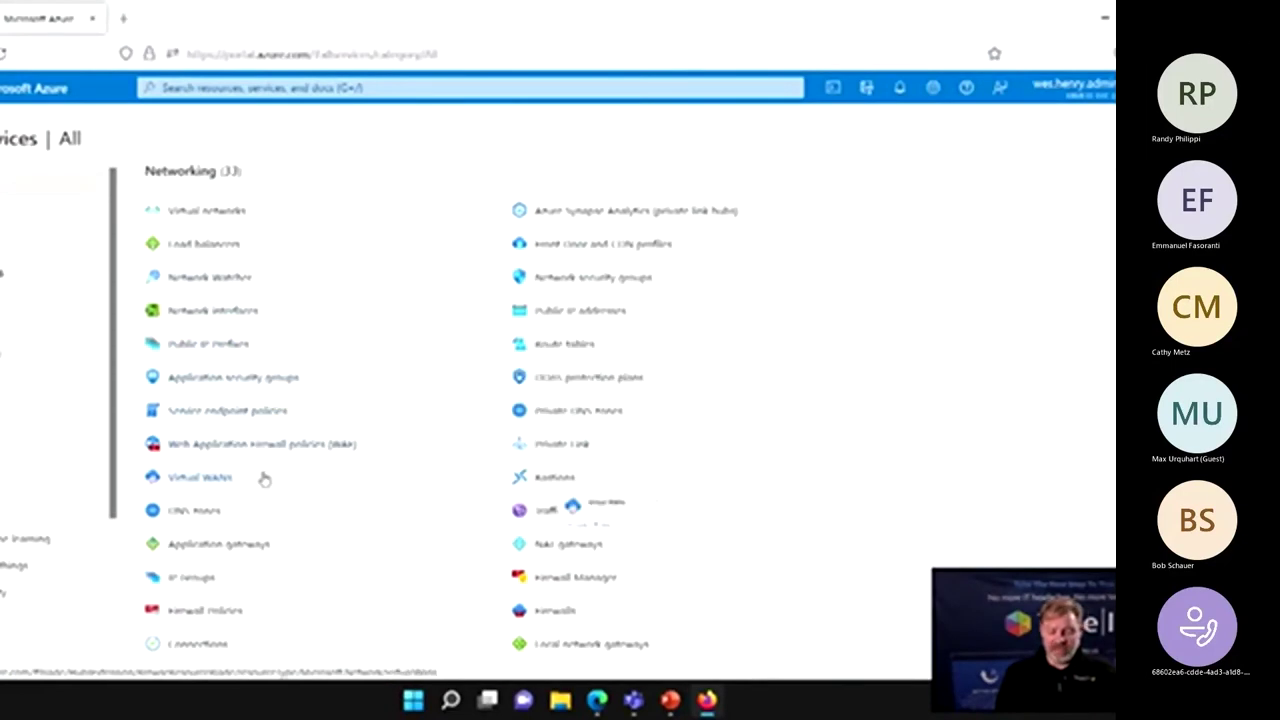
mouse_move(252, 259)
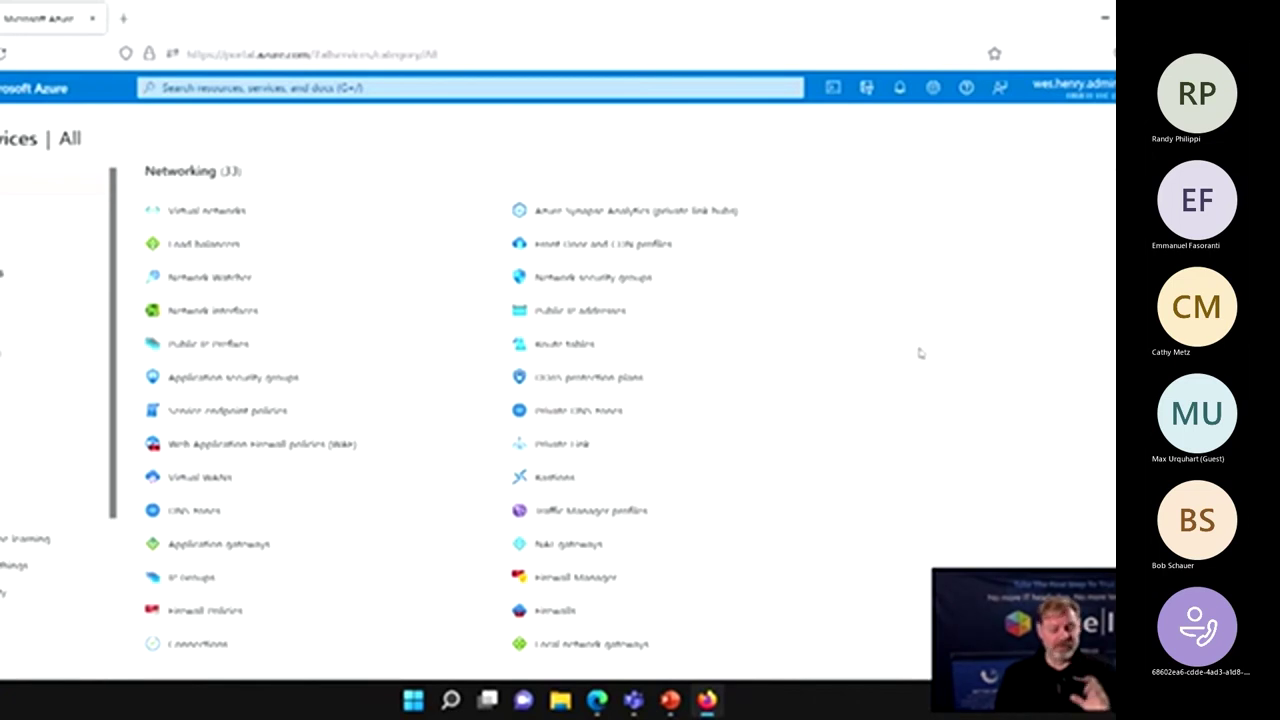
scroll(920, 352, "down", 2)
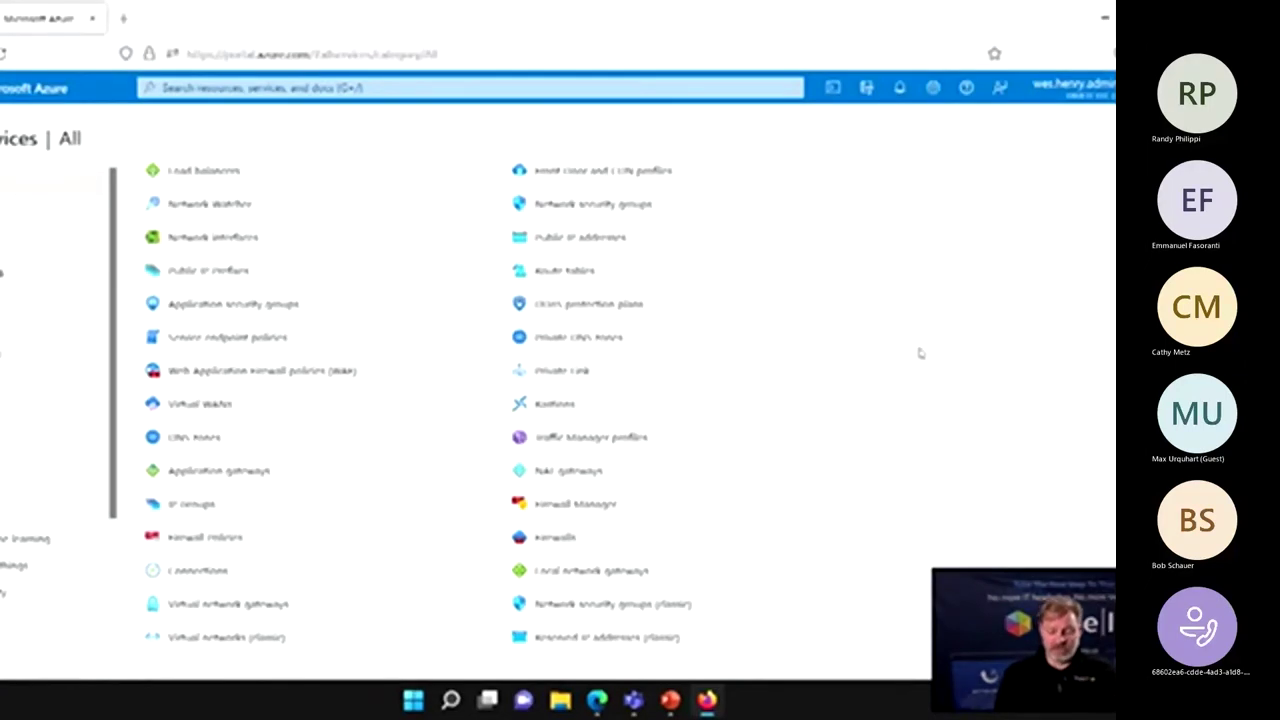
scroll(920, 353, "down", 3)
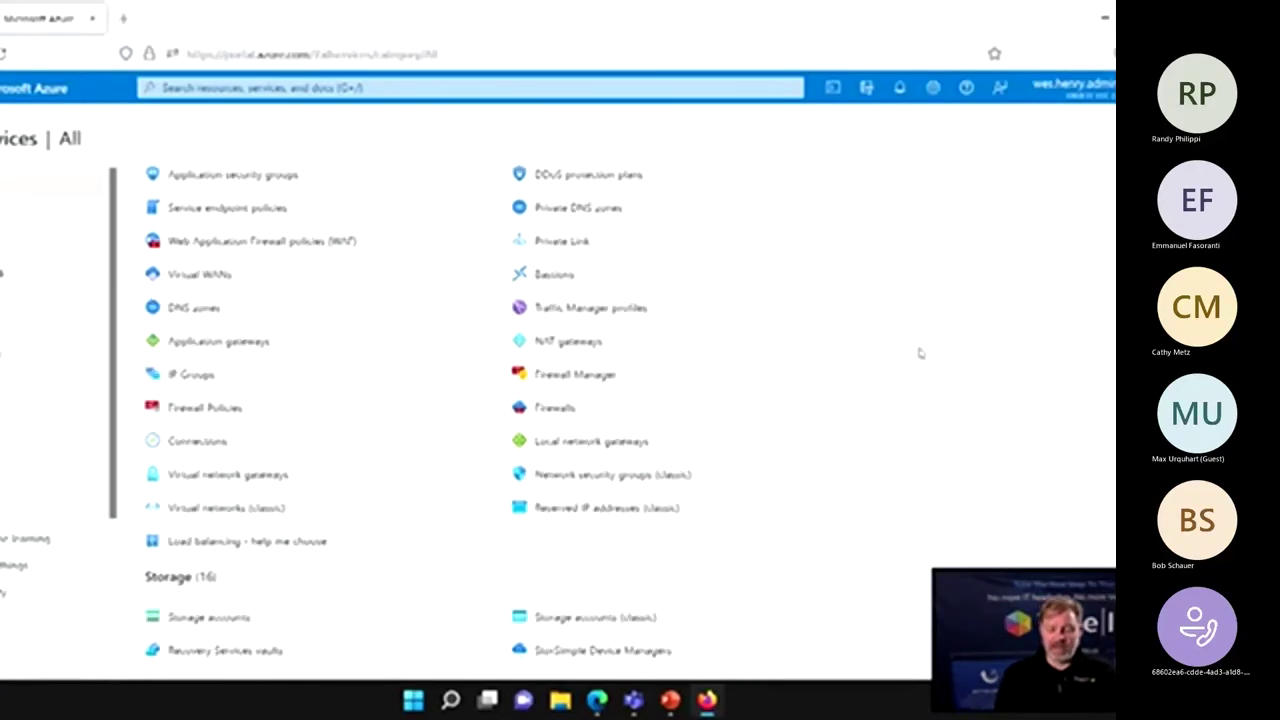
scroll(920, 353, "down", 2)
scroll(920, 353, "down", 1)
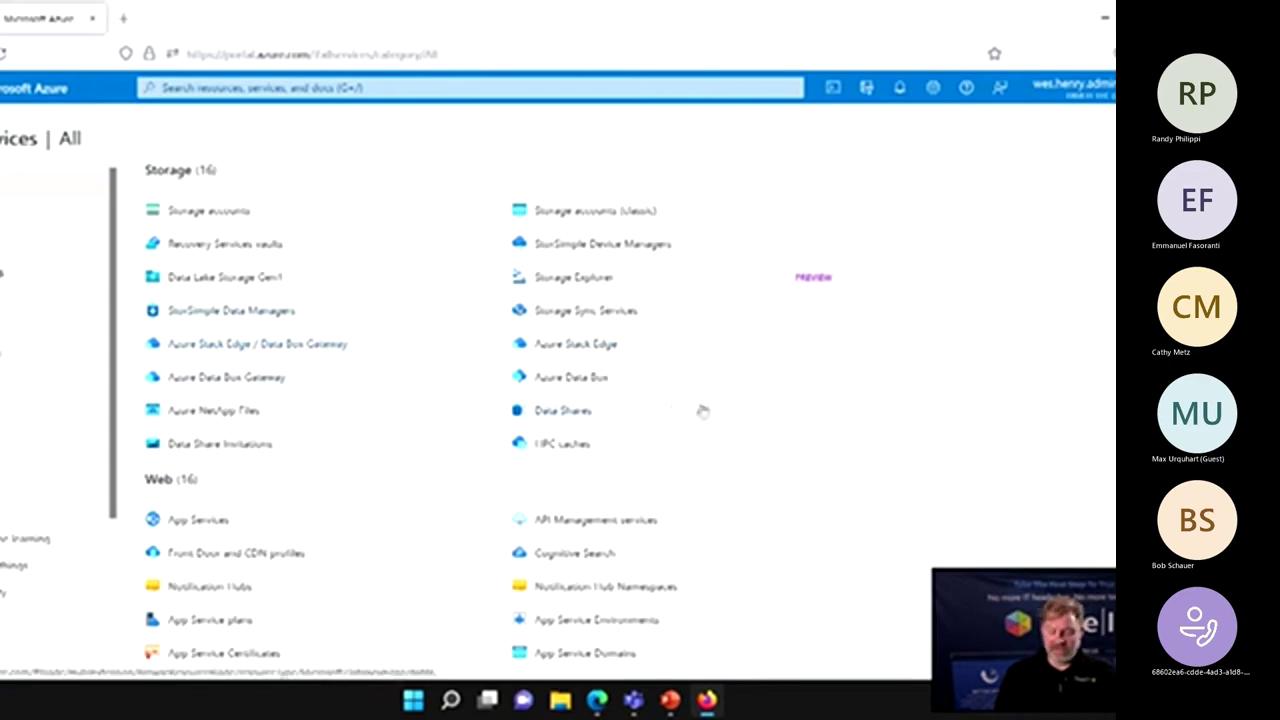
mouse_move(706, 410)
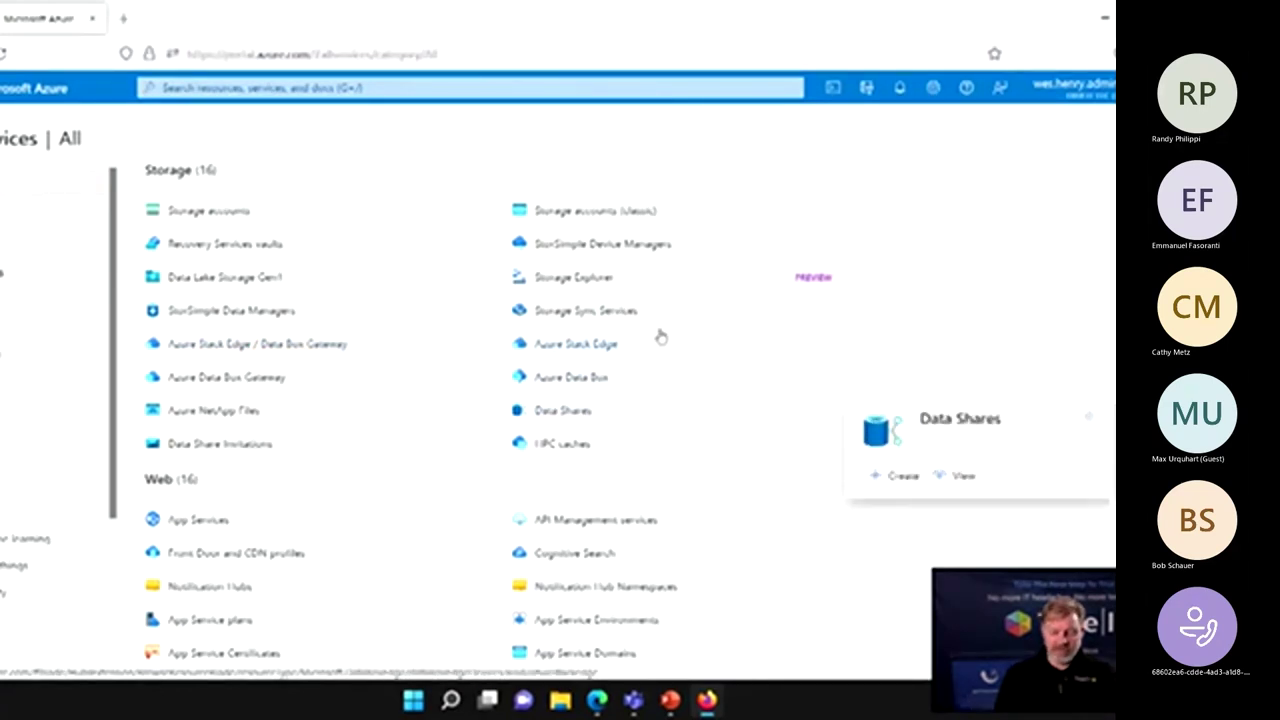
mouse_move(596, 291)
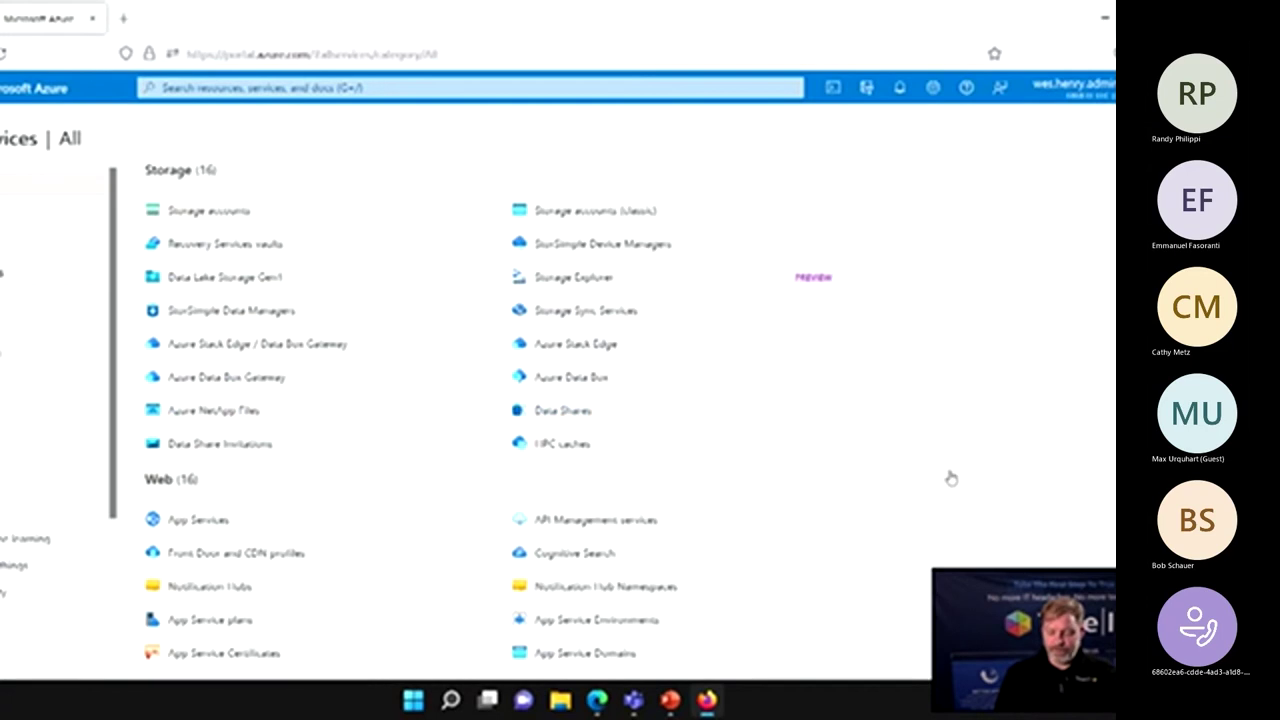
scroll(951, 477, "down", 1)
scroll(951, 477, "down", 3)
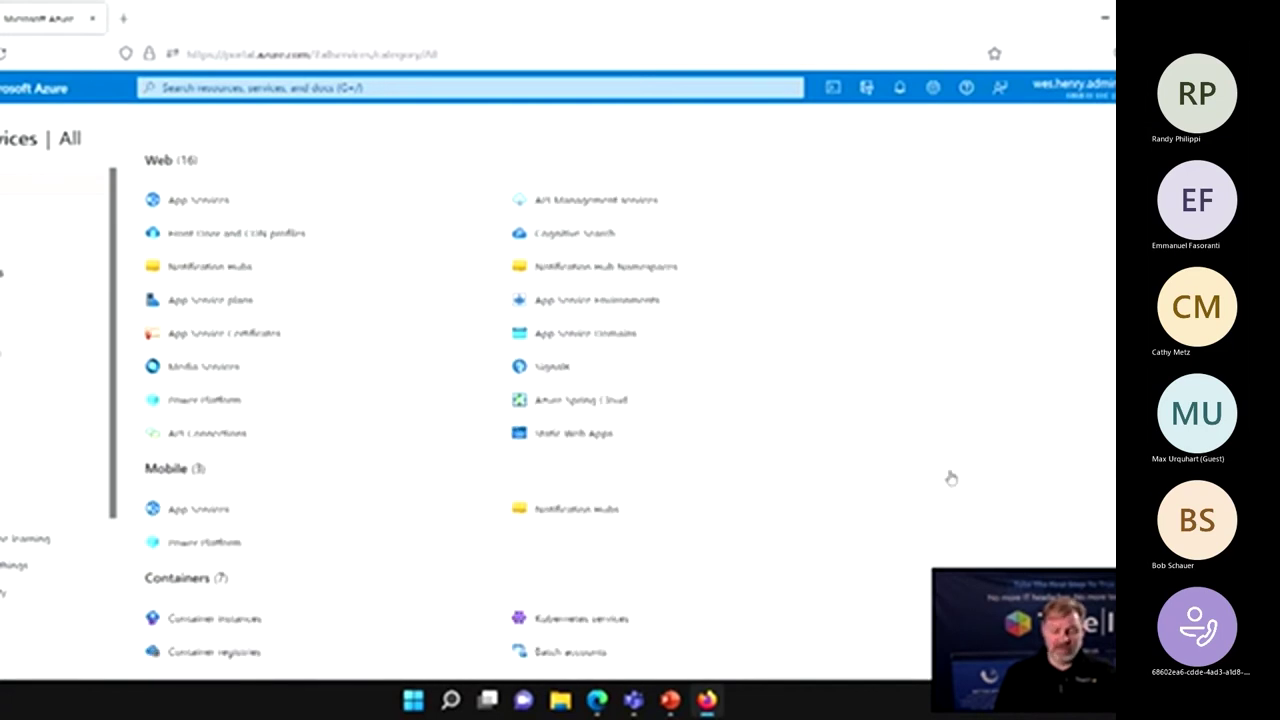
scroll(951, 477, "up", 1)
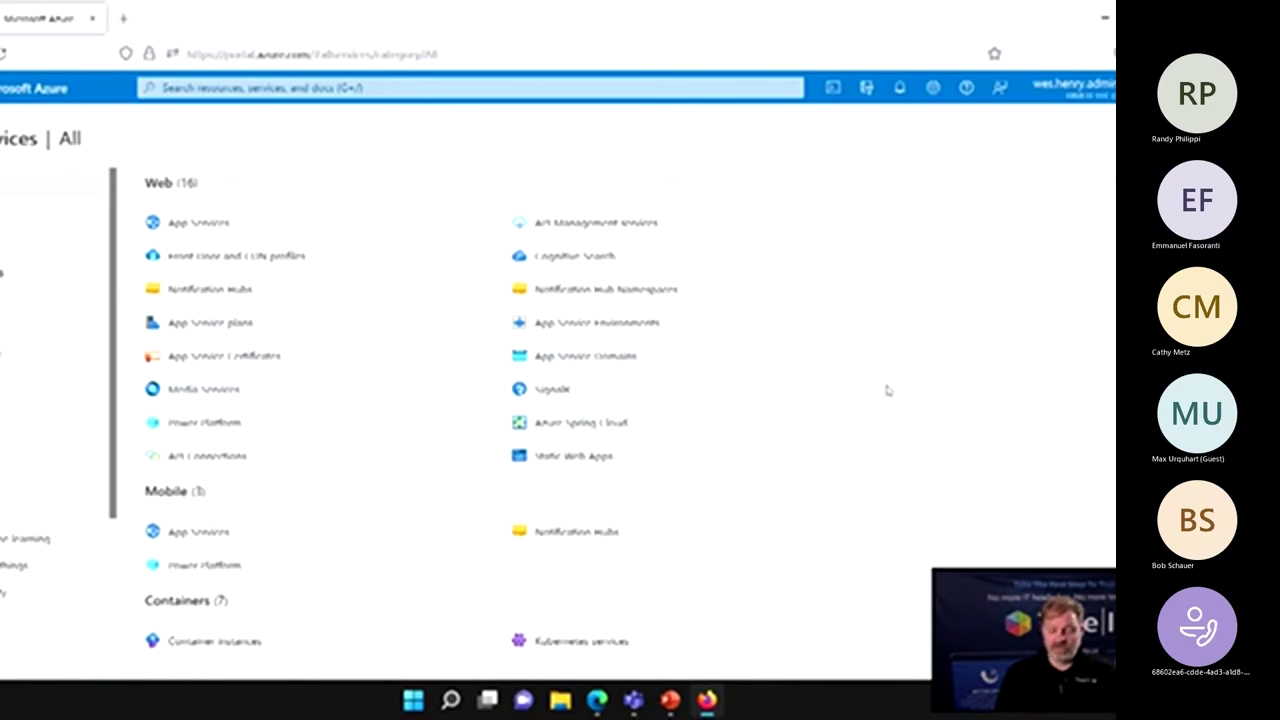
scroll(886, 390, "down", 3)
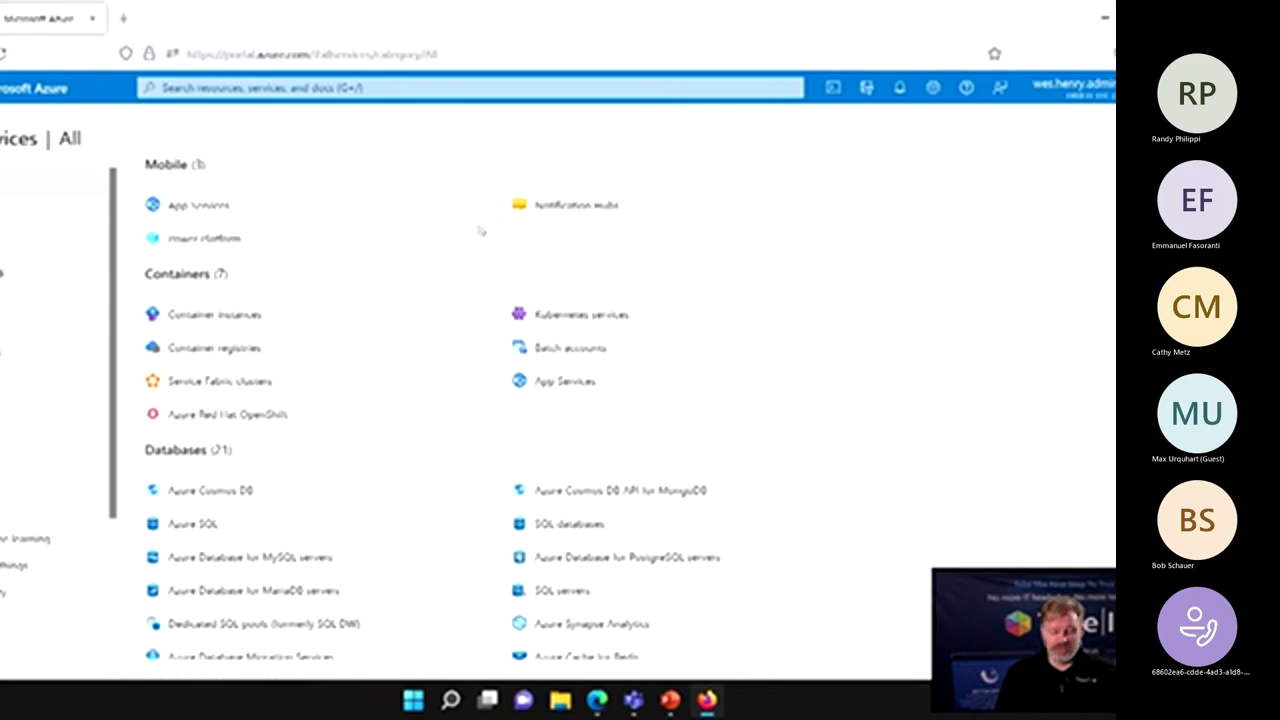
mouse_move(268, 255)
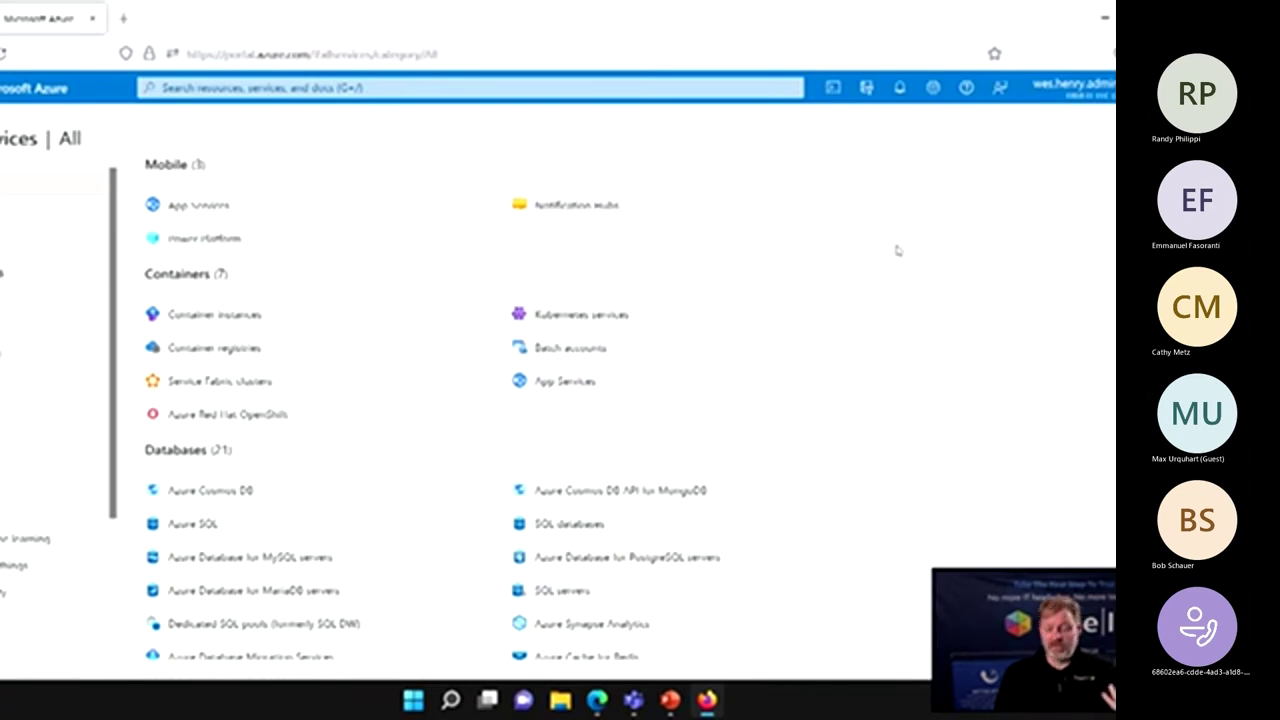
scroll(897, 250, "down", 2)
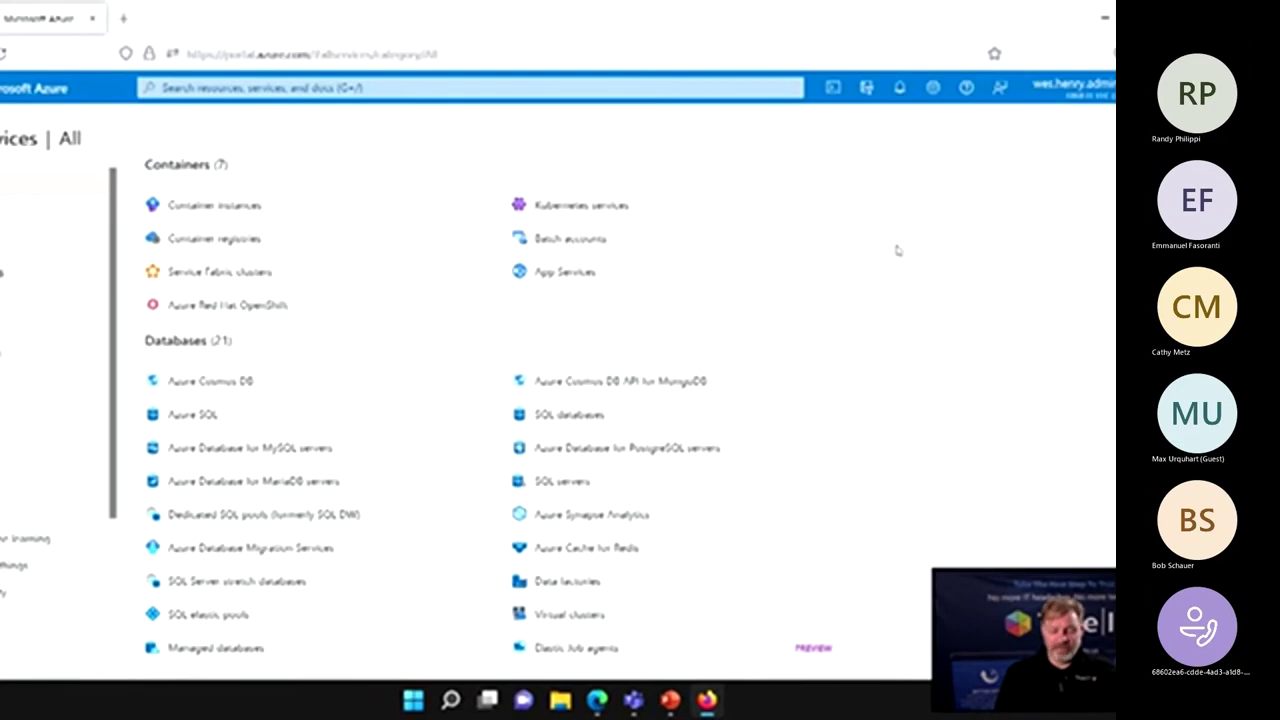
scroll(897, 250, "down", 3)
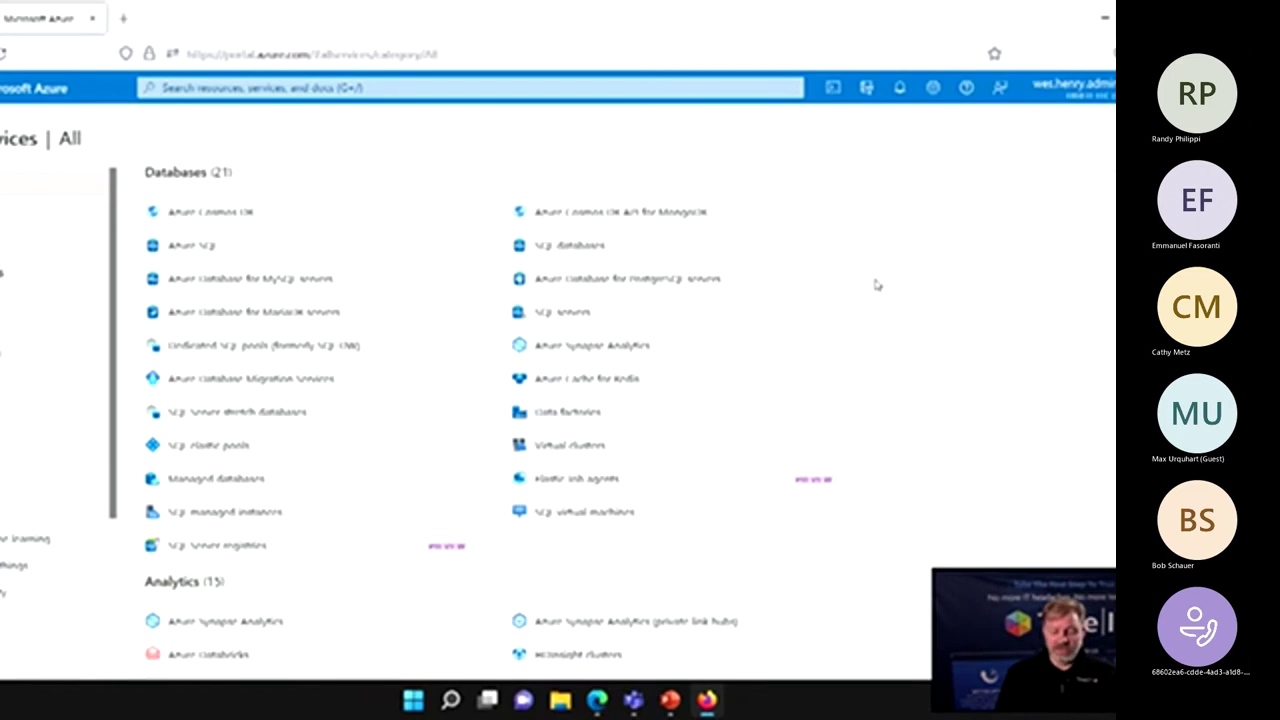
mouse_move(585, 257)
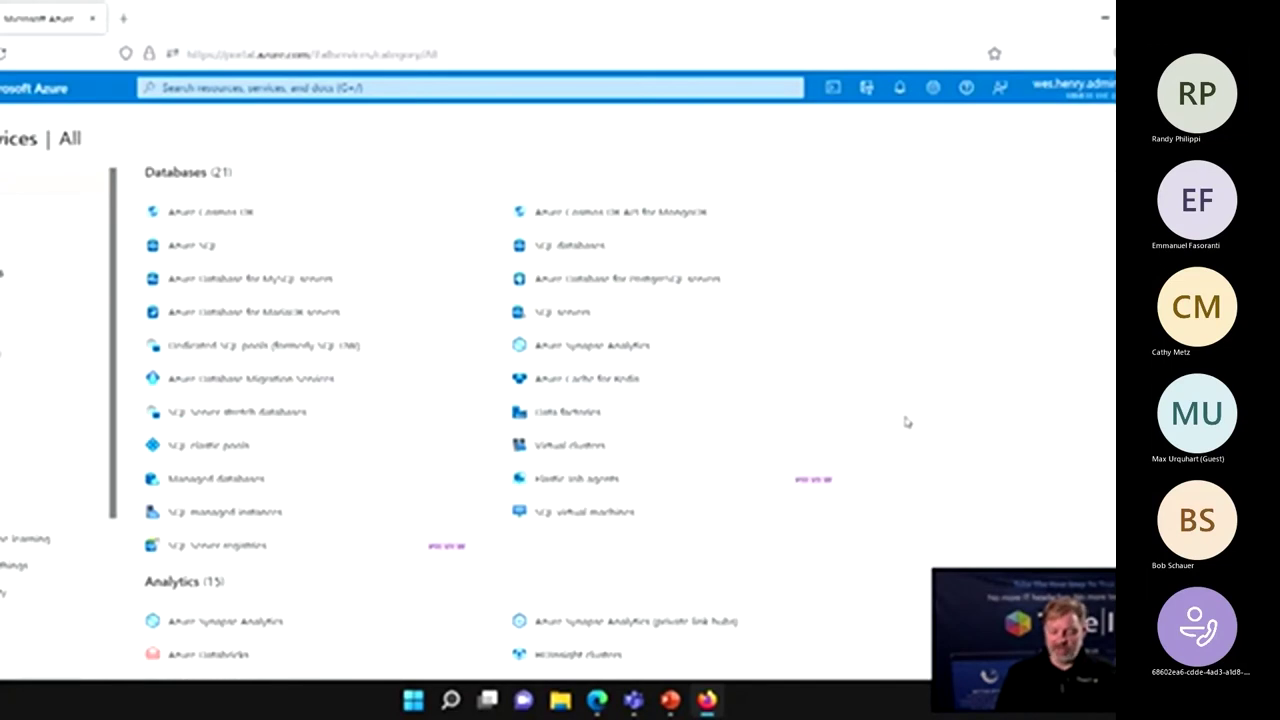
scroll(906, 422, "down", 2)
scroll(906, 422, "up", 1)
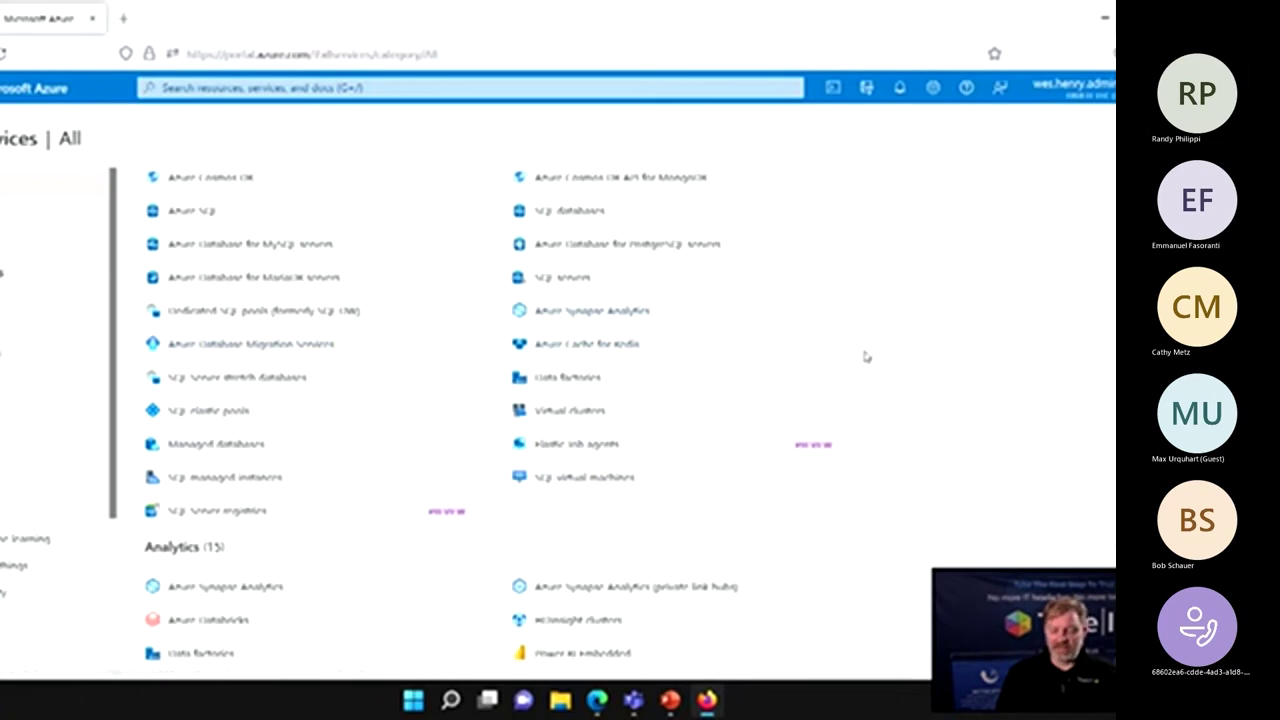
scroll(866, 357, "down", 2)
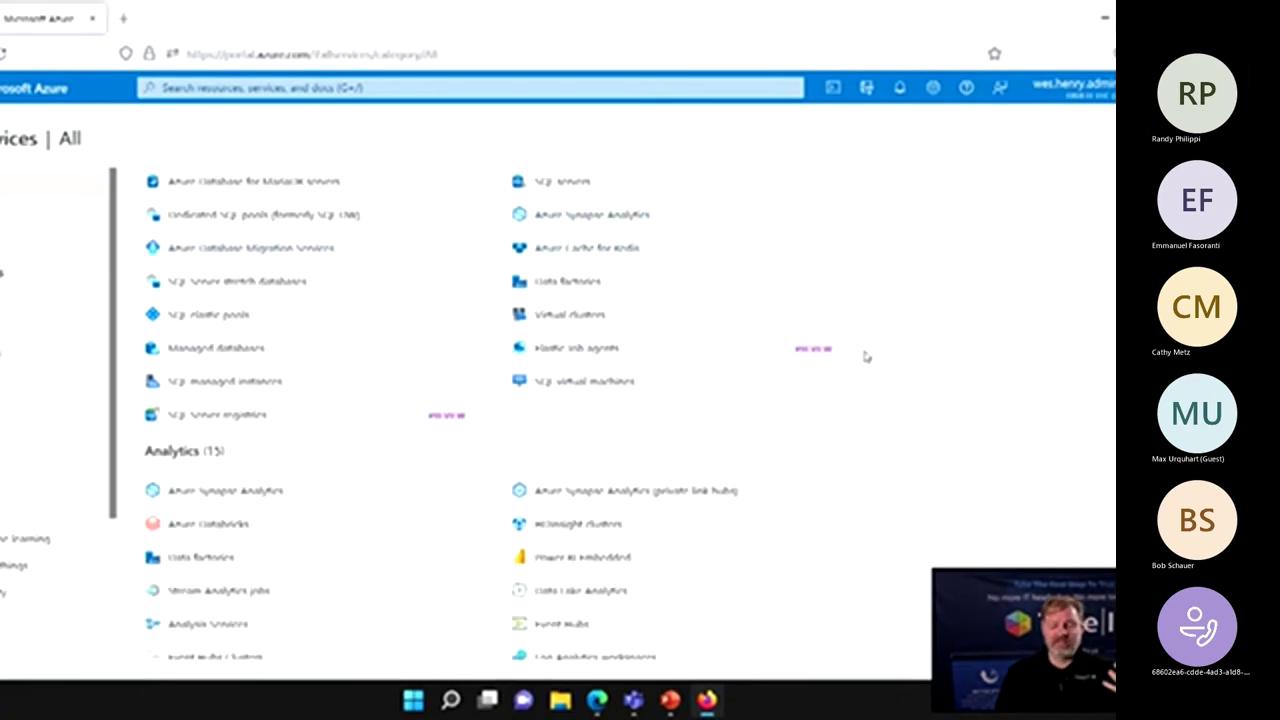
scroll(866, 357, "down", 4)
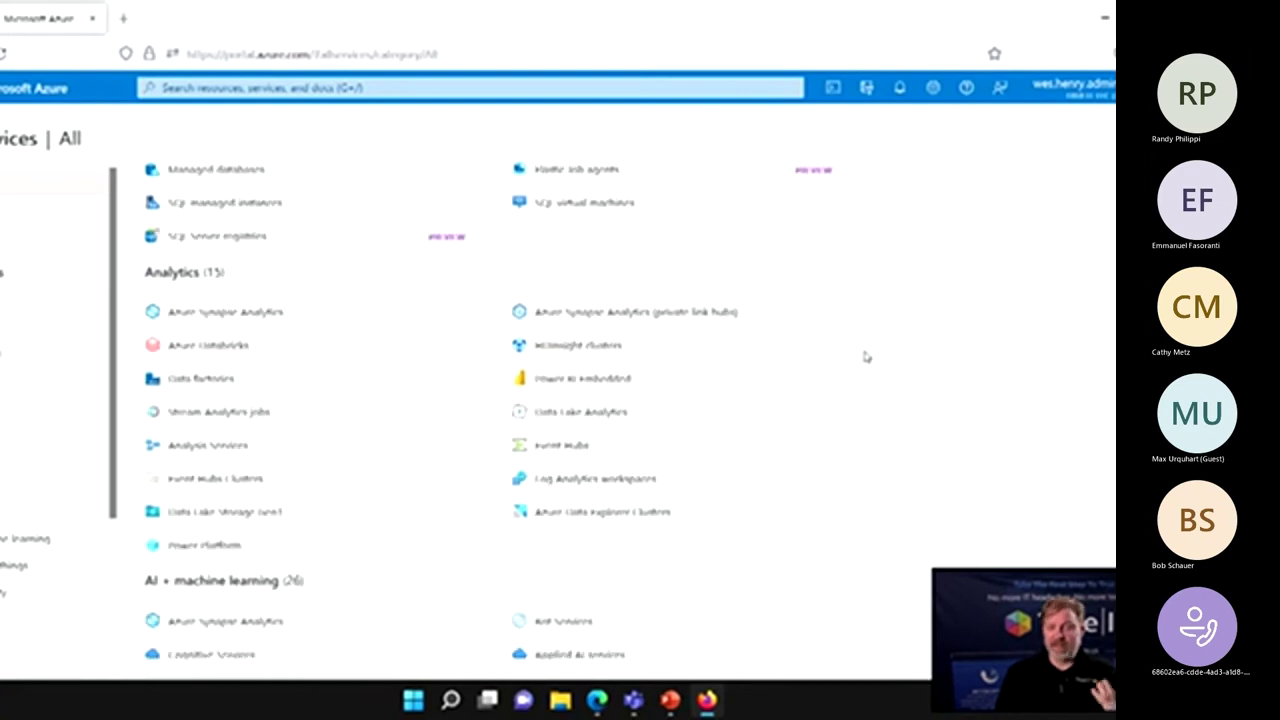
scroll(866, 357, "down", 2)
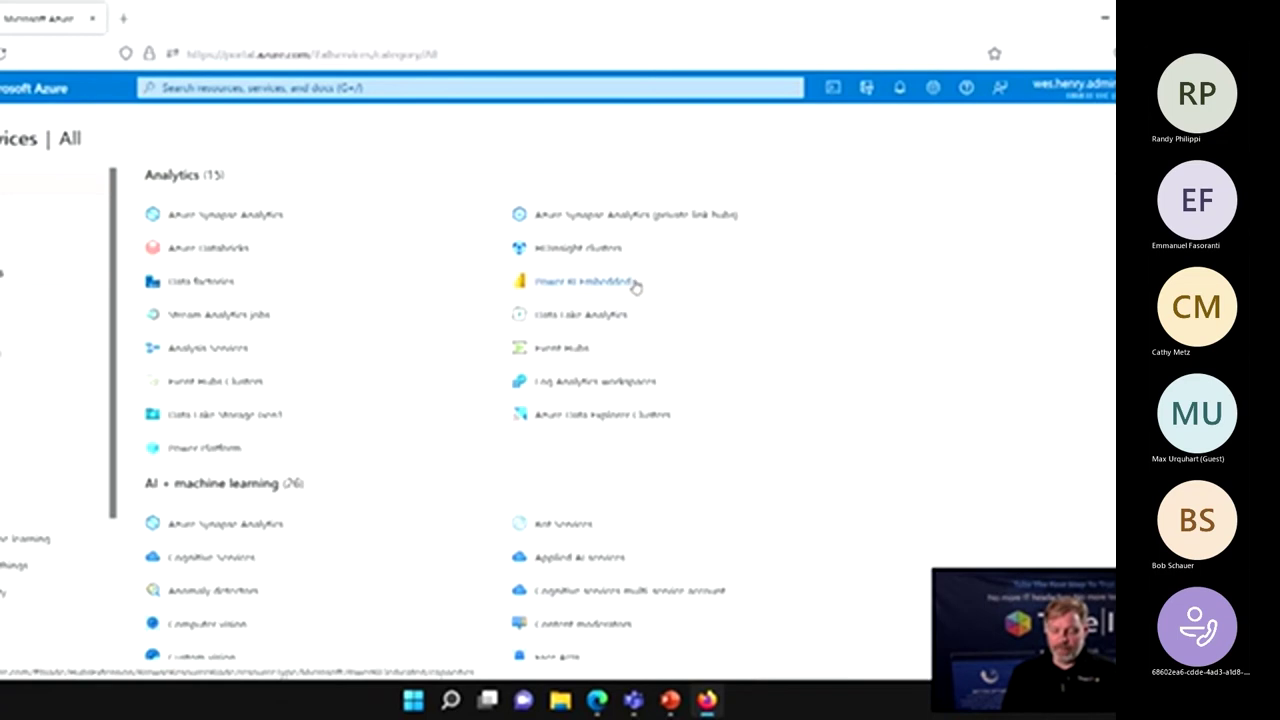
mouse_move(630, 288)
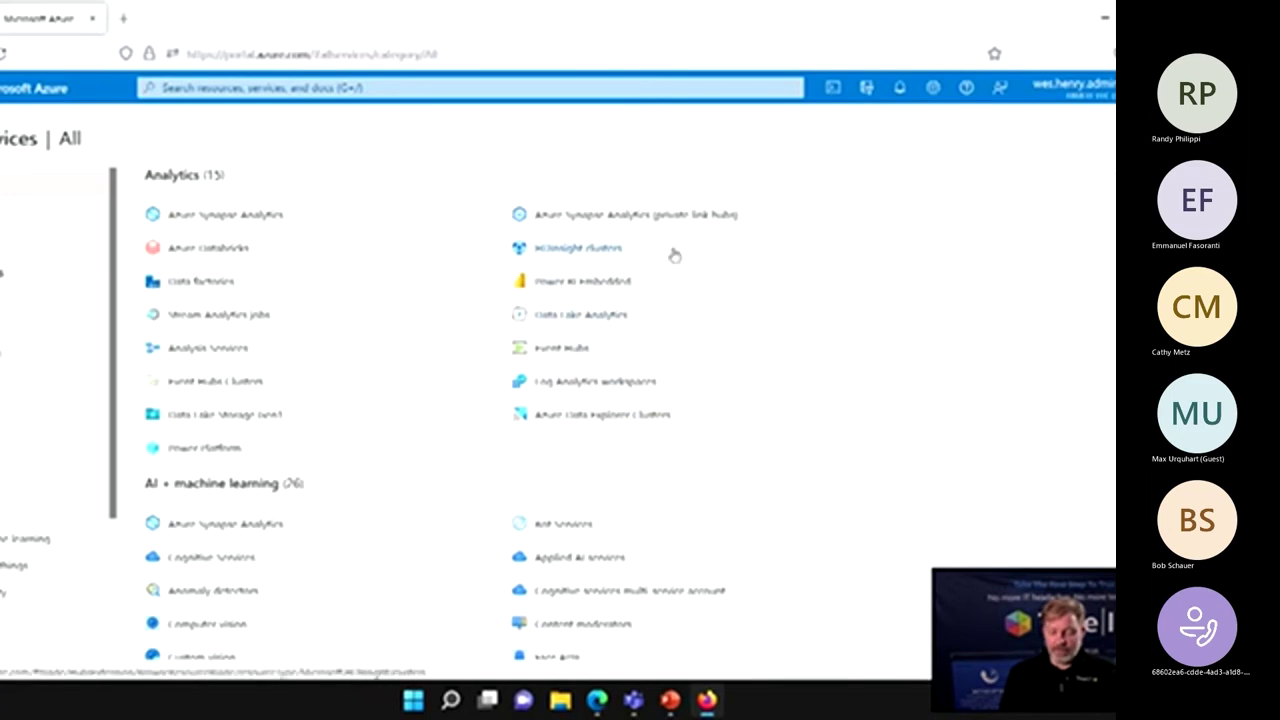
mouse_move(576, 287)
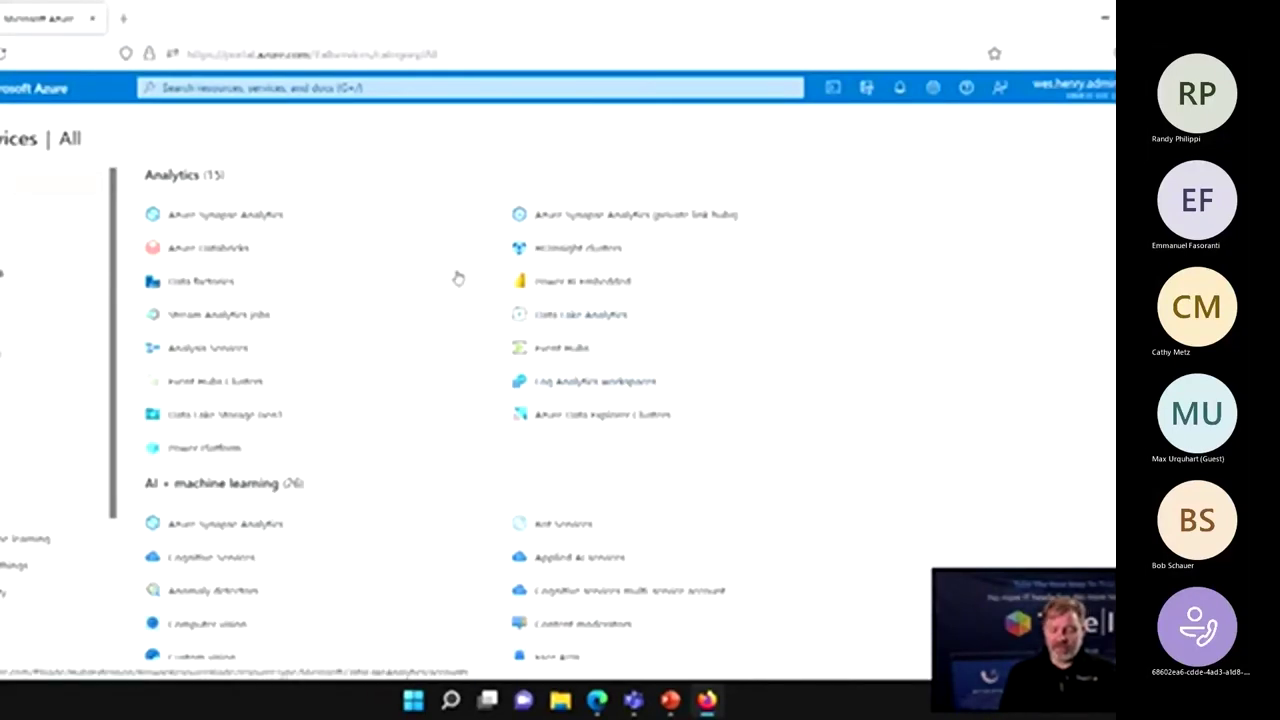
mouse_move(335, 233)
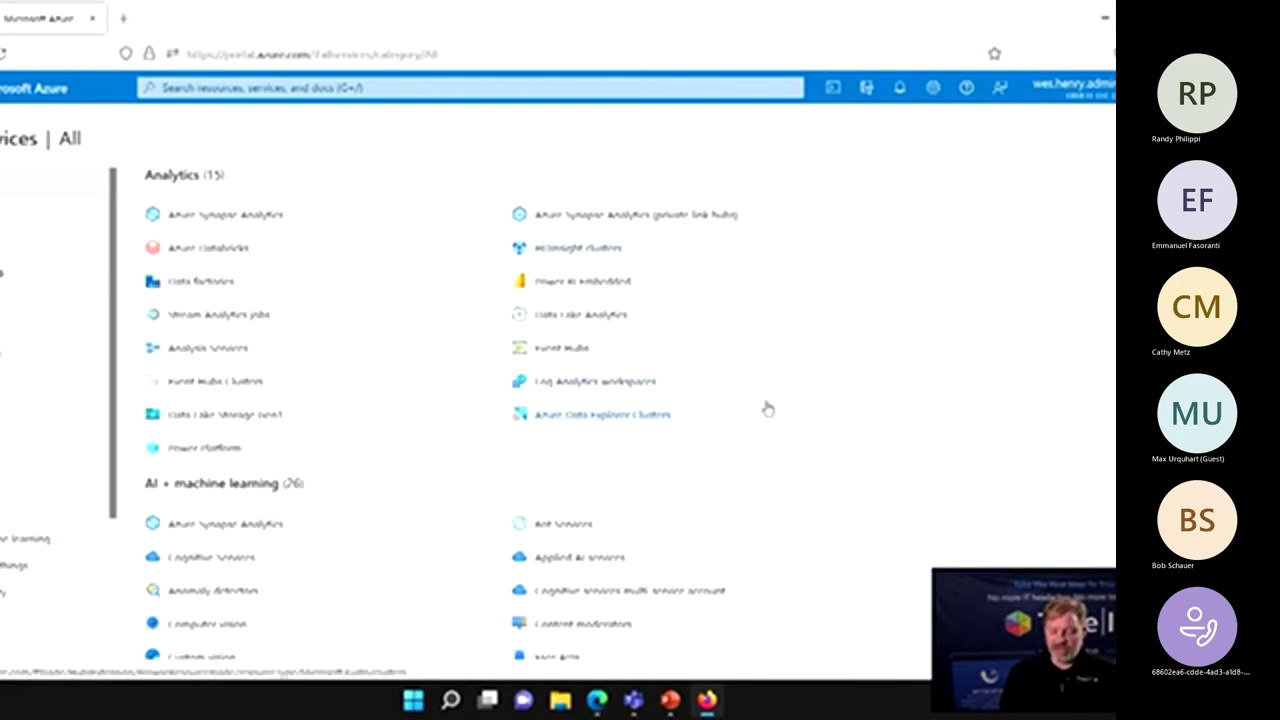
mouse_move(767, 408)
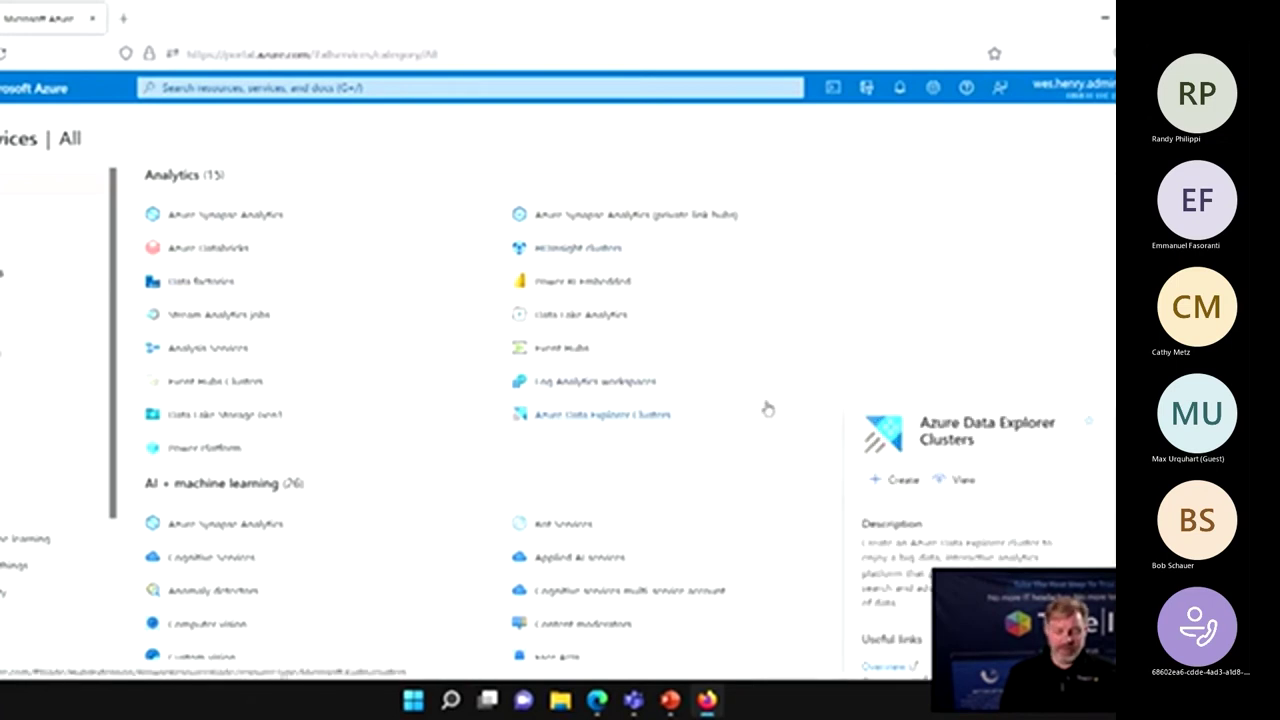
scroll(767, 408, "down", 1)
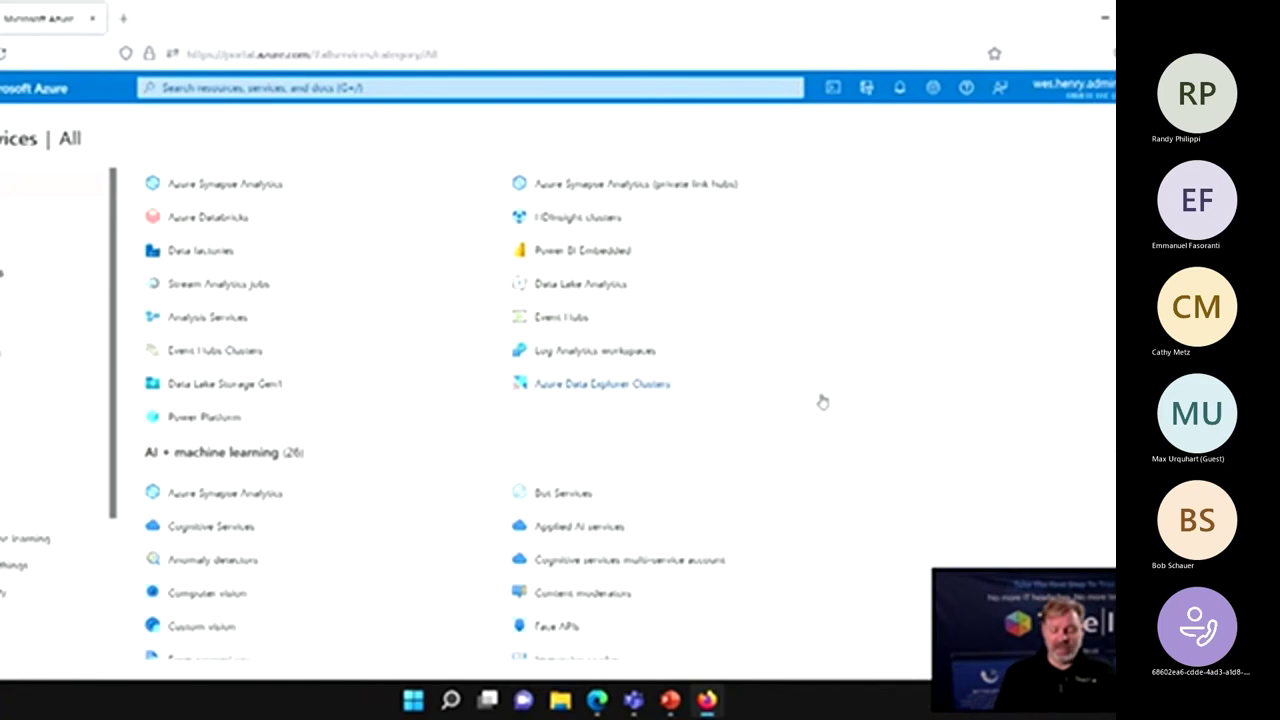
scroll(860, 495, "down", 3)
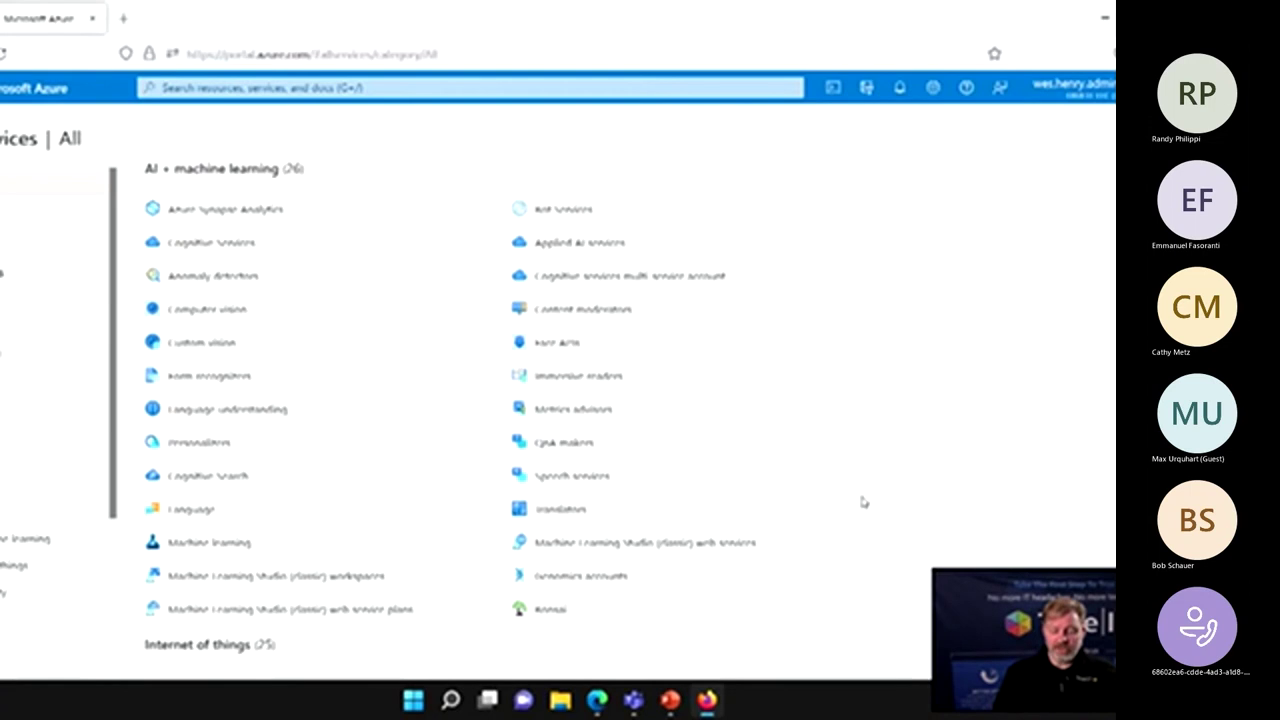
mouse_move(343, 209)
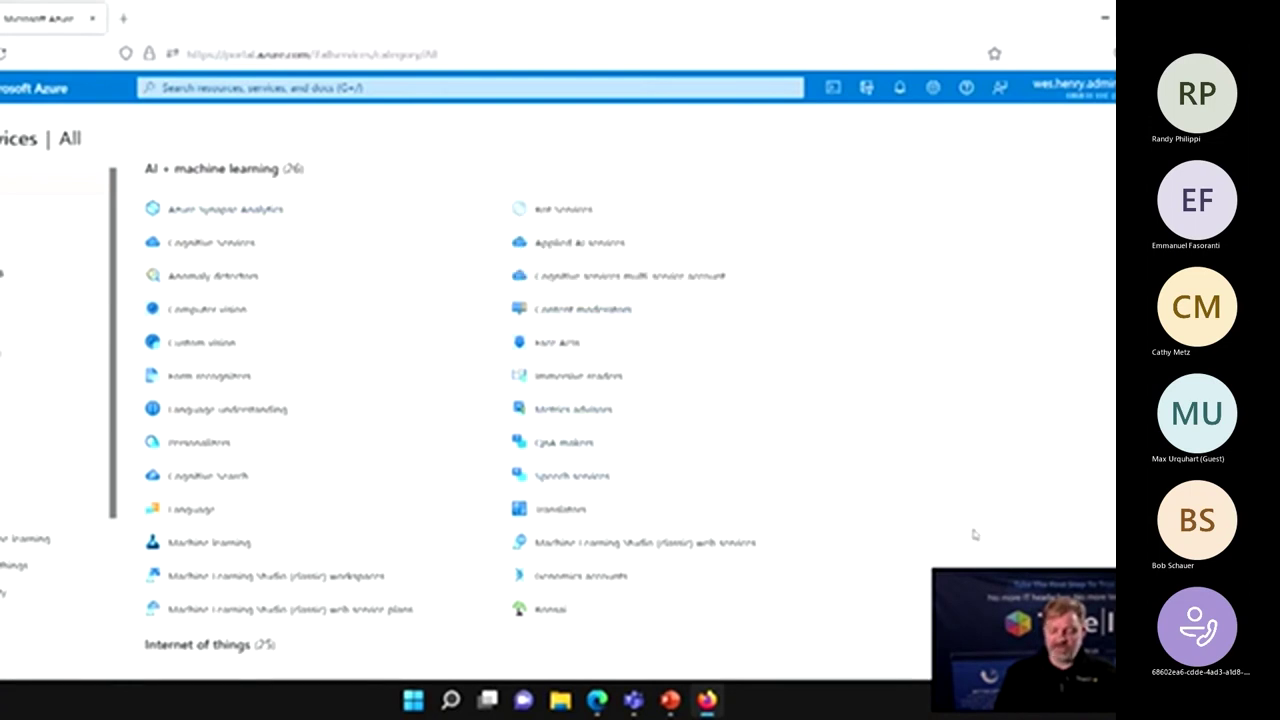
scroll(975, 535, "down", 1)
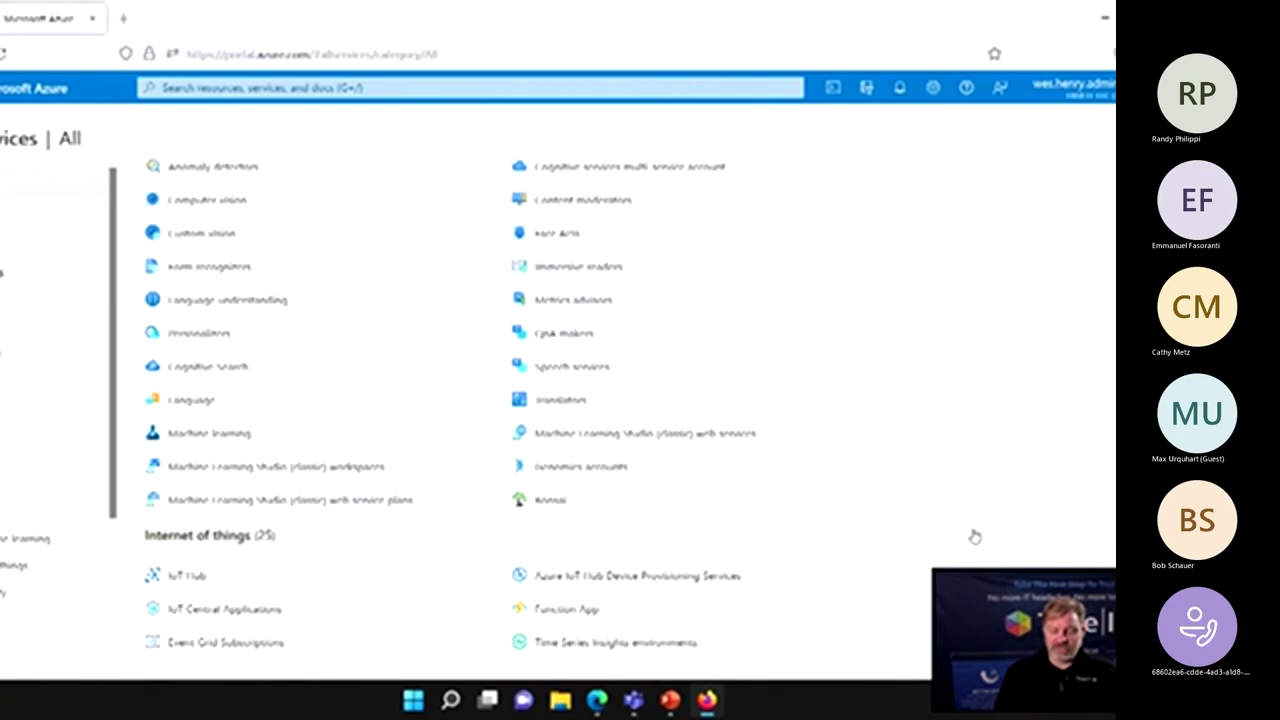
scroll(914, 495, "down", 1)
scroll(914, 495, "down", 3)
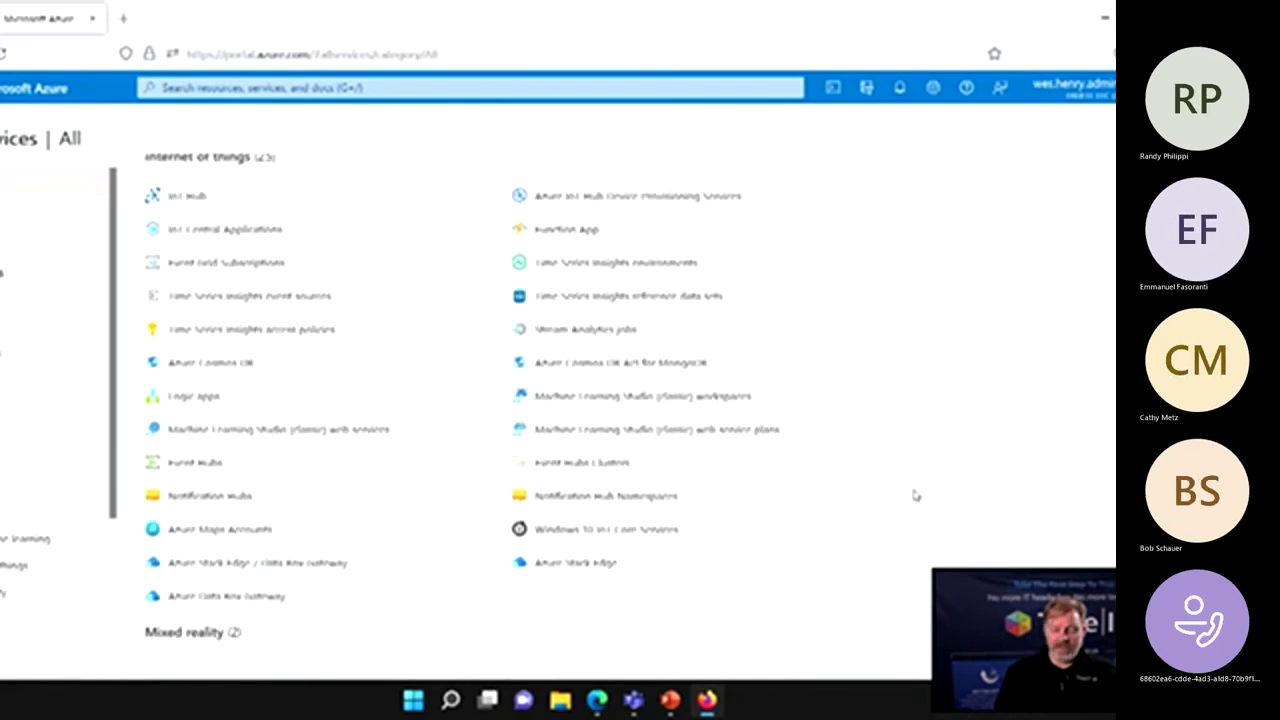
scroll(914, 495, "down", 2)
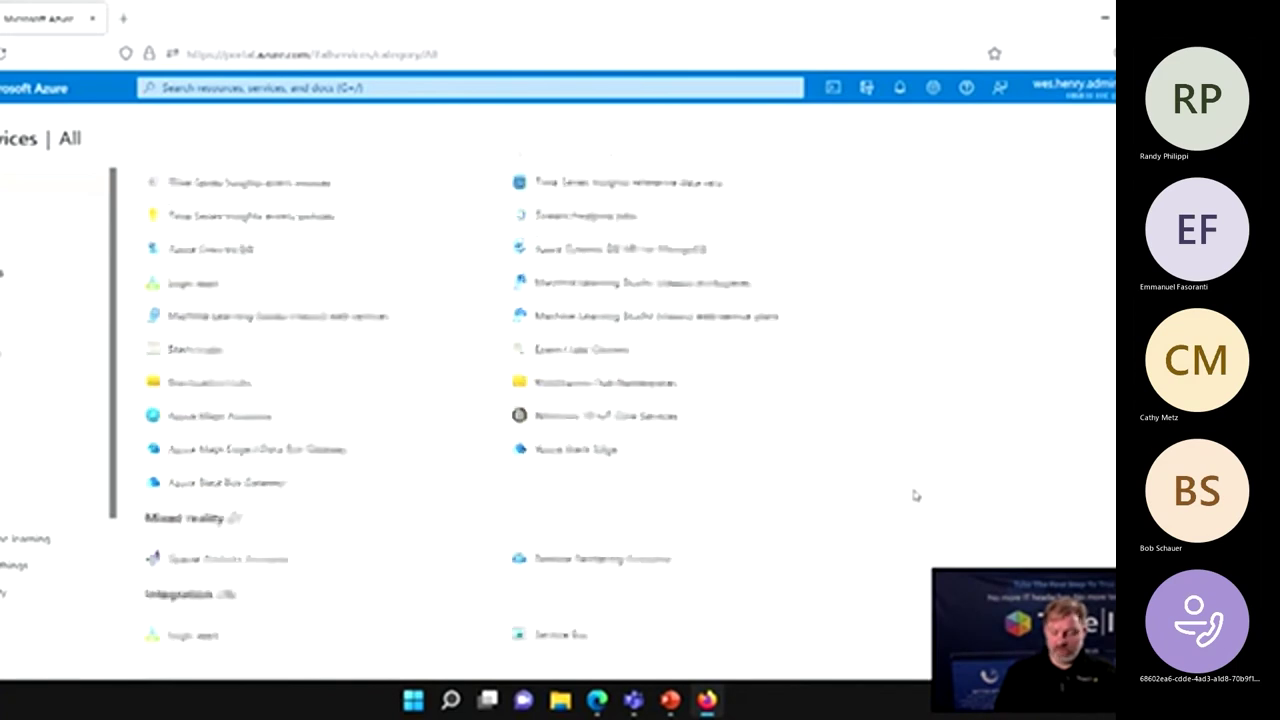
scroll(914, 495, "down", 1)
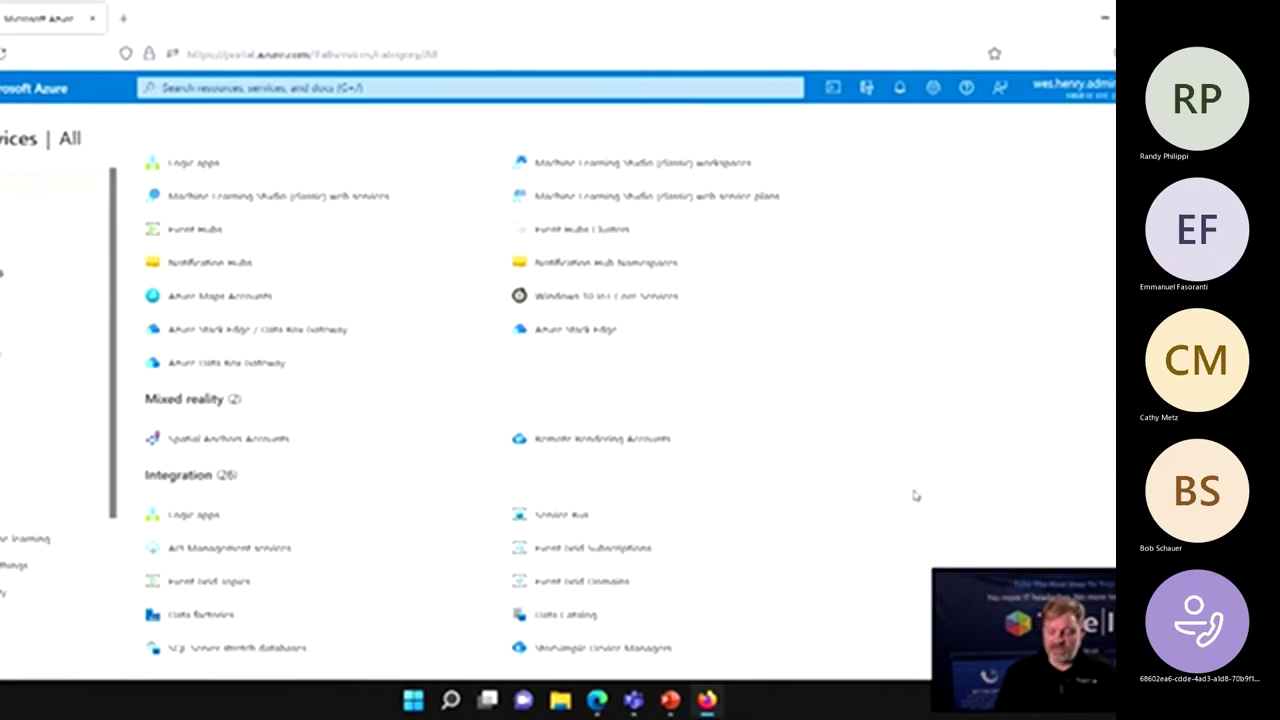
scroll(914, 495, "down", 1)
scroll(915, 495, "down", 1)
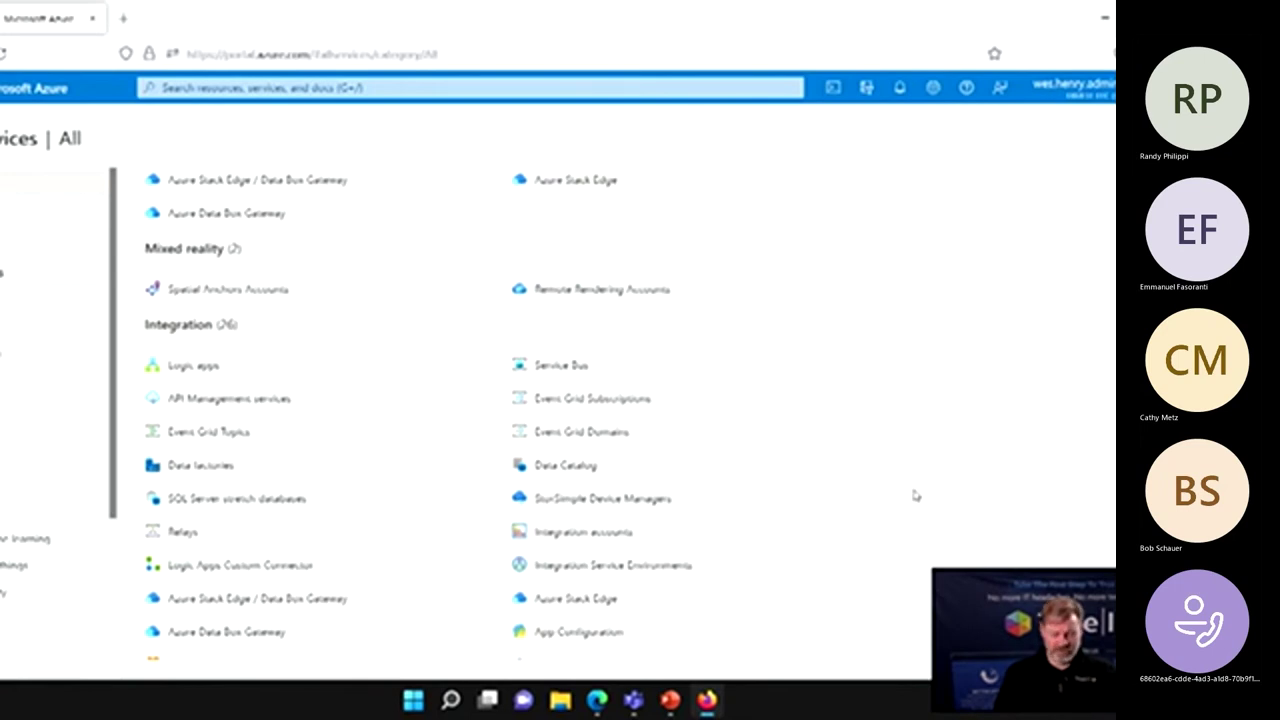
scroll(915, 495, "down", 3)
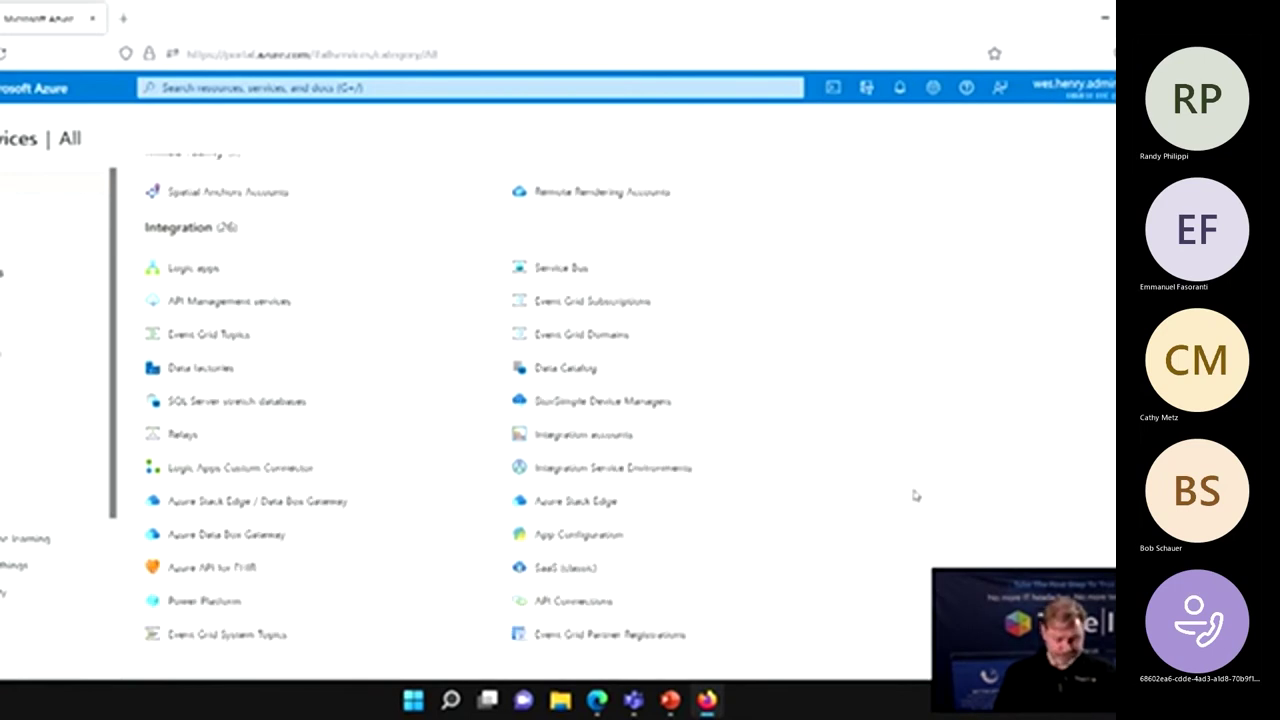
scroll(915, 495, "down", 7)
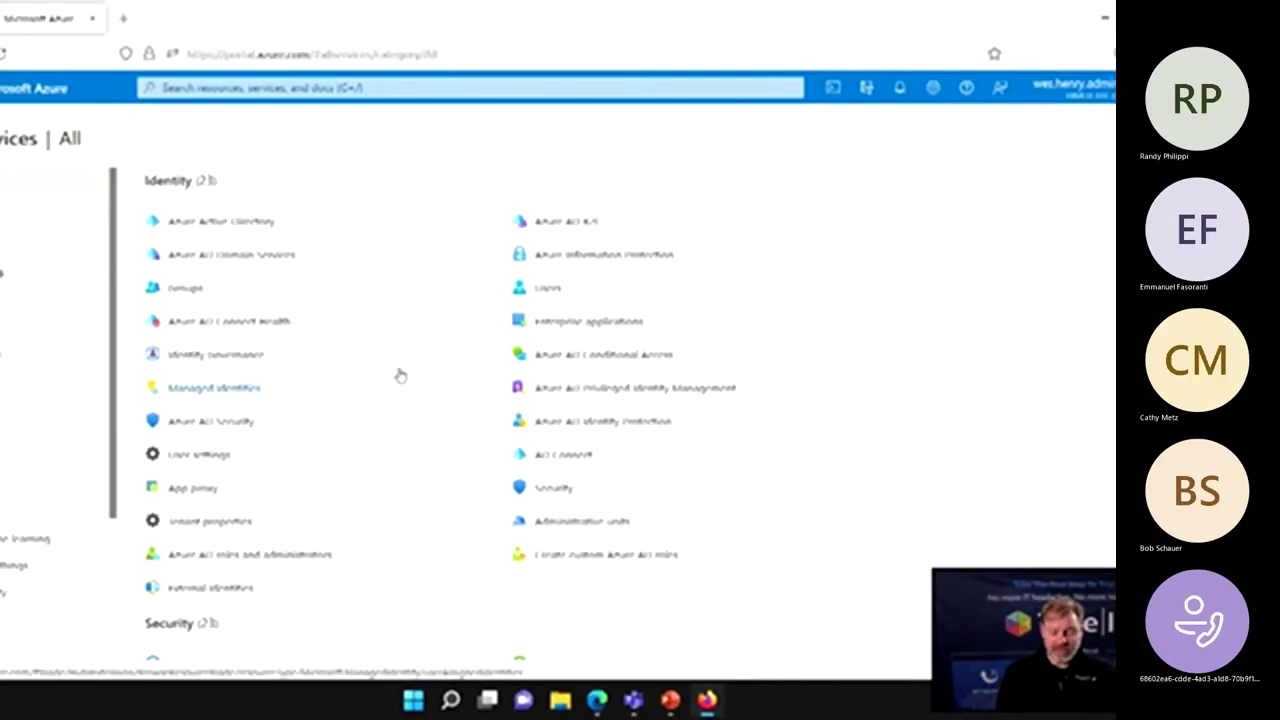
mouse_move(425, 388)
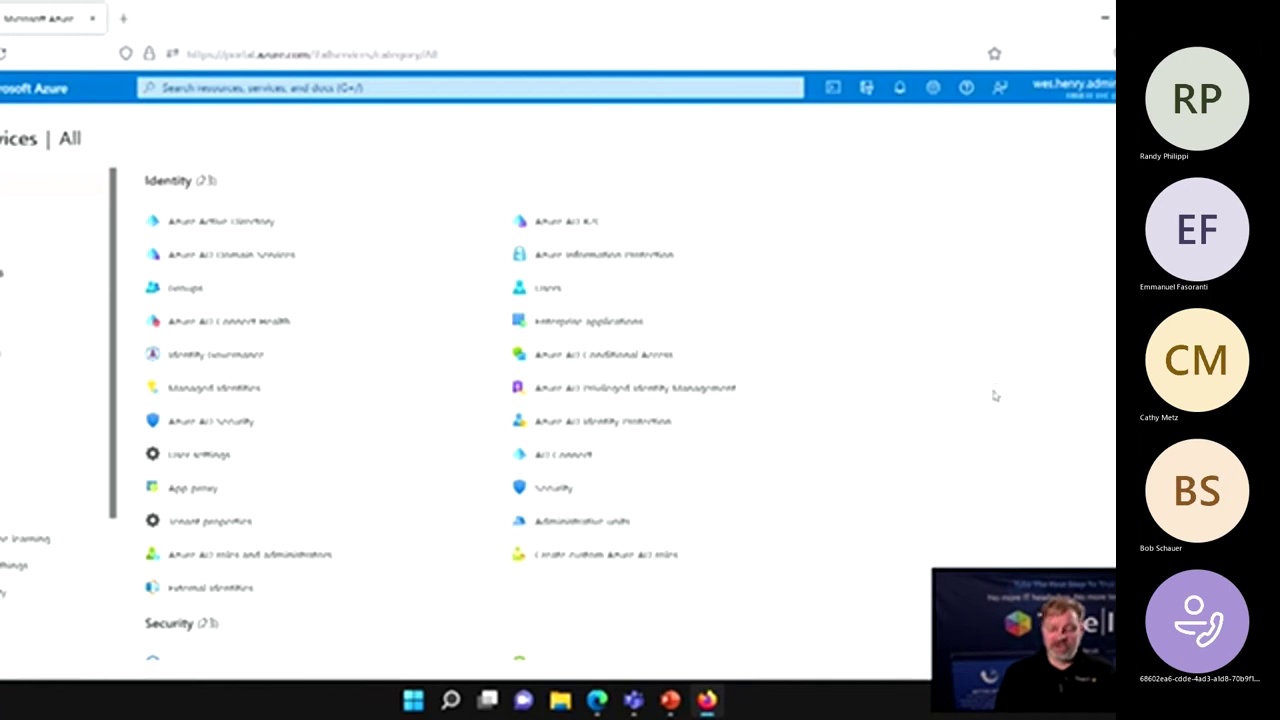
scroll(994, 394, "down", 3)
scroll(994, 396, "down", 4)
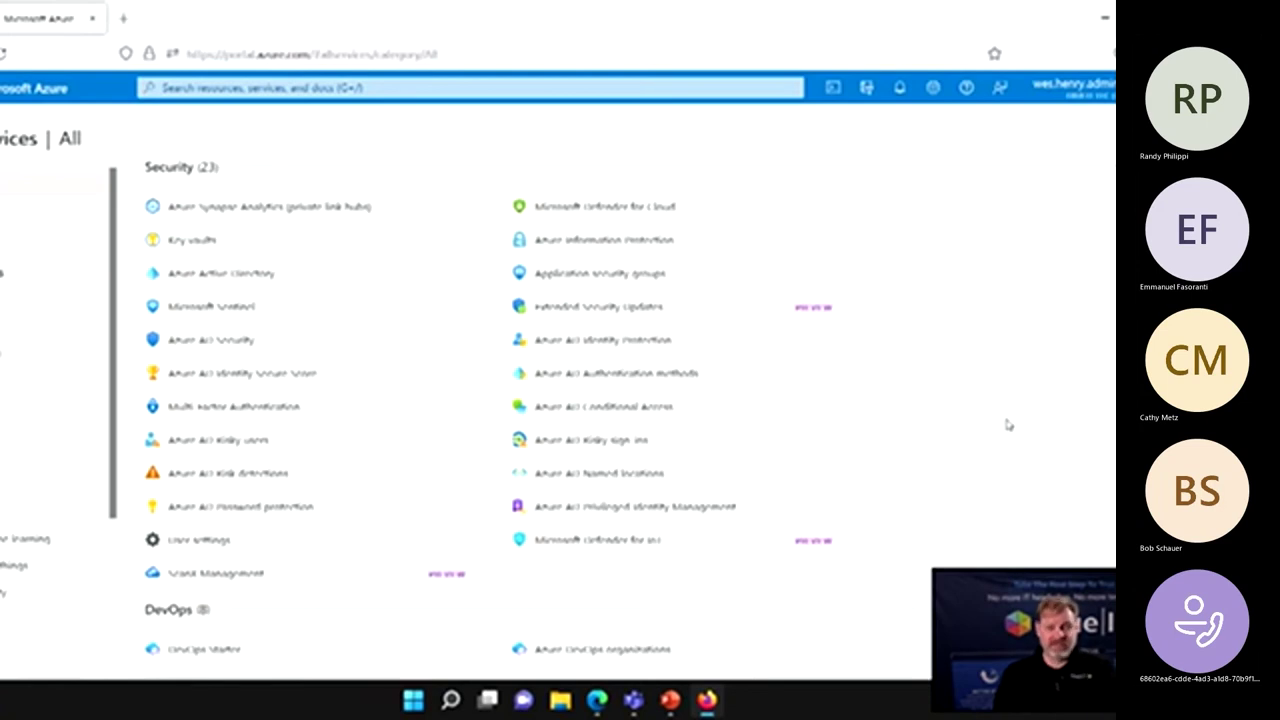
scroll(1008, 425, "down", 1)
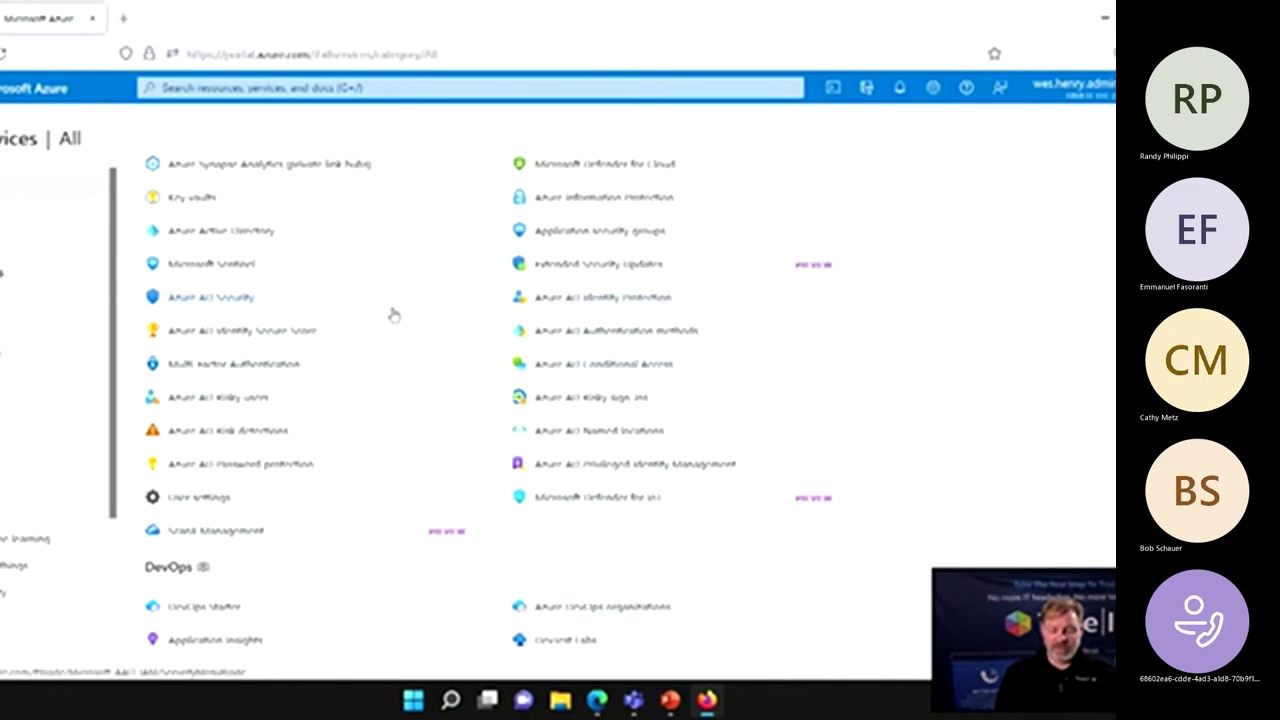
mouse_move(287, 241)
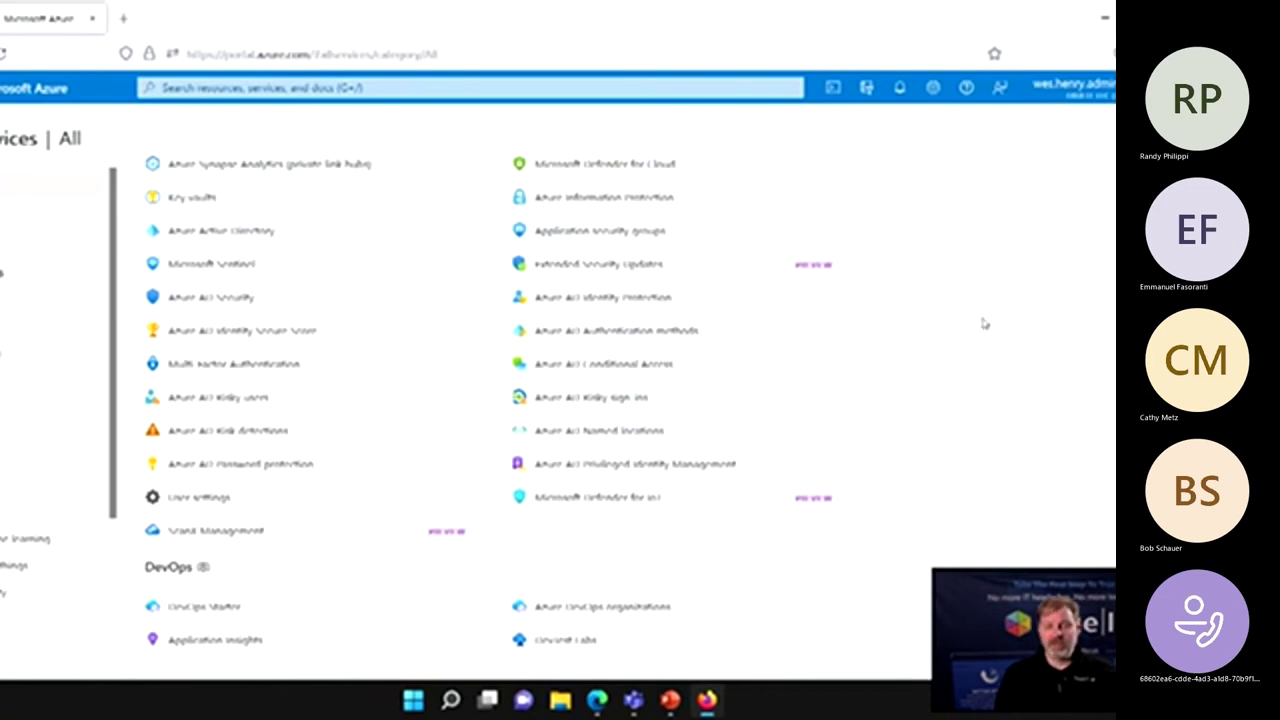
scroll(984, 323, "down", 4)
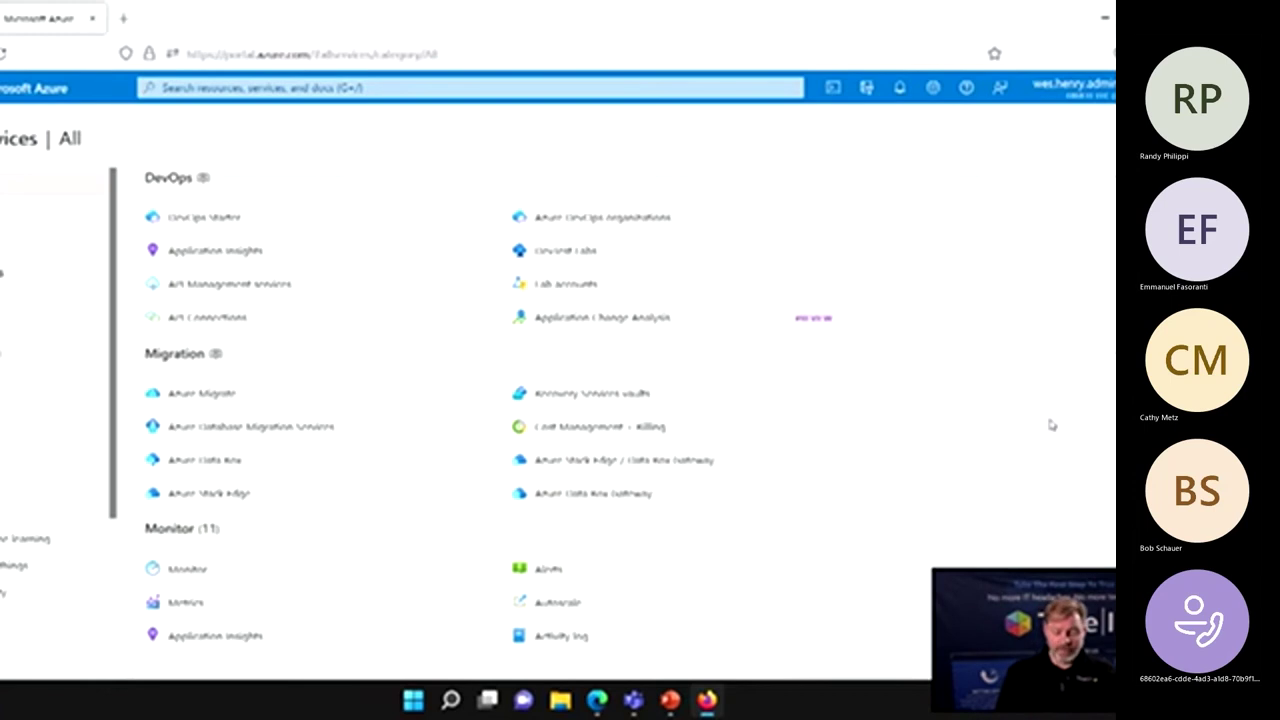
scroll(1051, 425, "down", 4)
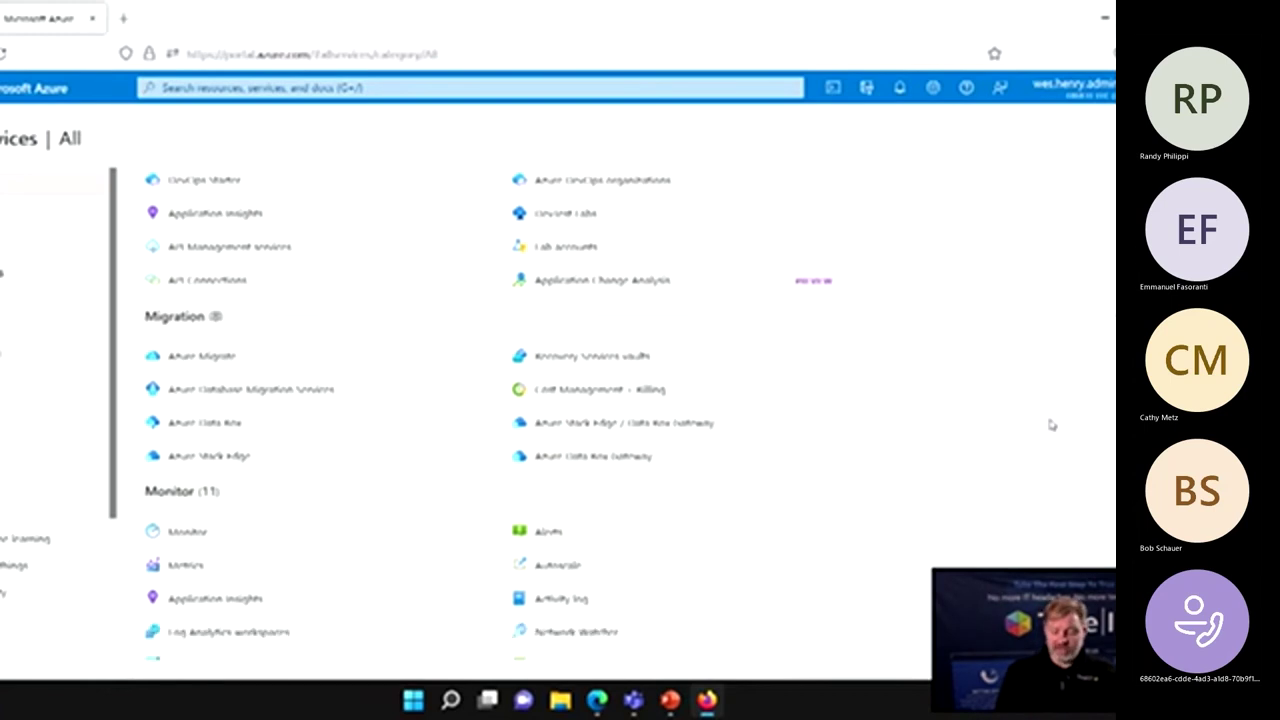
scroll(1051, 425, "down", 6)
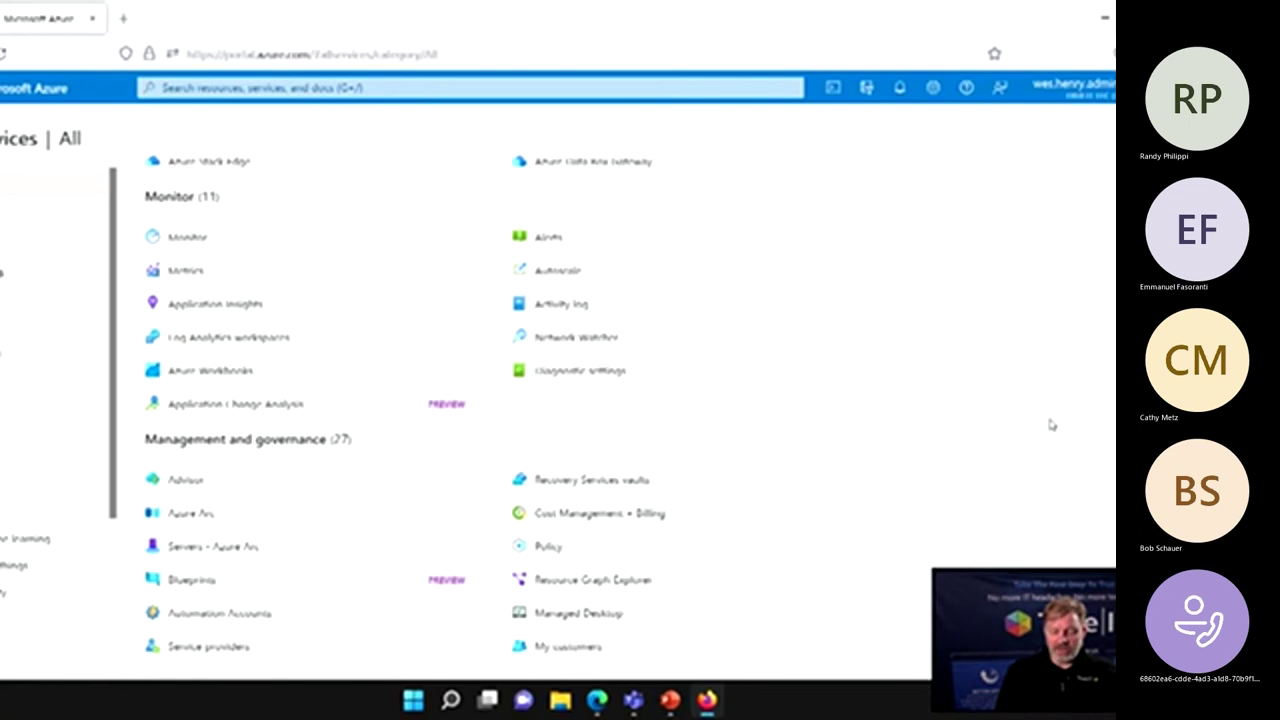
scroll(1051, 425, "down", 5)
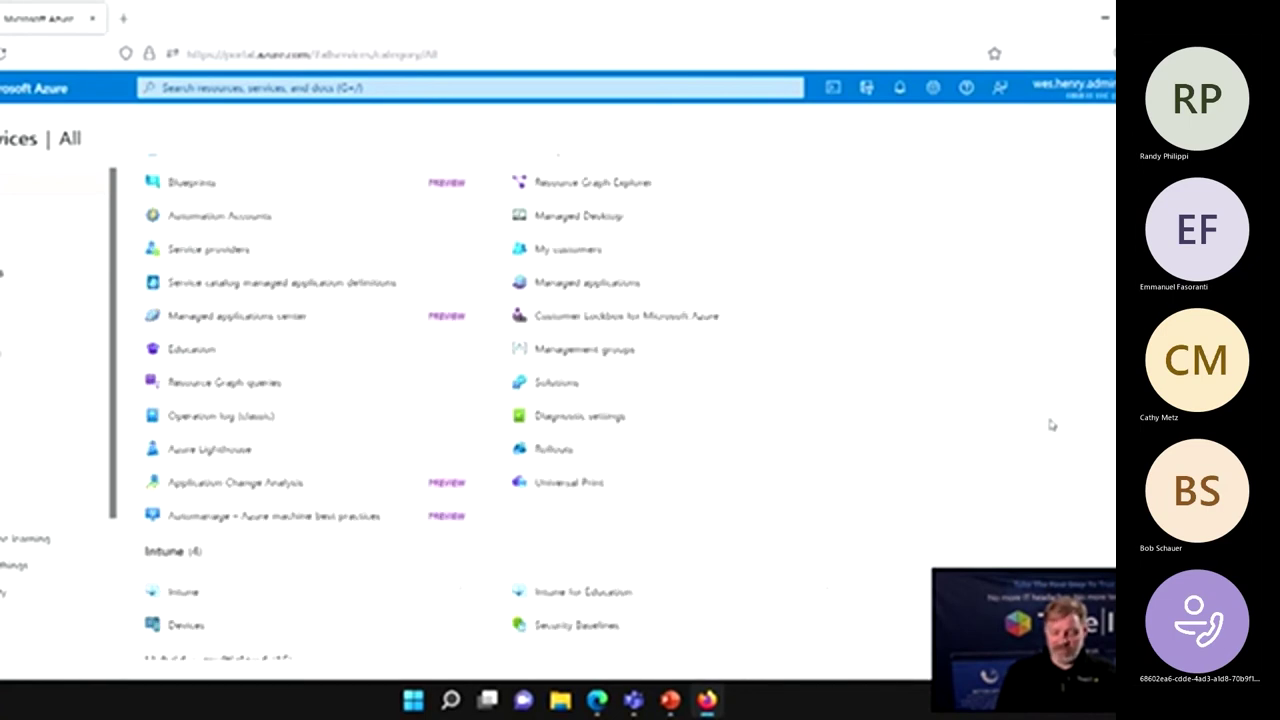
scroll(1051, 425, "down", 5)
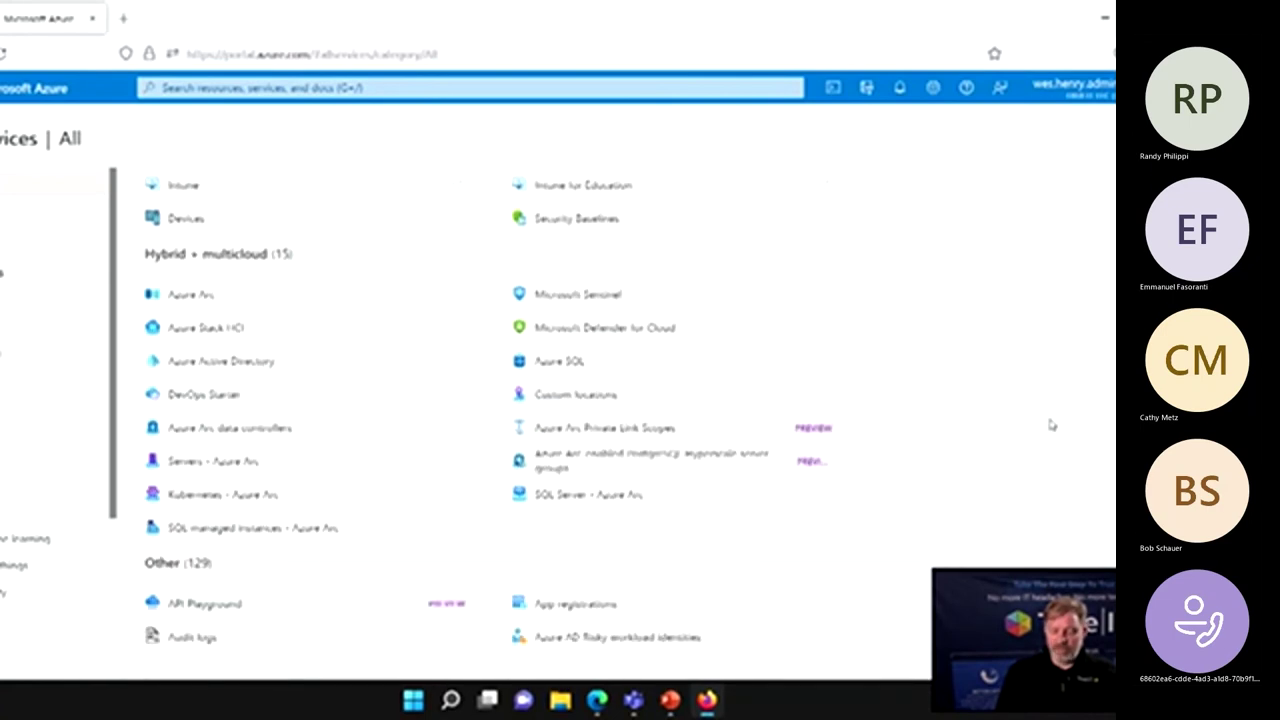
scroll(1051, 425, "down", 2)
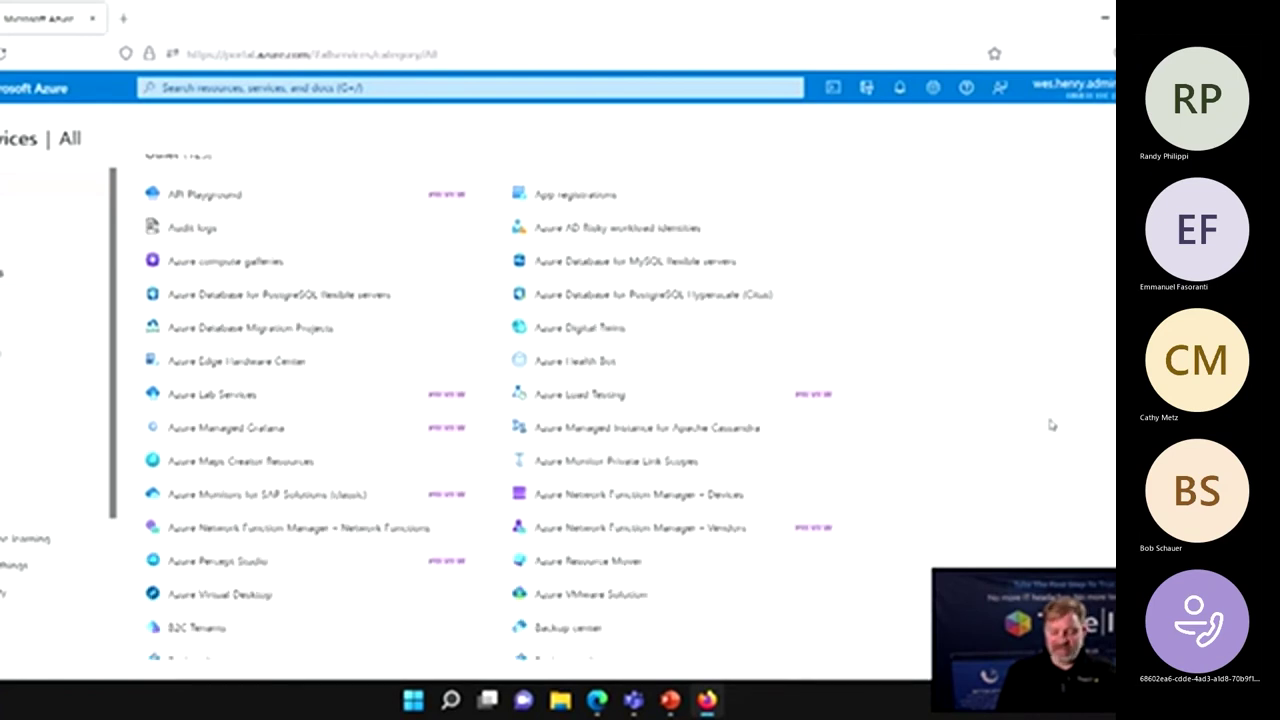
scroll(1051, 425, "up", 5)
scroll(1051, 425, "up", 10)
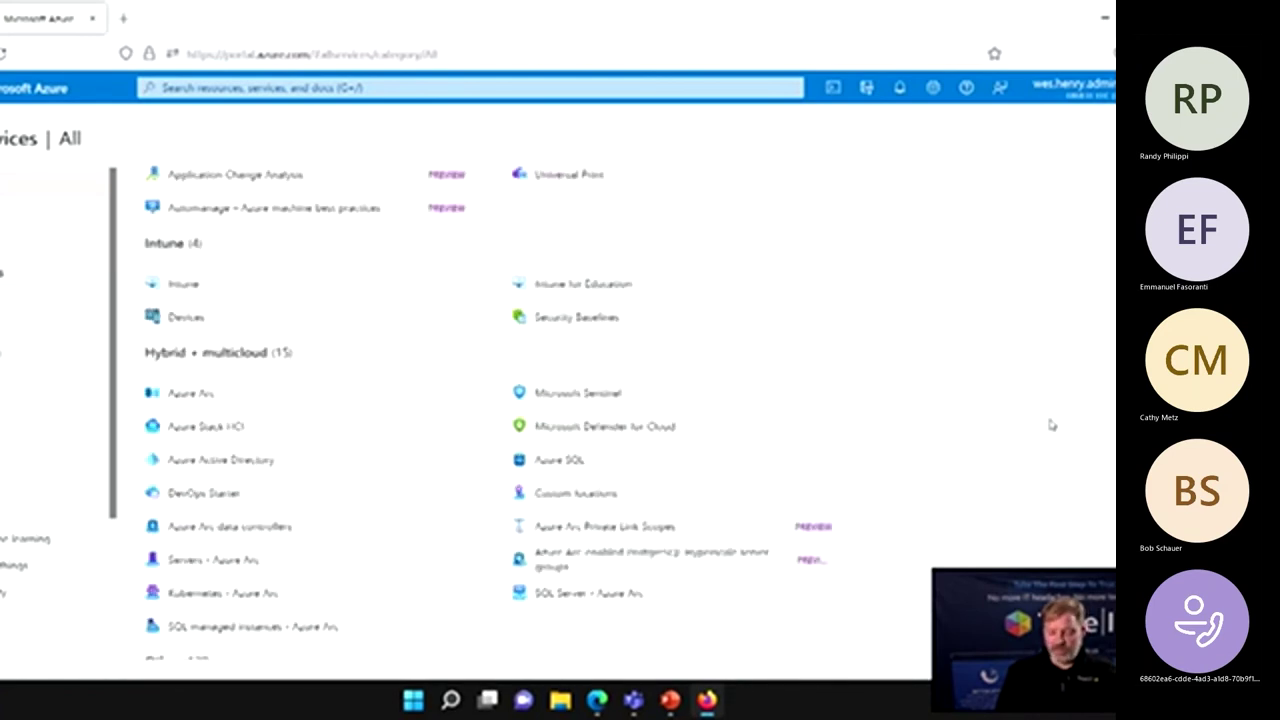
scroll(1051, 425, "up", 12)
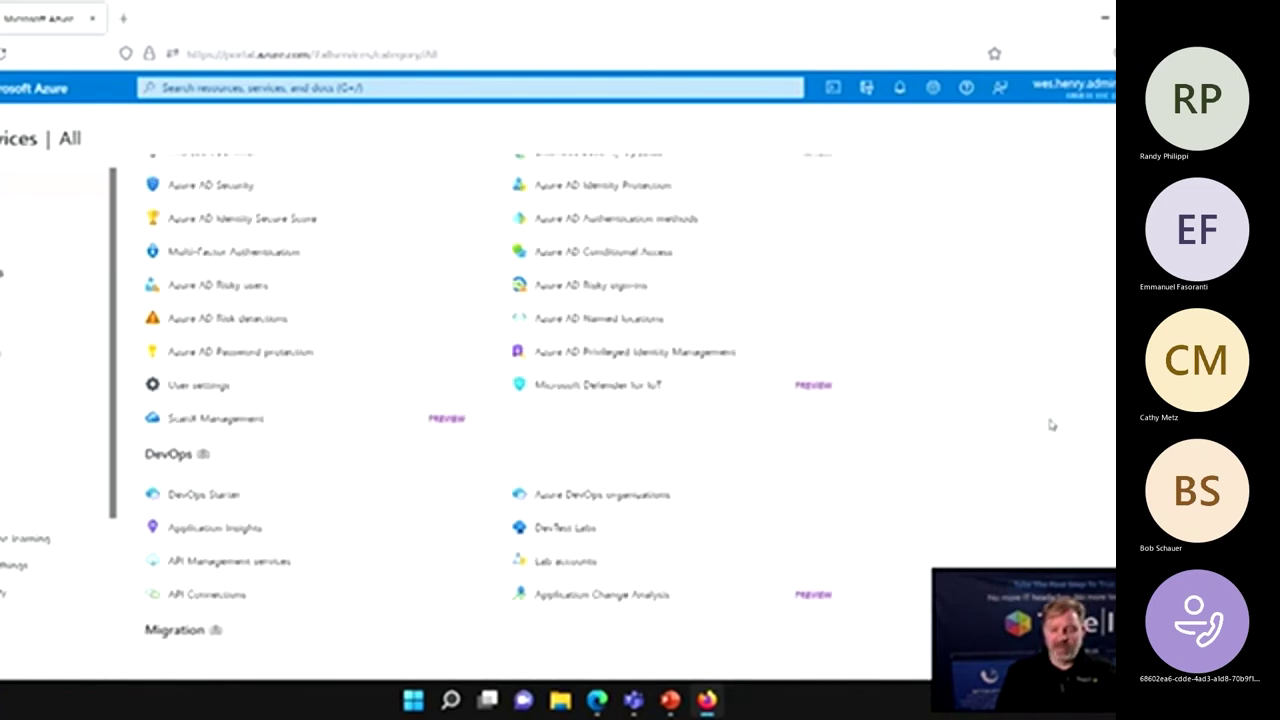
scroll(1051, 425, "up", 8)
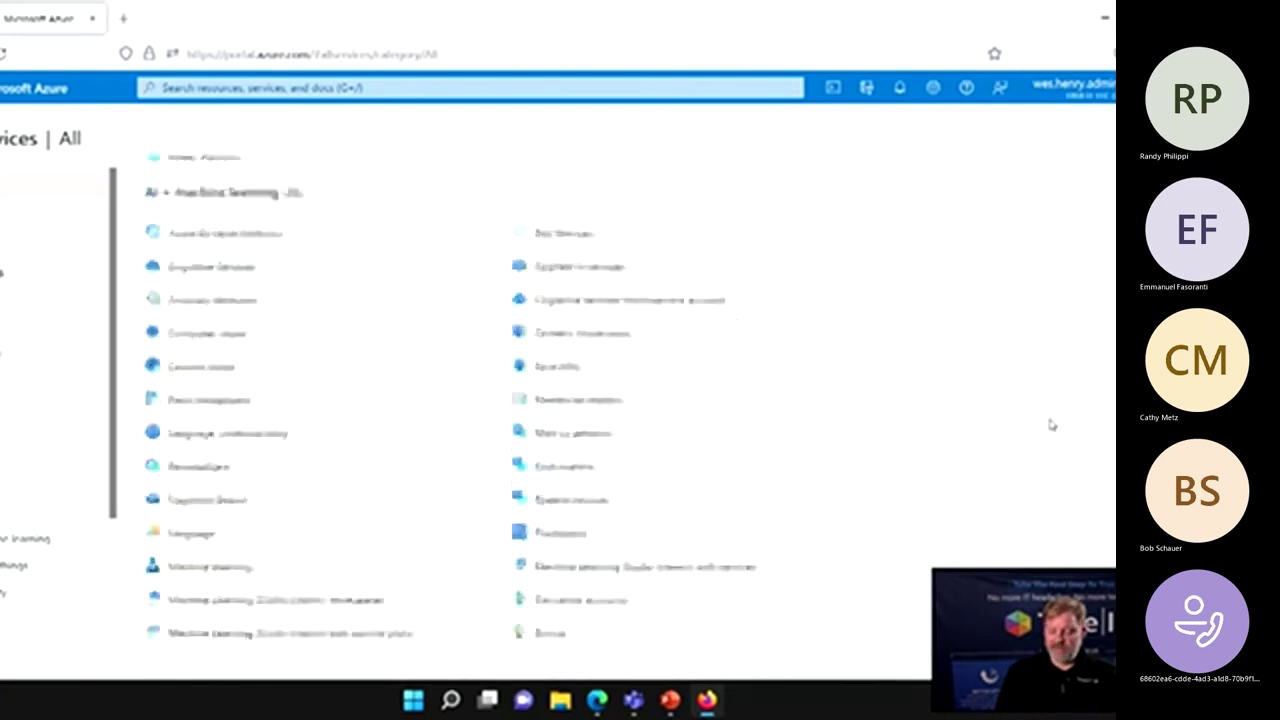
scroll(1051, 425, "up", 10)
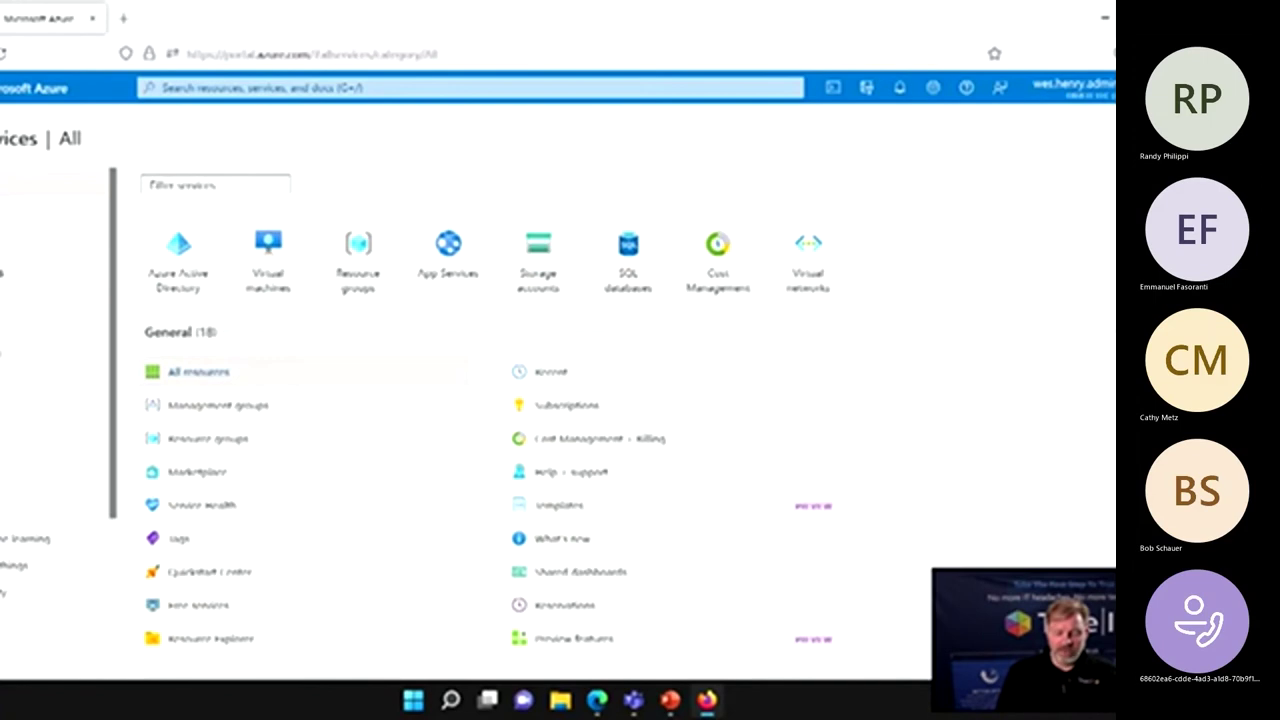
Step: Open the top search bar to see history, including Virtual machines and Resource groups
left_click(308, 88)
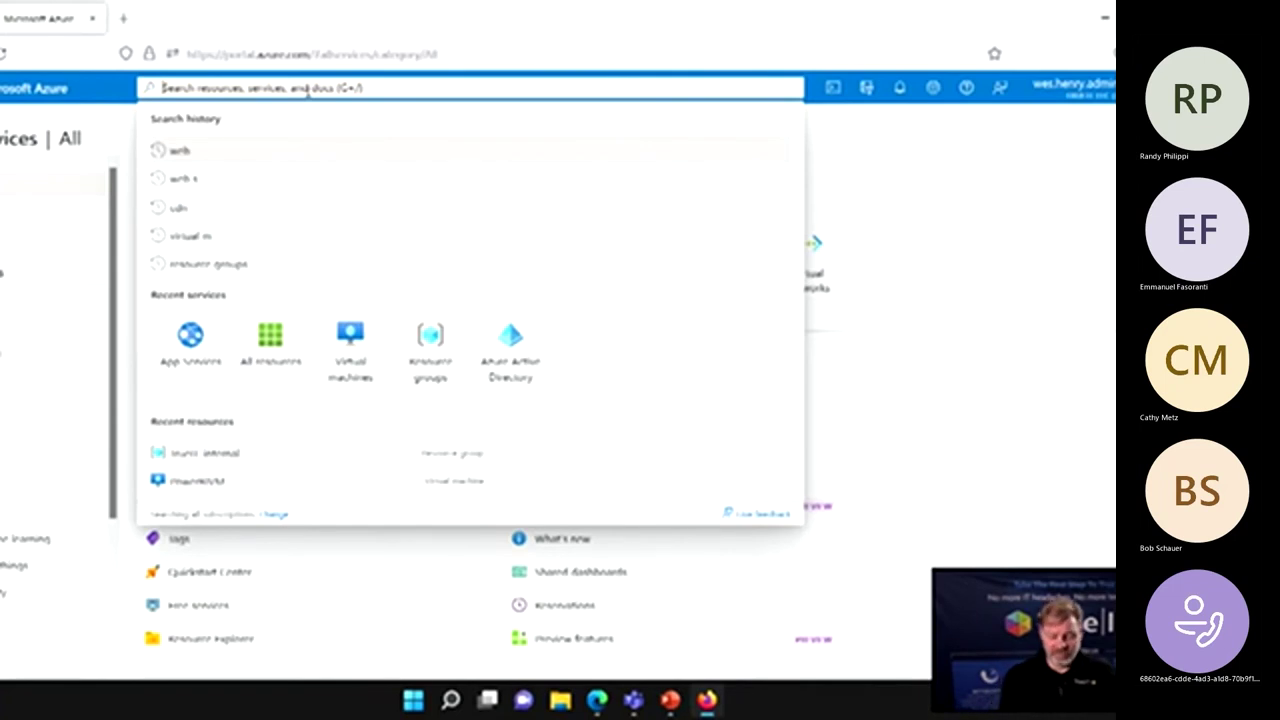
Step: Search 'virtu', open Virtual machines, and start creating an Azure virtual machine
type("virtu")
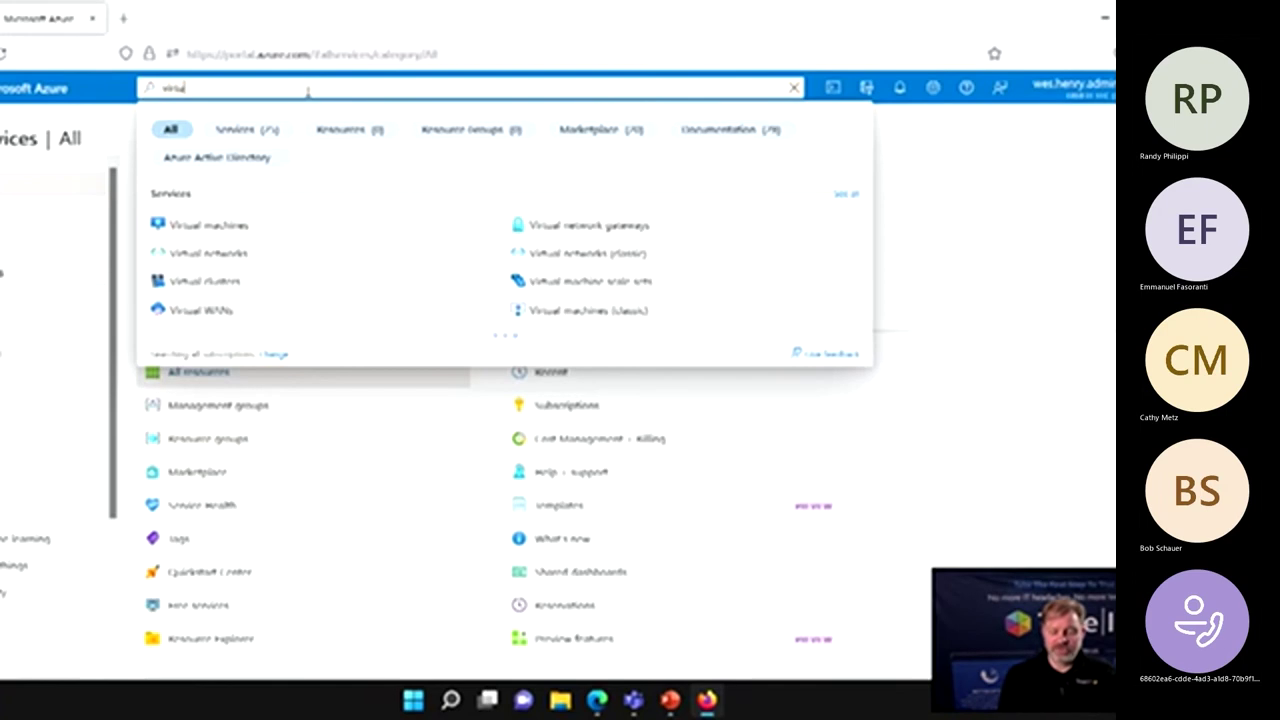
left_click(228, 232)
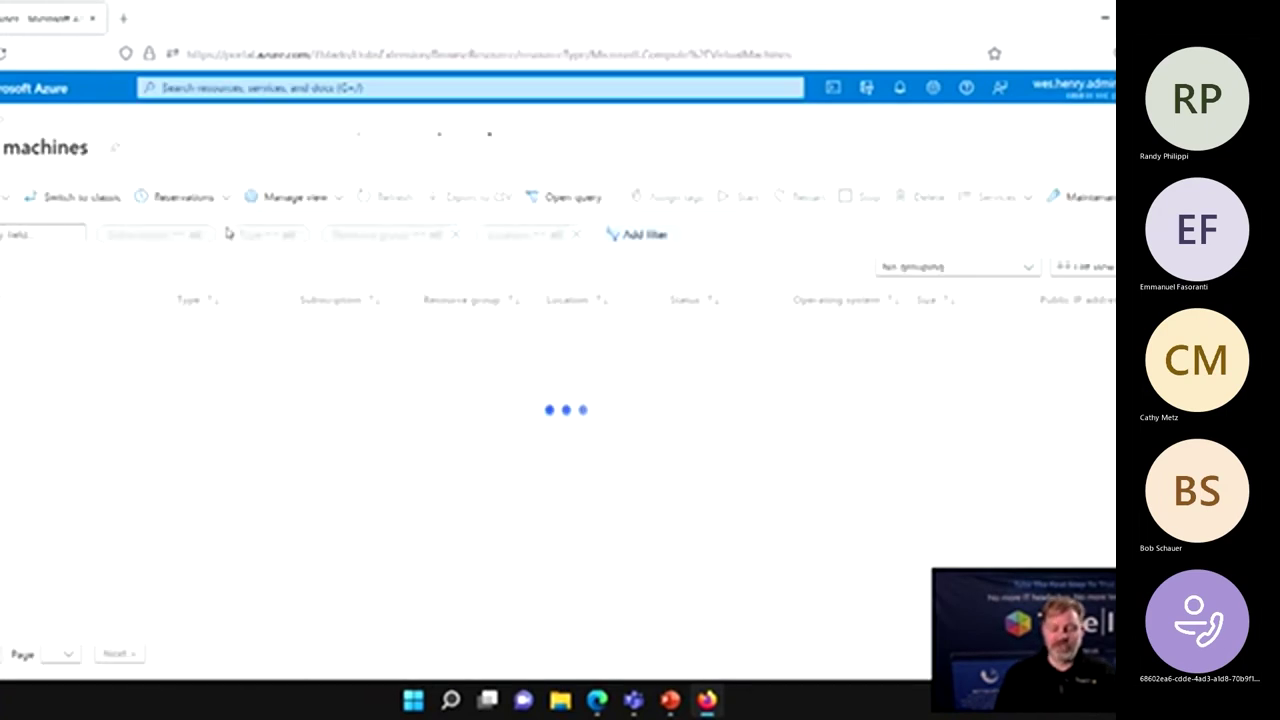
left_click(4, 197)
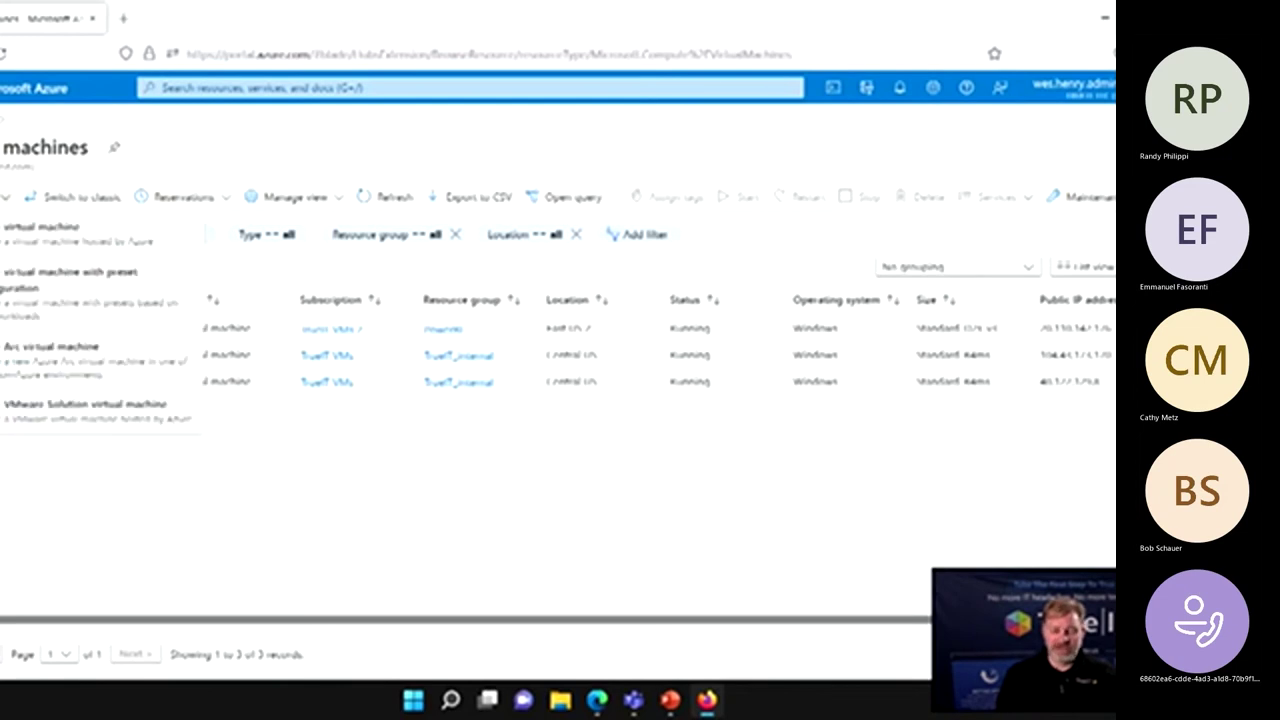
key("Escape")
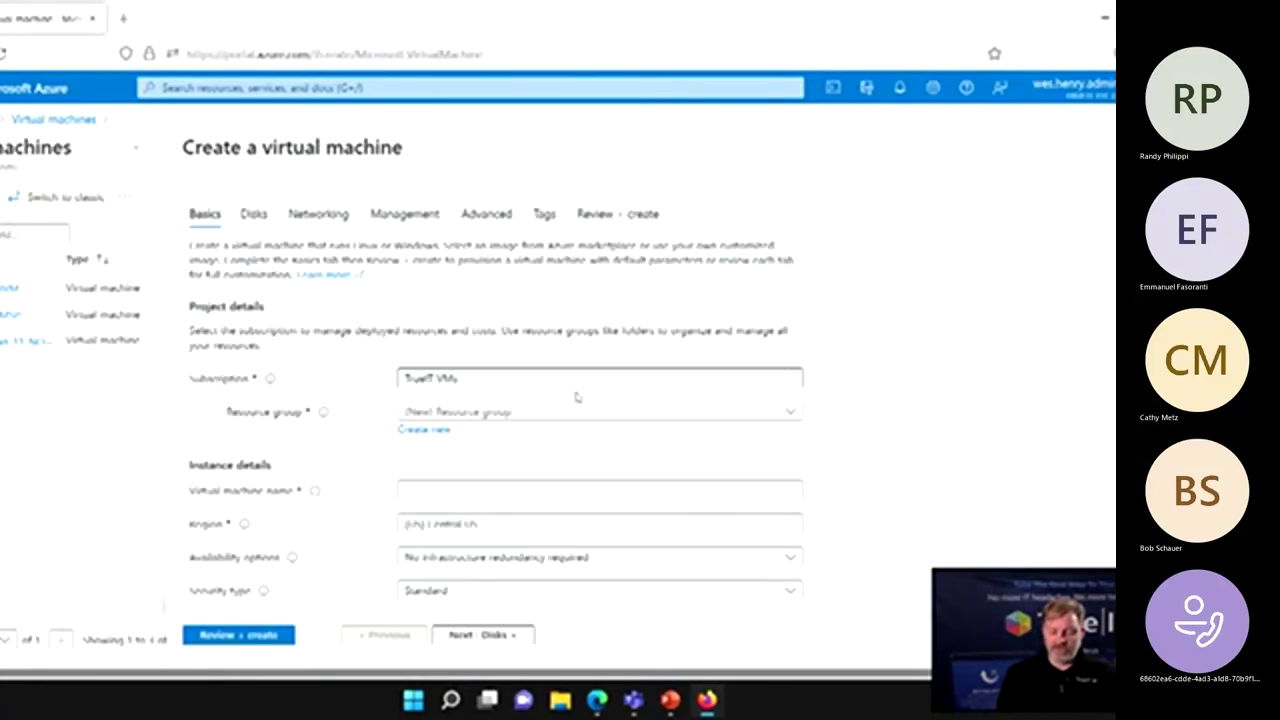
Step: Name the virtual machine Azure-Sandbox, keeping a new resource group in (US) Central US
left_click(543, 418)
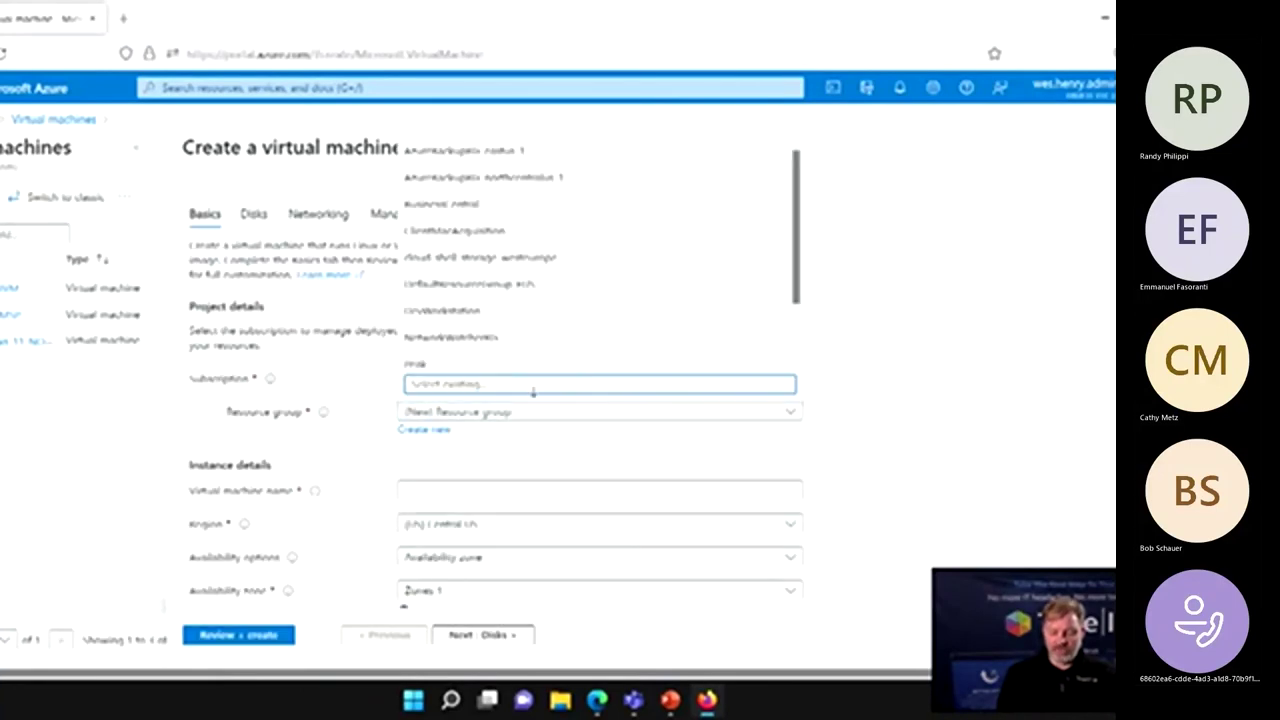
left_click(965, 412)
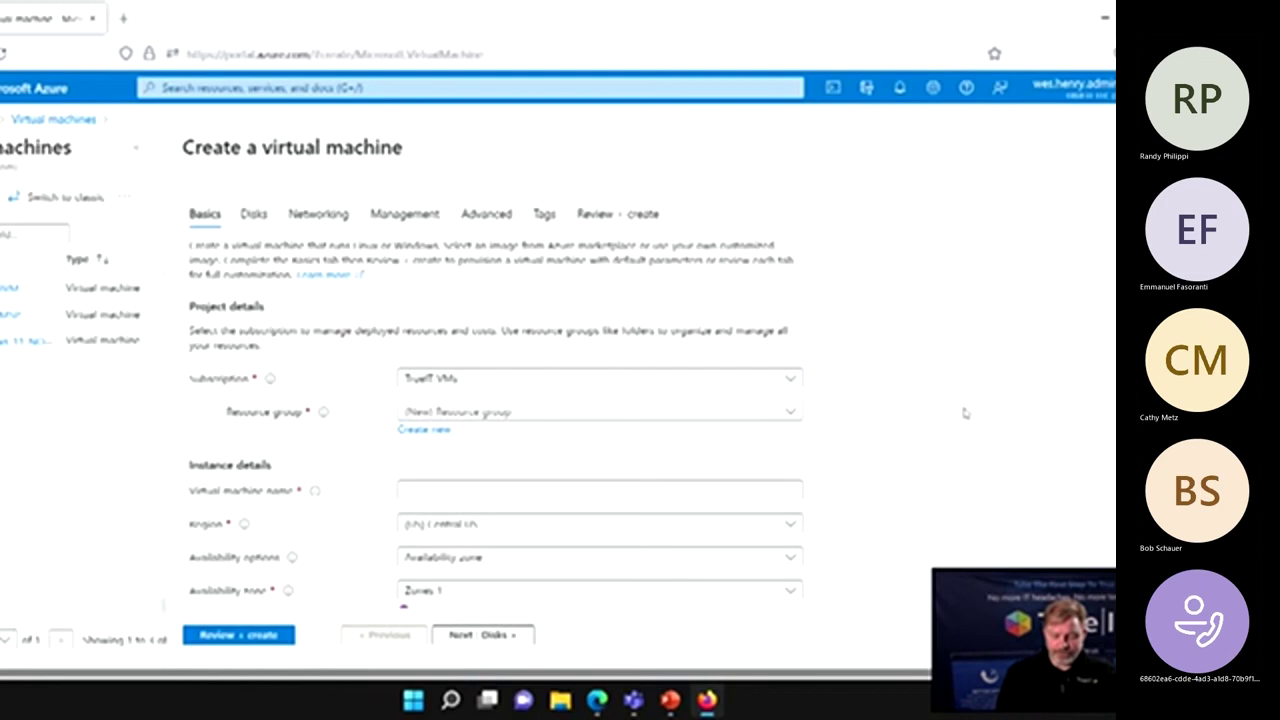
scroll(772, 435, "down", 3)
left_click(496, 337)
type("Azure-Sandbox")
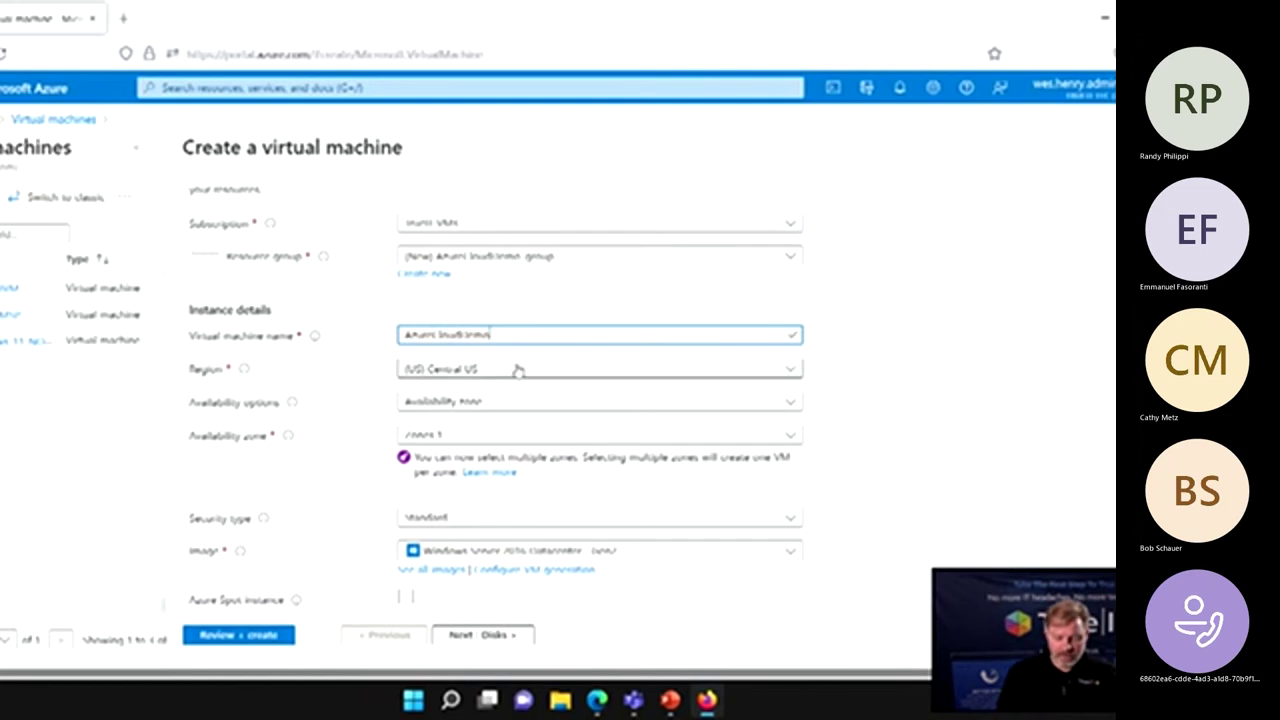
scroll(894, 523, "down", 2)
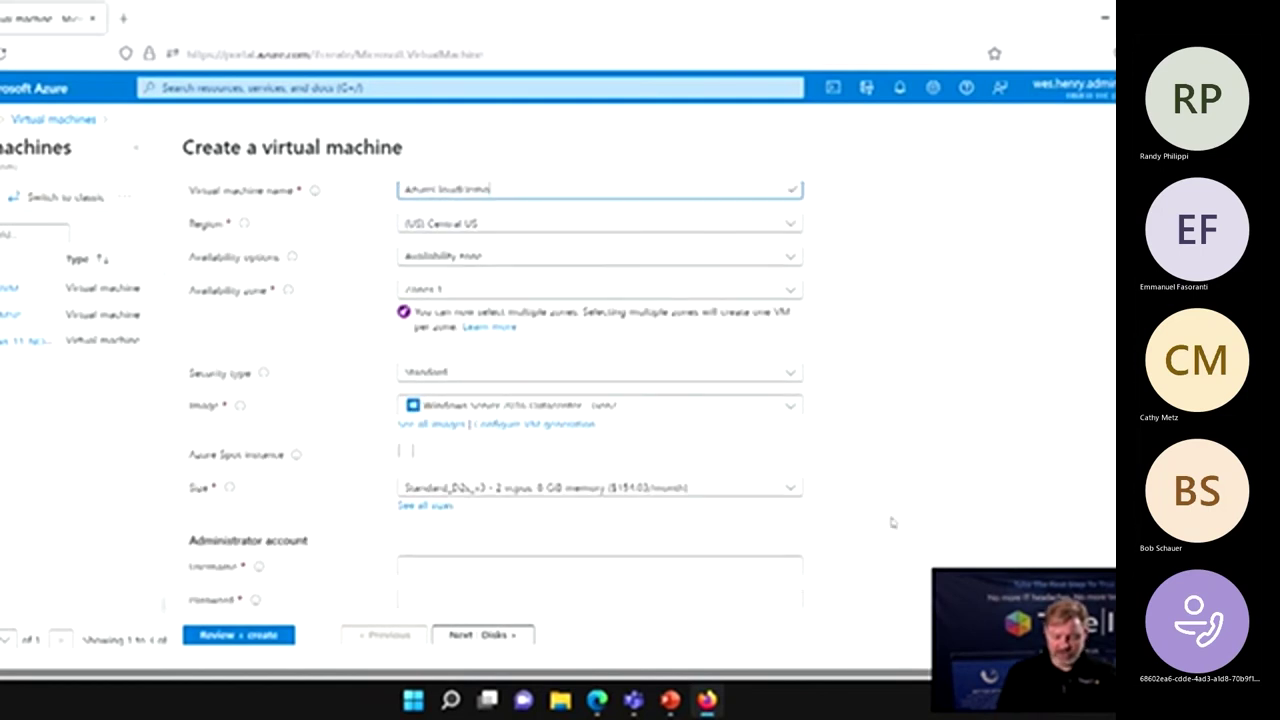
scroll(893, 522, "down", 1)
scroll(893, 522, "down", 1)
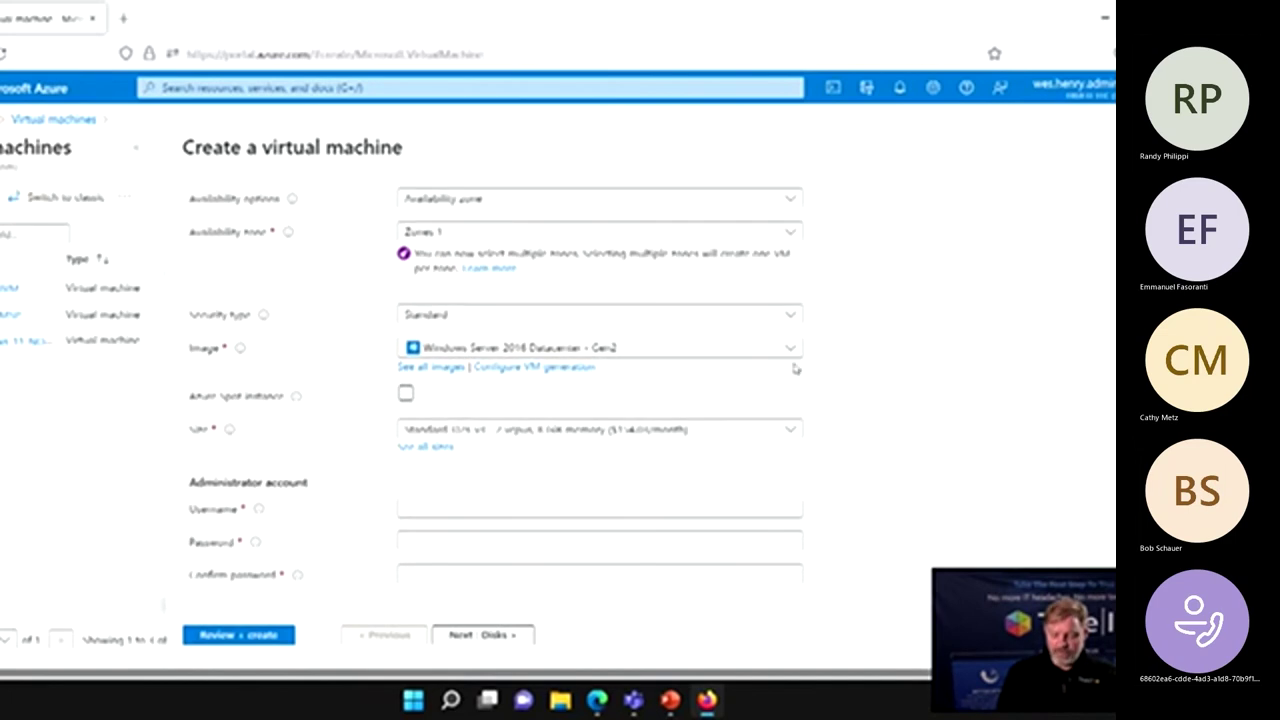
left_click(791, 350)
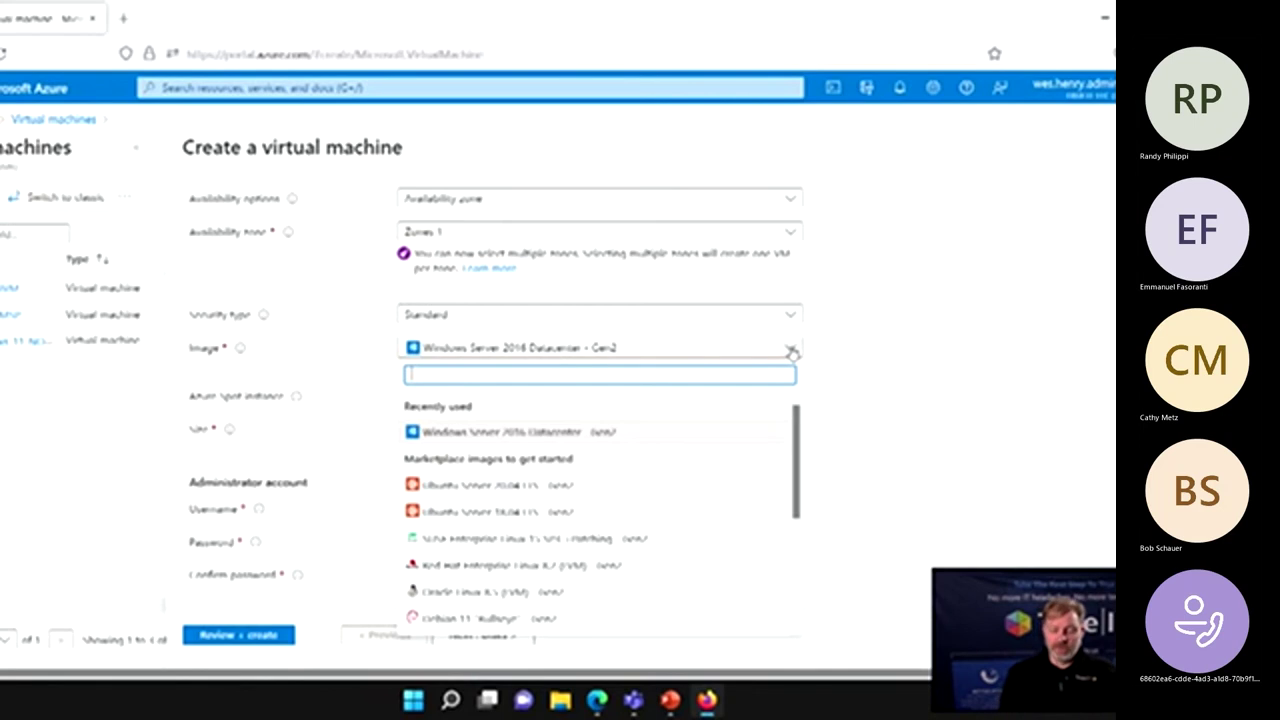
Step: Browse the image list and select Windows Server 2016 Datacenter - Gen2
left_click_drag(801, 453, 801, 479)
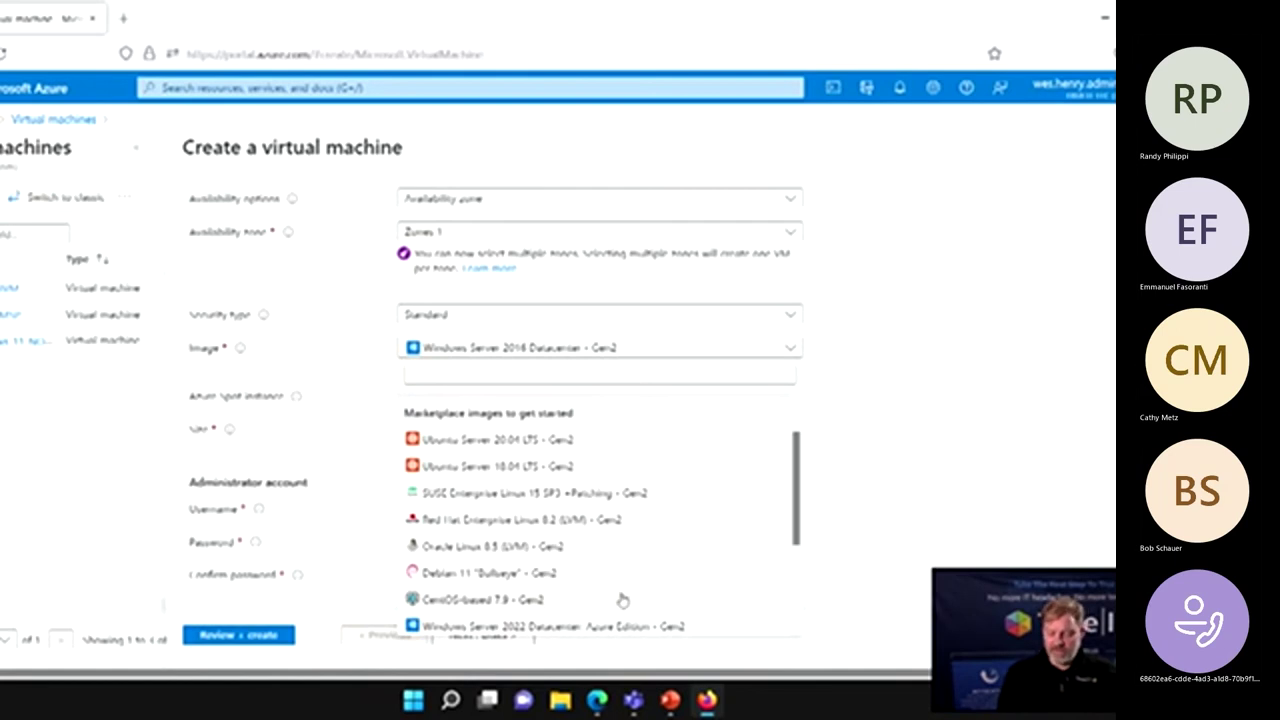
left_click_drag(797, 505, 797, 446)
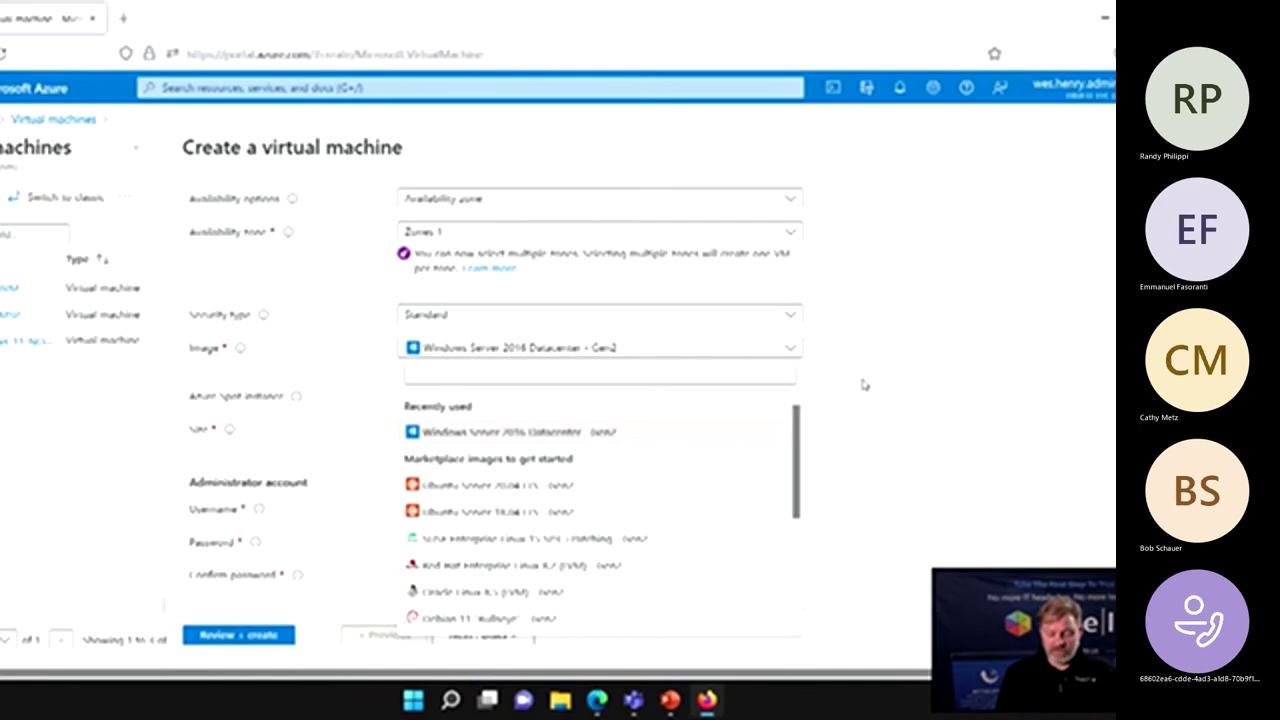
left_click(577, 430)
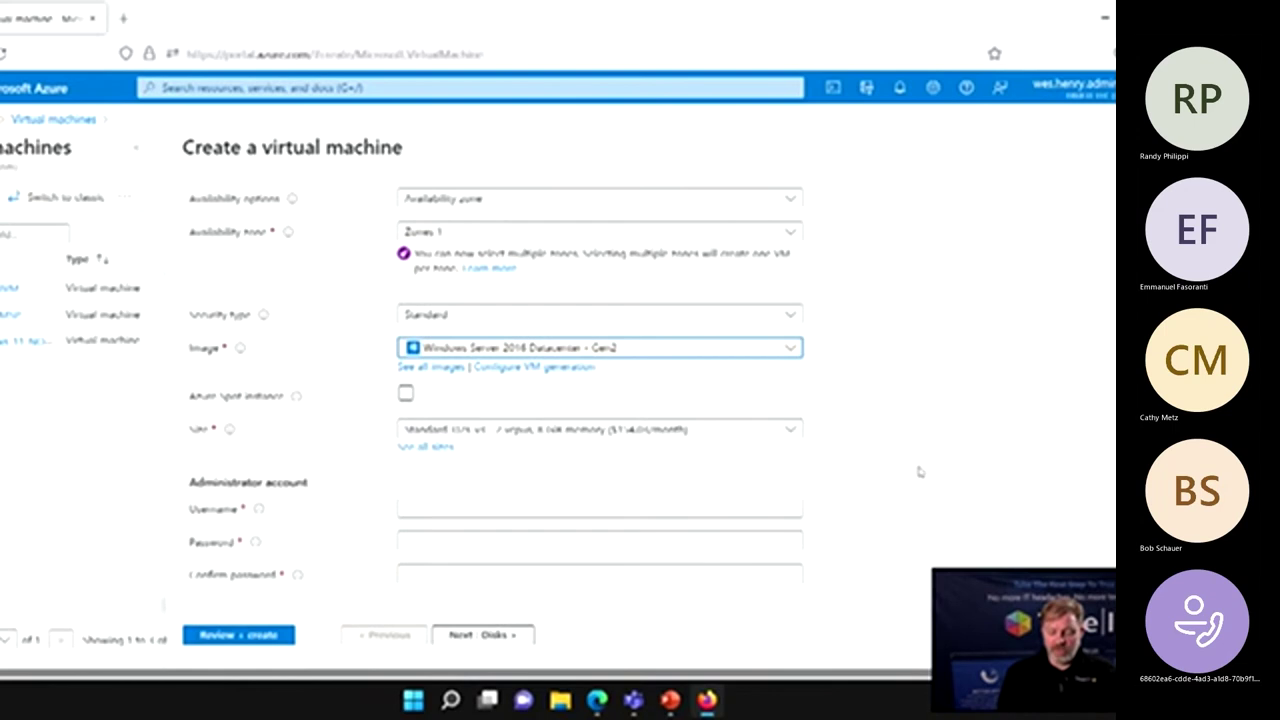
Step: Compare all machine sizes and keep Standard_D2s_v3 (2 vCPU, 8 GB)
scroll(919, 471, "down", 2)
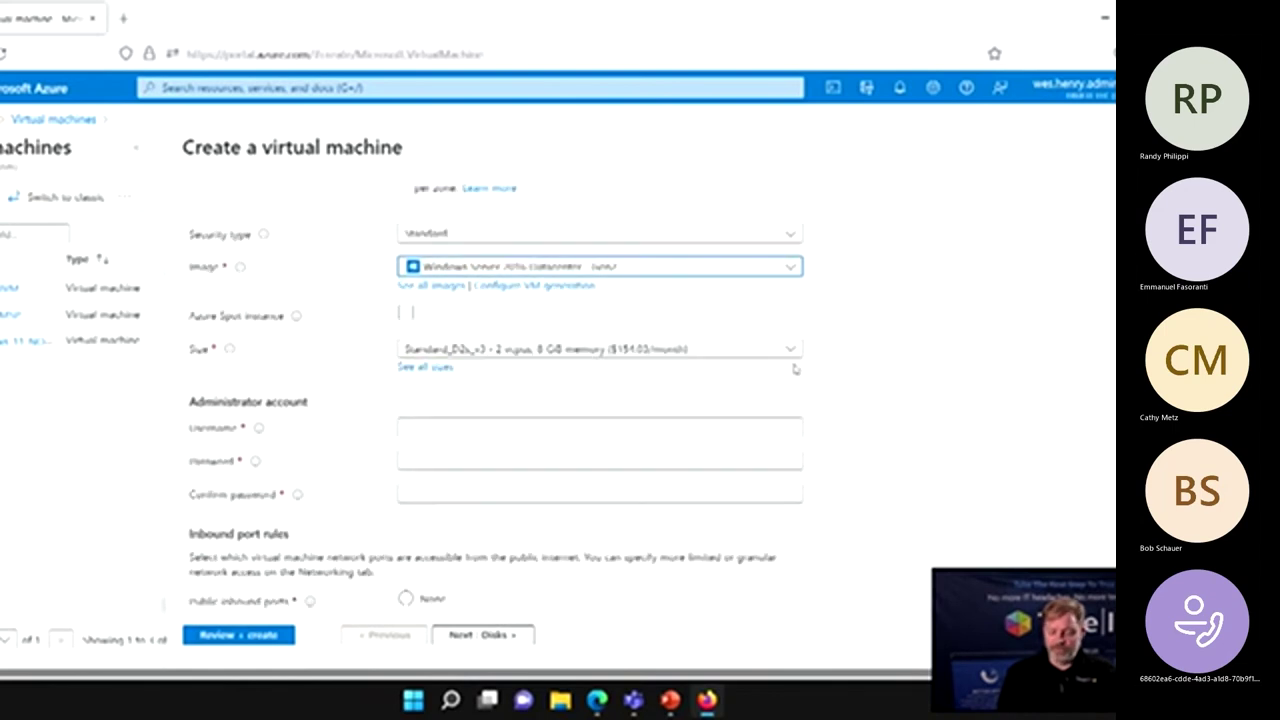
left_click(792, 353)
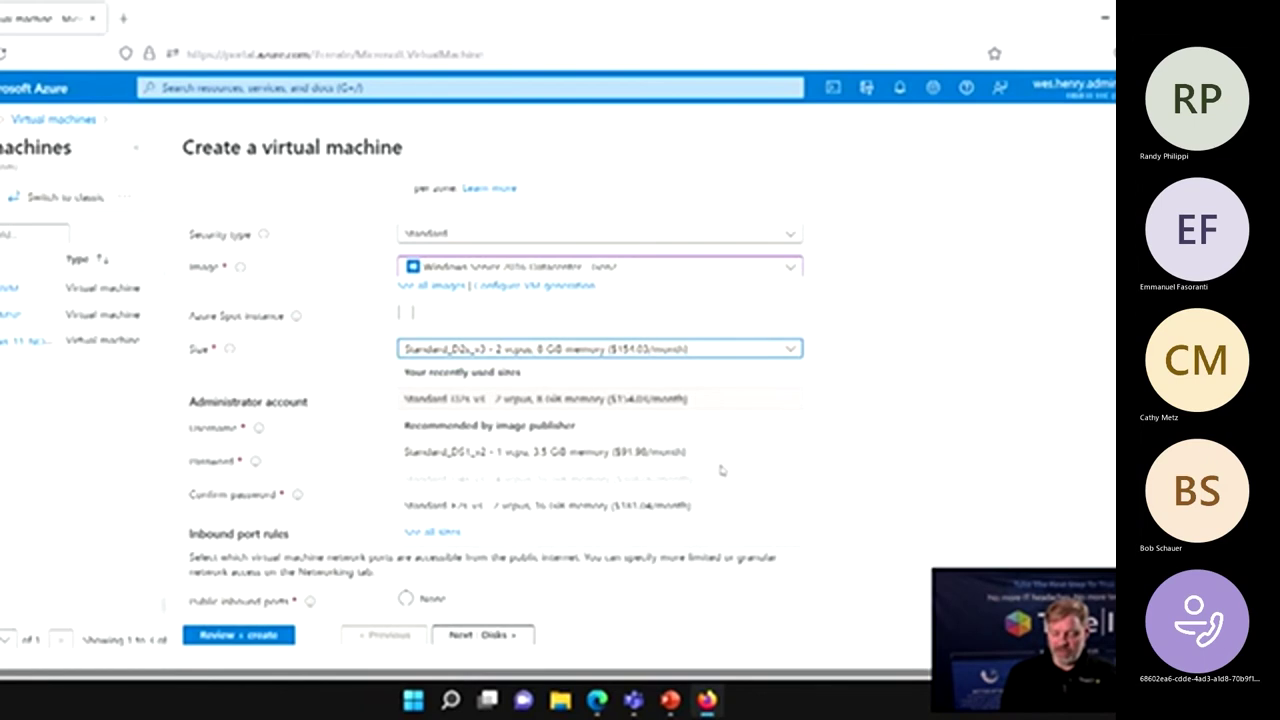
left_click(455, 534)
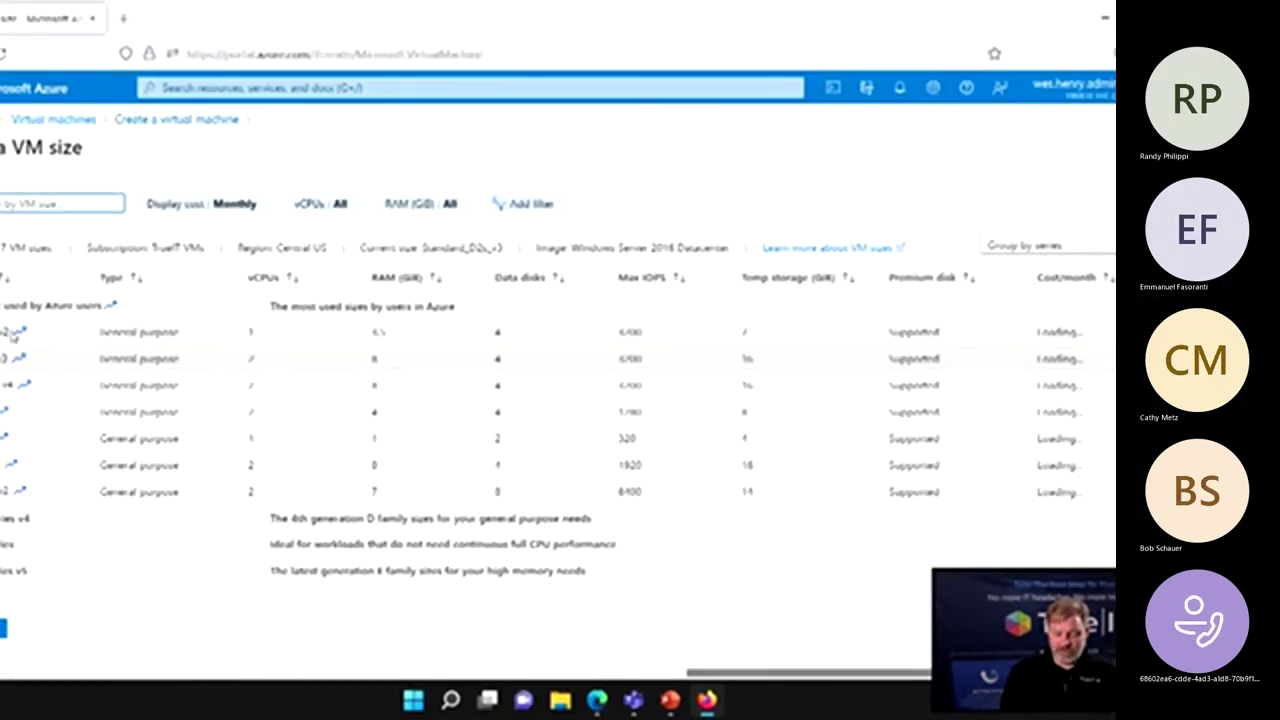
left_click(400, 438)
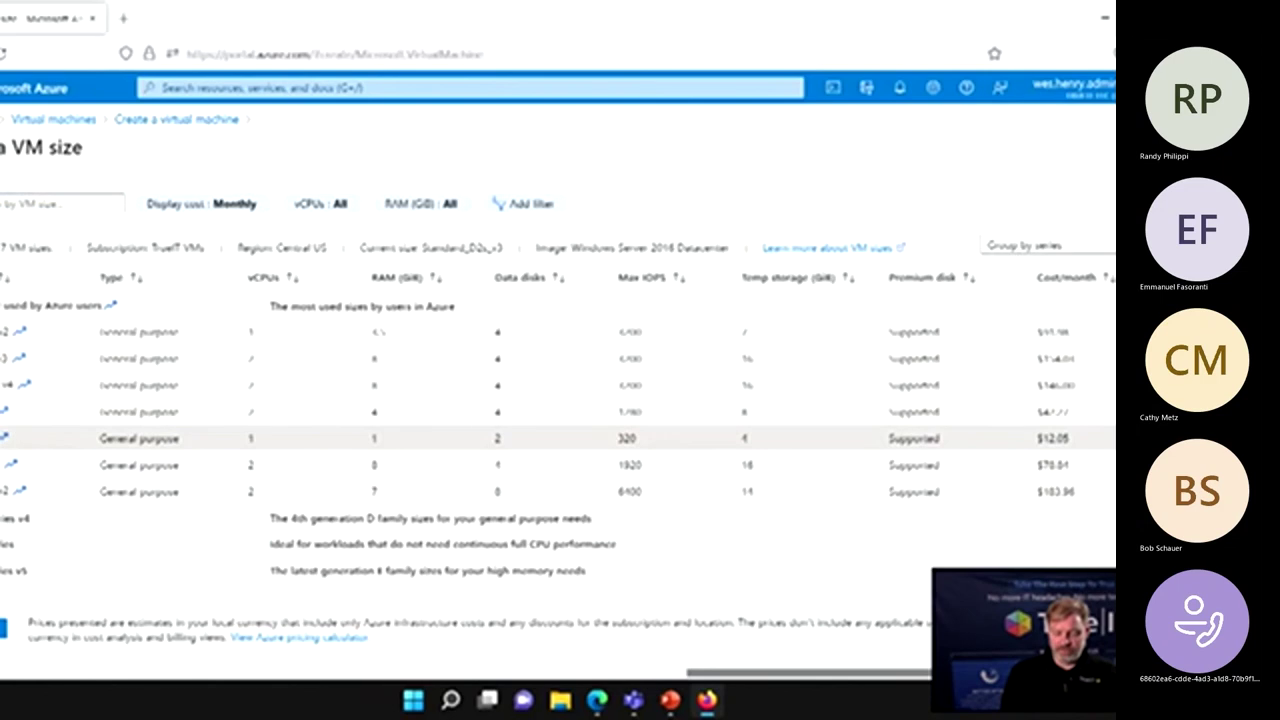
left_click(12, 466)
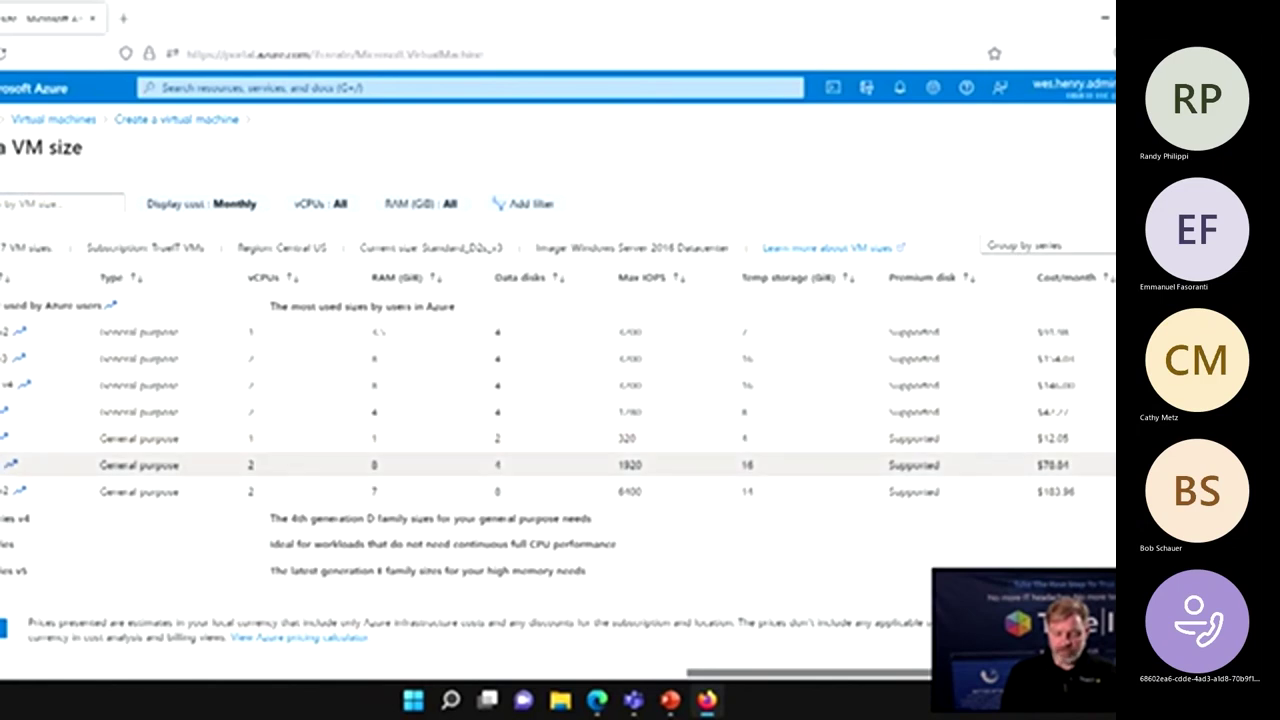
left_click(170, 124)
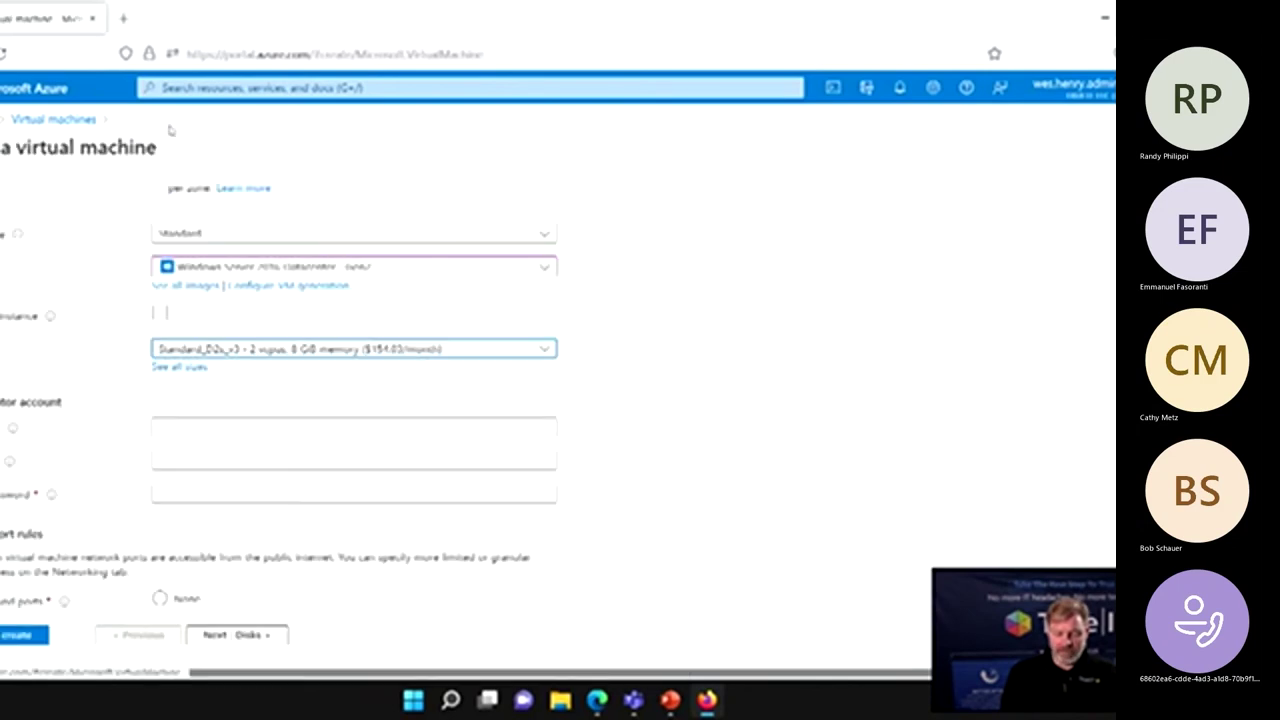
Step: Enter the administrator username and move on to the Password field
left_click(314, 427)
type("azure")
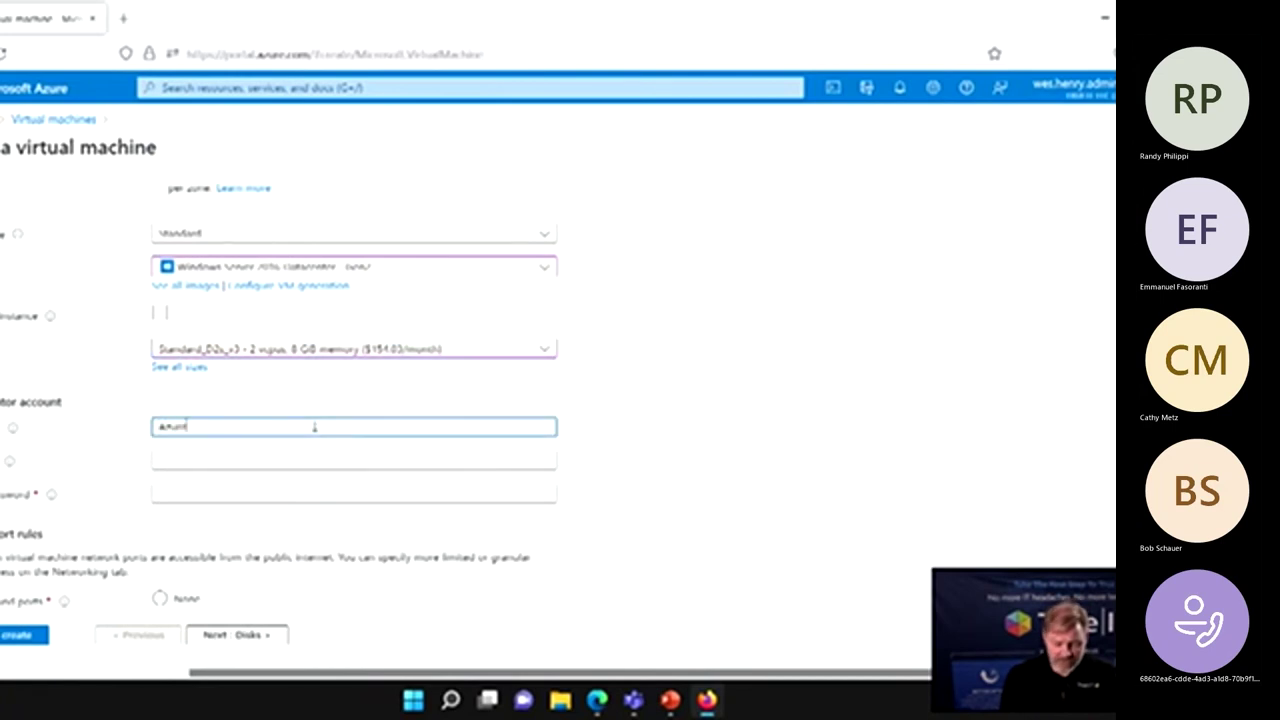
type("trust")
key("Tab")
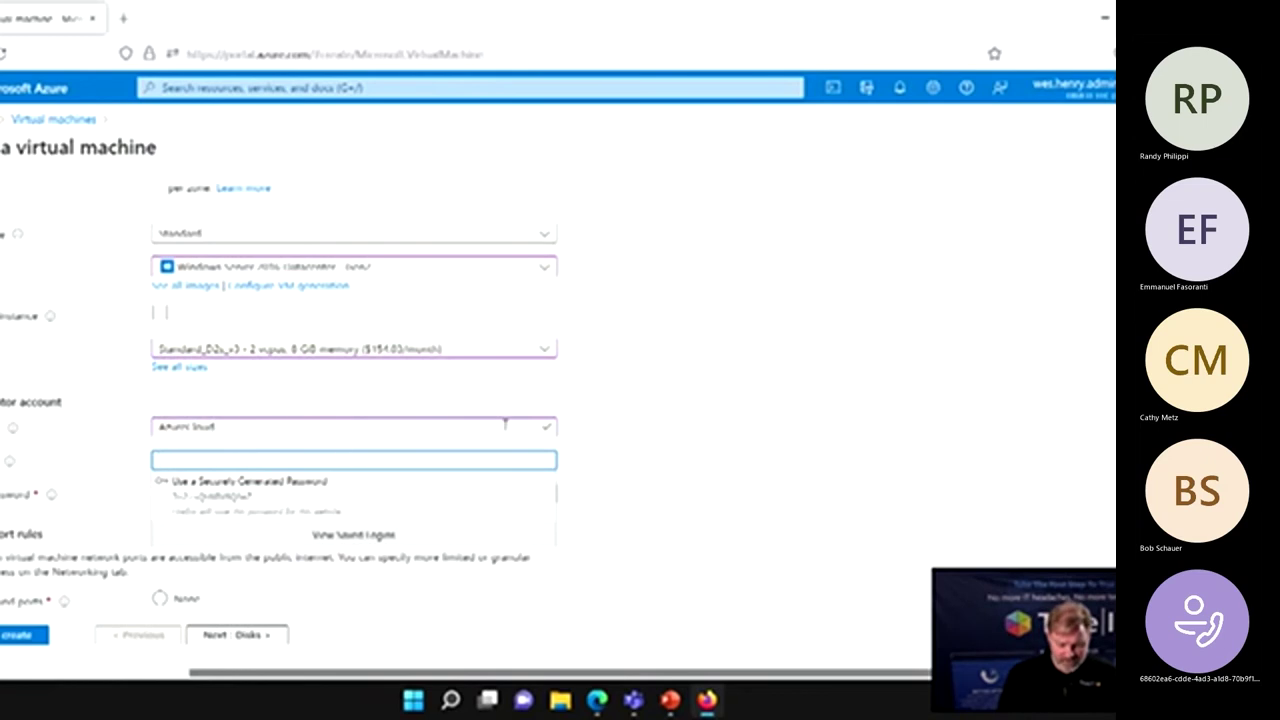
key("super+r")
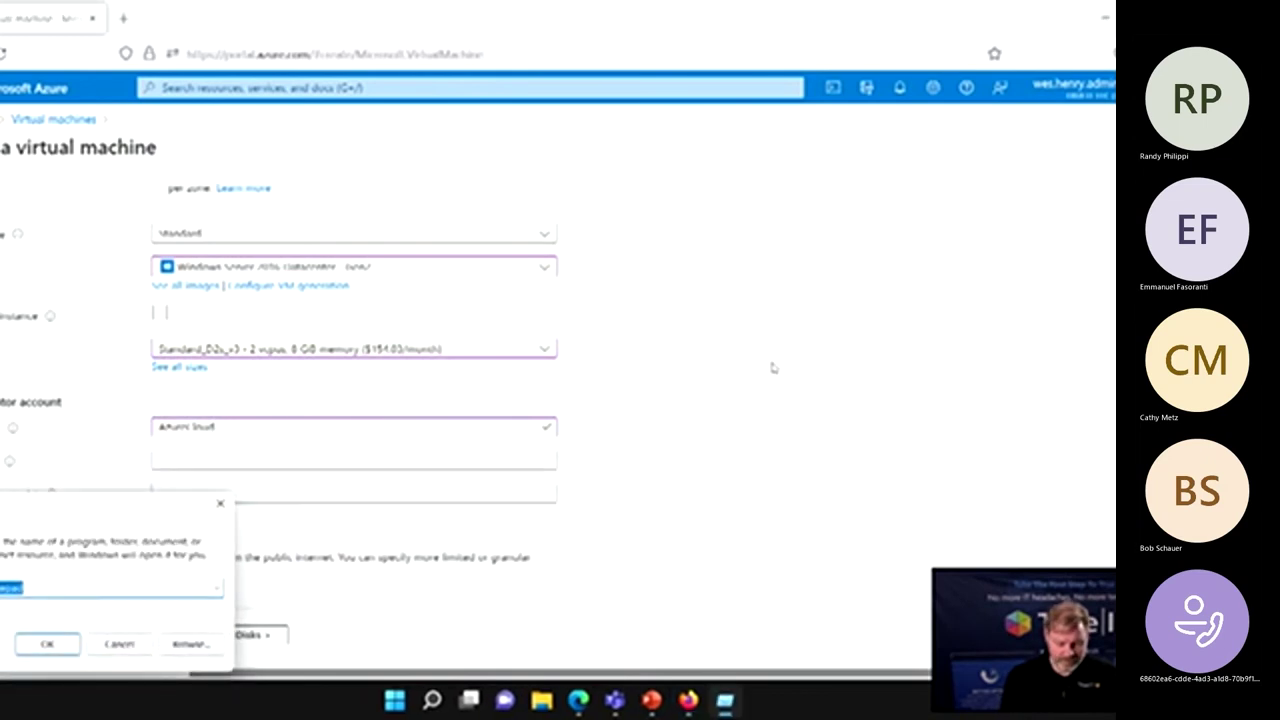
Step: Draft the administrator password in a new Notepad document and select it
key("Return")
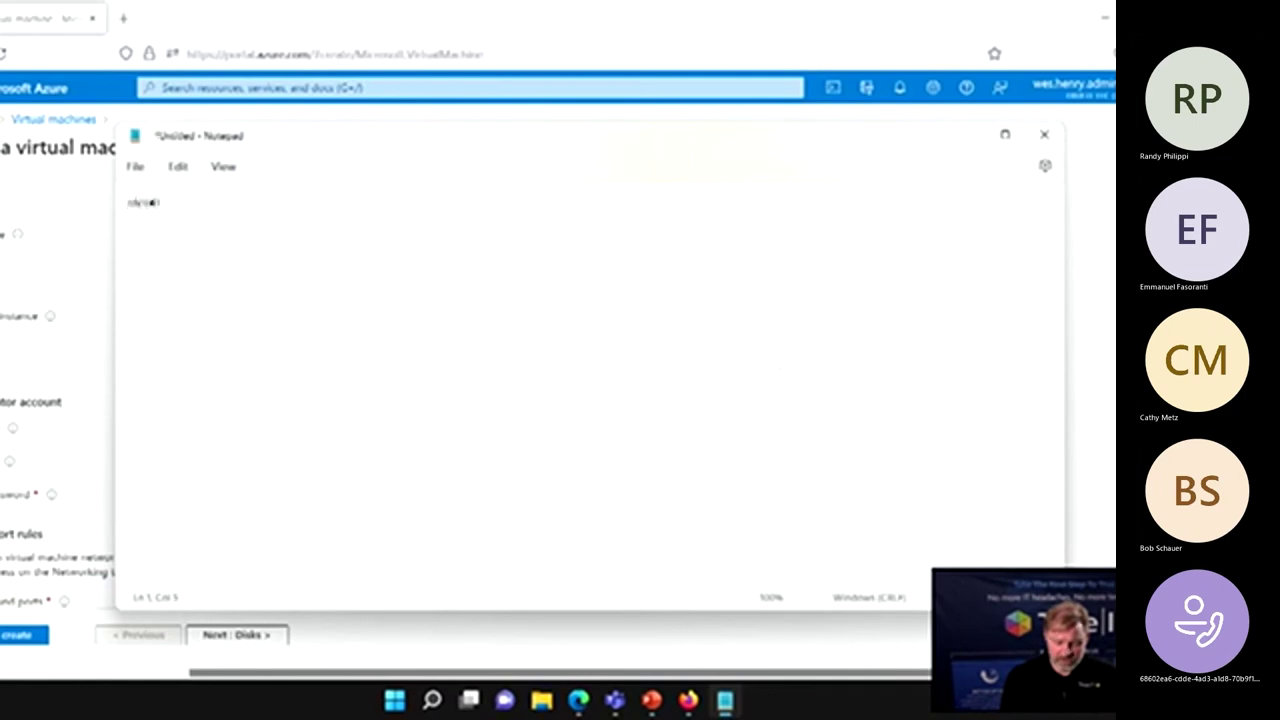
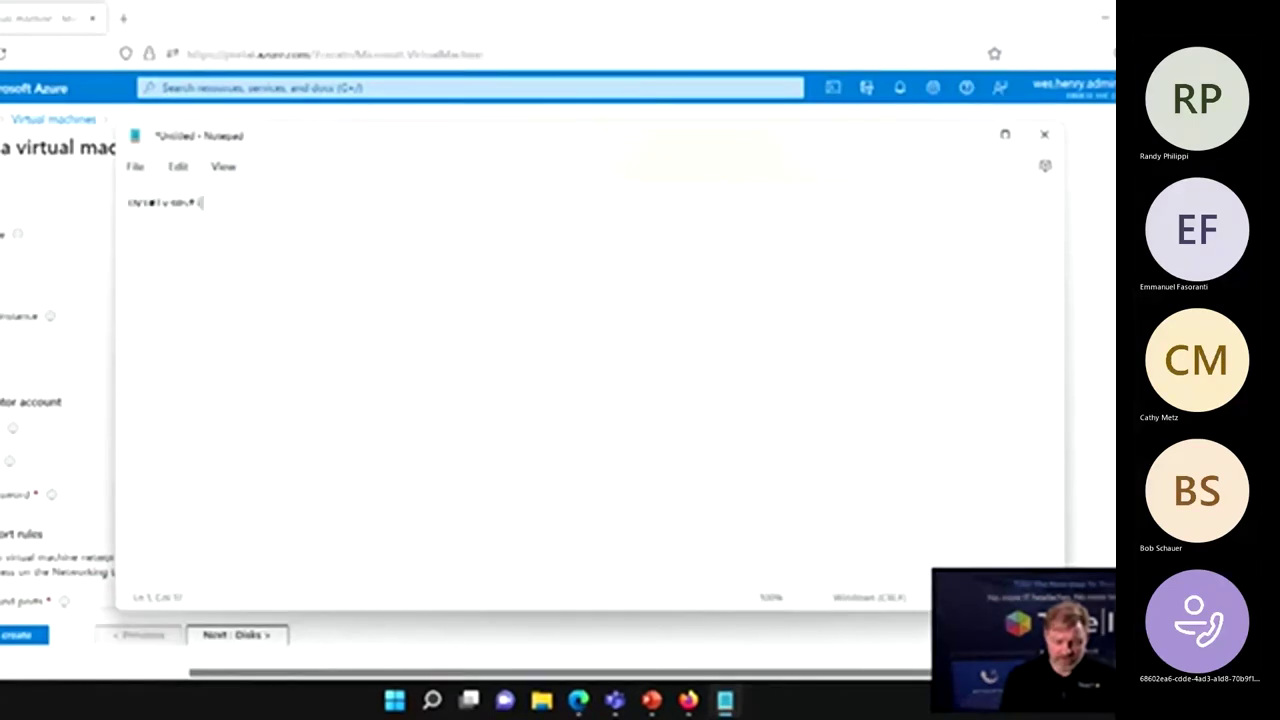
key("shift+Left")
key("shift+Left")
key("shift+Left")
key("shift+Left")
key("shift+Left")
key("shift+Left")
key("Right")
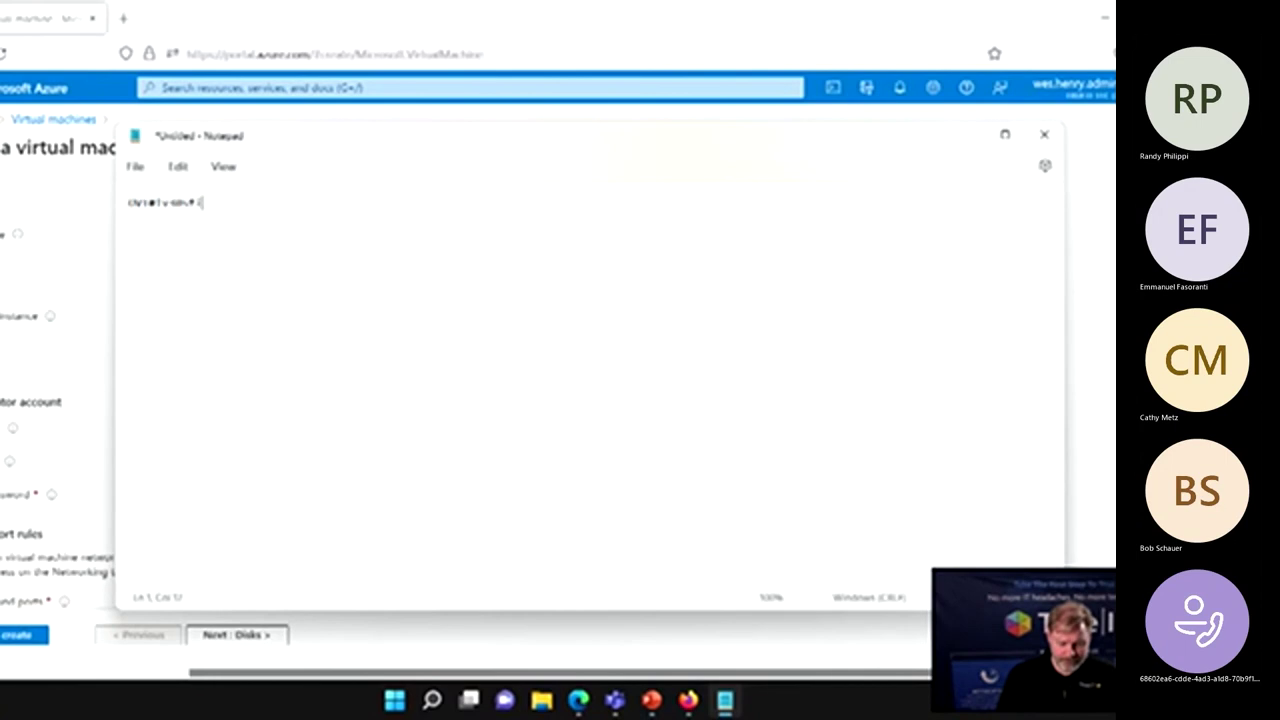
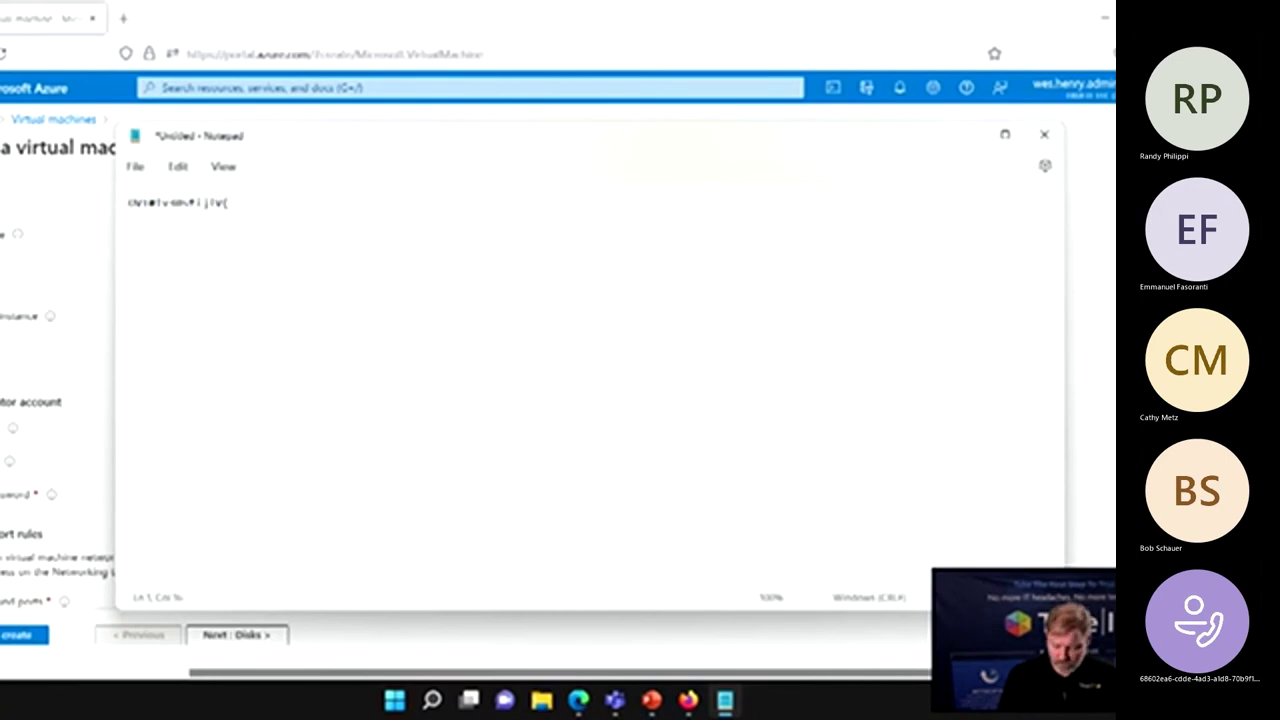
key("shift+Left")
key("shift+Left")
key("shift+Left")
key("shift+Left")
key("shift+Left")
key("shift+Left")
key("shift+Left")
key("shift+Left")
key("shift+Left")
key("shift+Left")
key("shift+Left")
key("shift+Left")
key("shift+Left")
key("shift+Left")
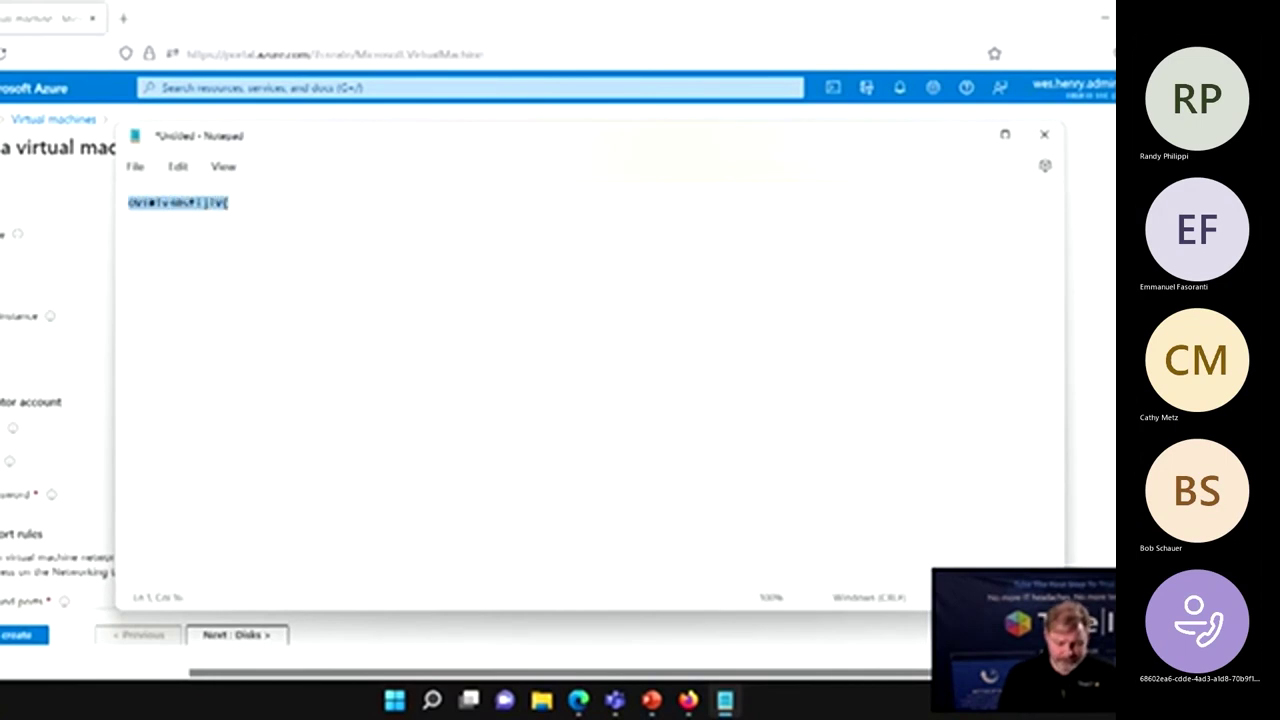
left_click(968, 134)
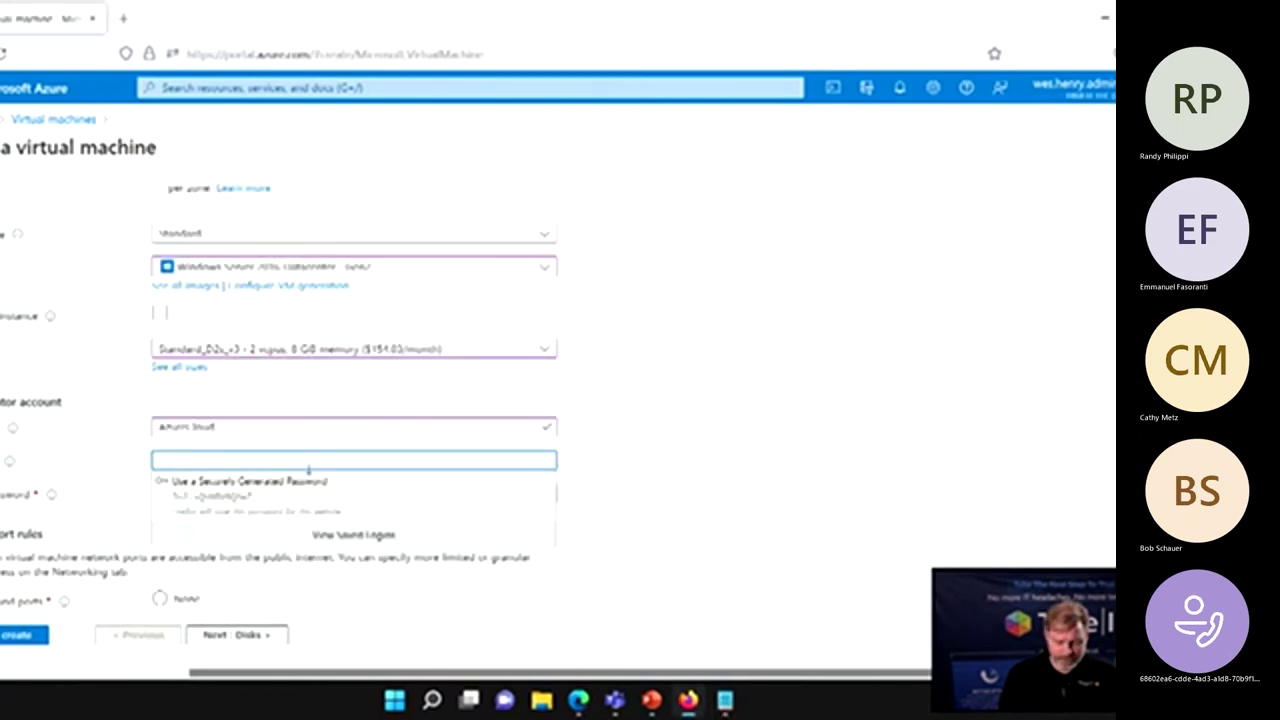
Step: Paste the administrator password into both Password and Confirm password
key("ctrl+v")
left_click(303, 497)
key("ctrl+v")
Step: Allow inbound HTTP (80) alongside RDP (3389), then proceed to review
scroll(682, 504, "down", 2)
scroll(682, 504, "down", 3)
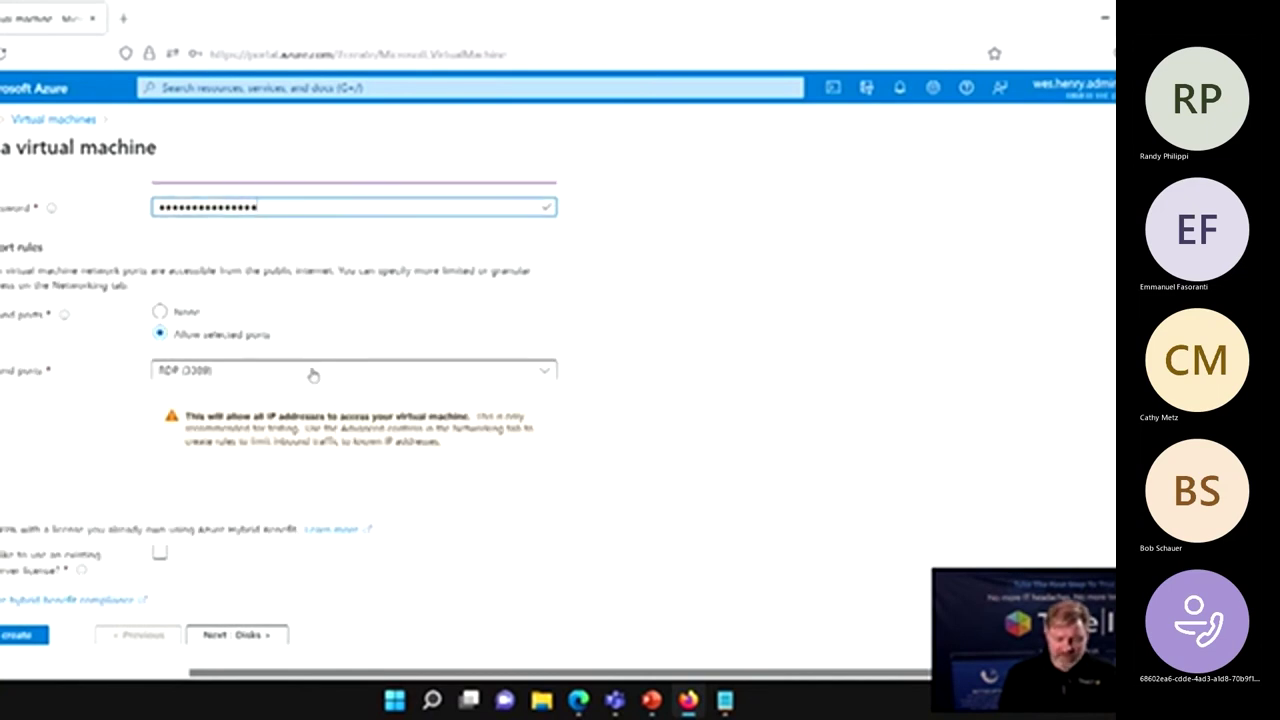
left_click(314, 372)
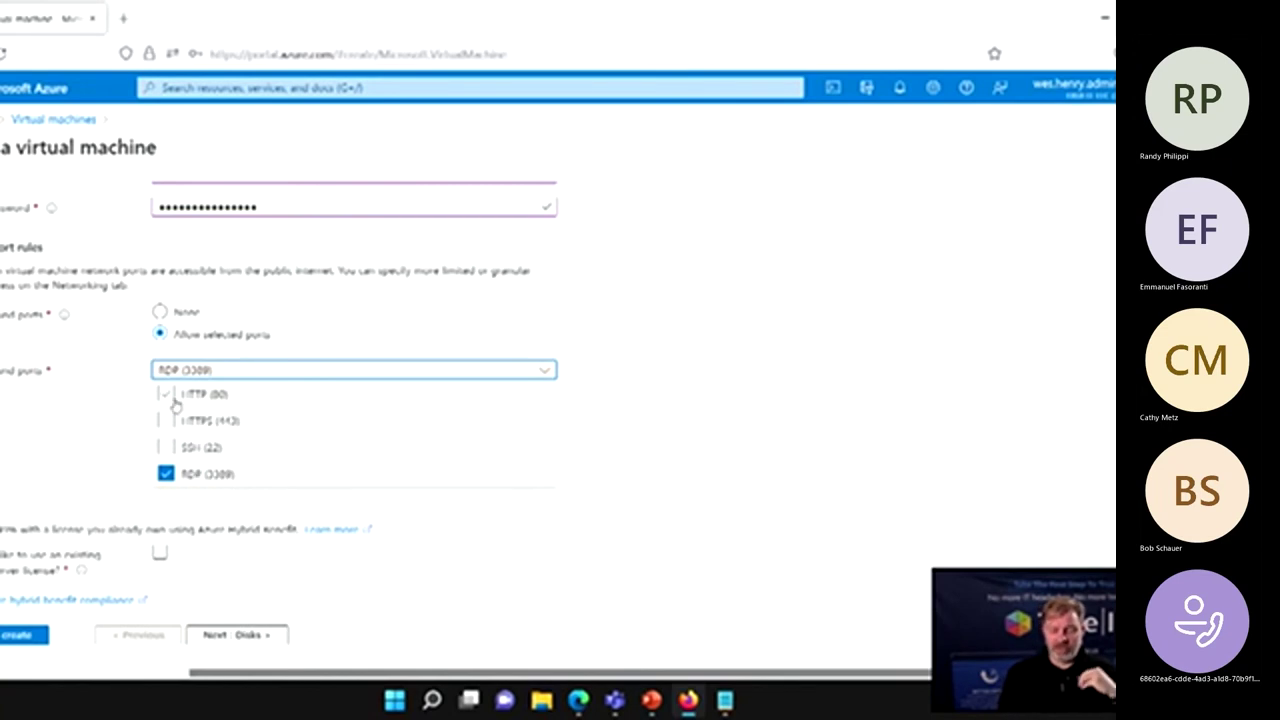
left_click(172, 402)
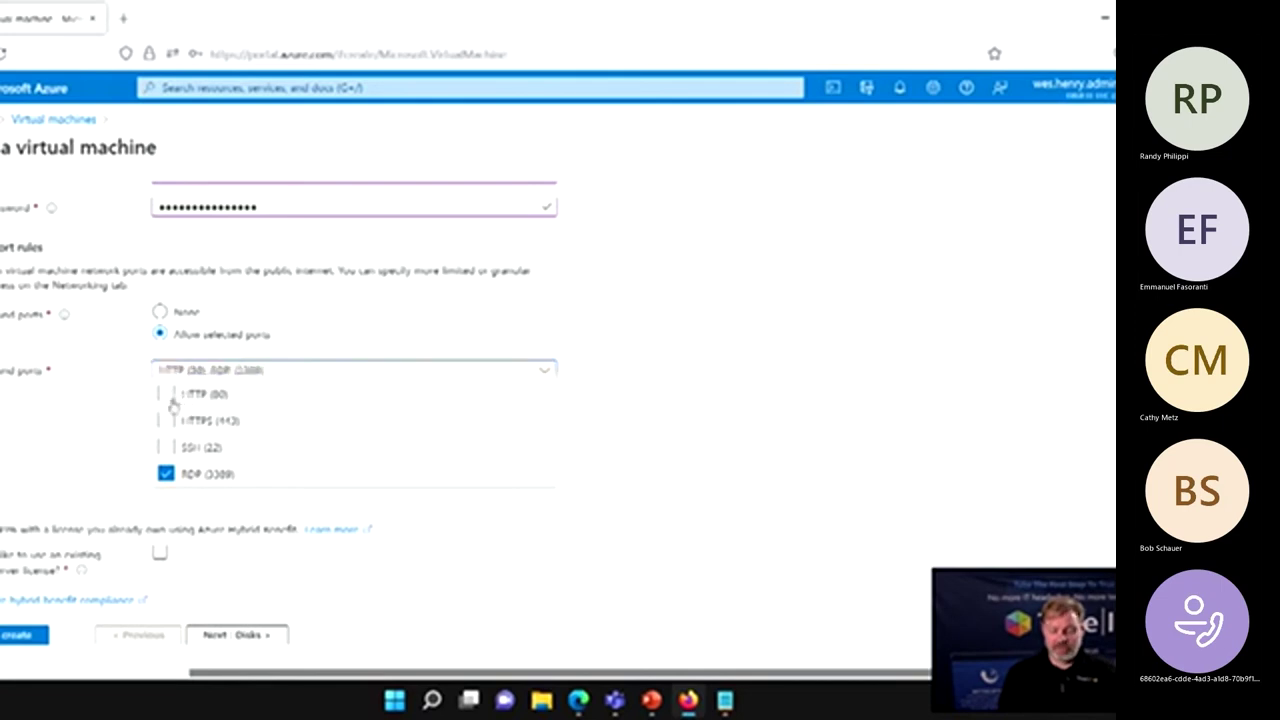
left_click(687, 462)
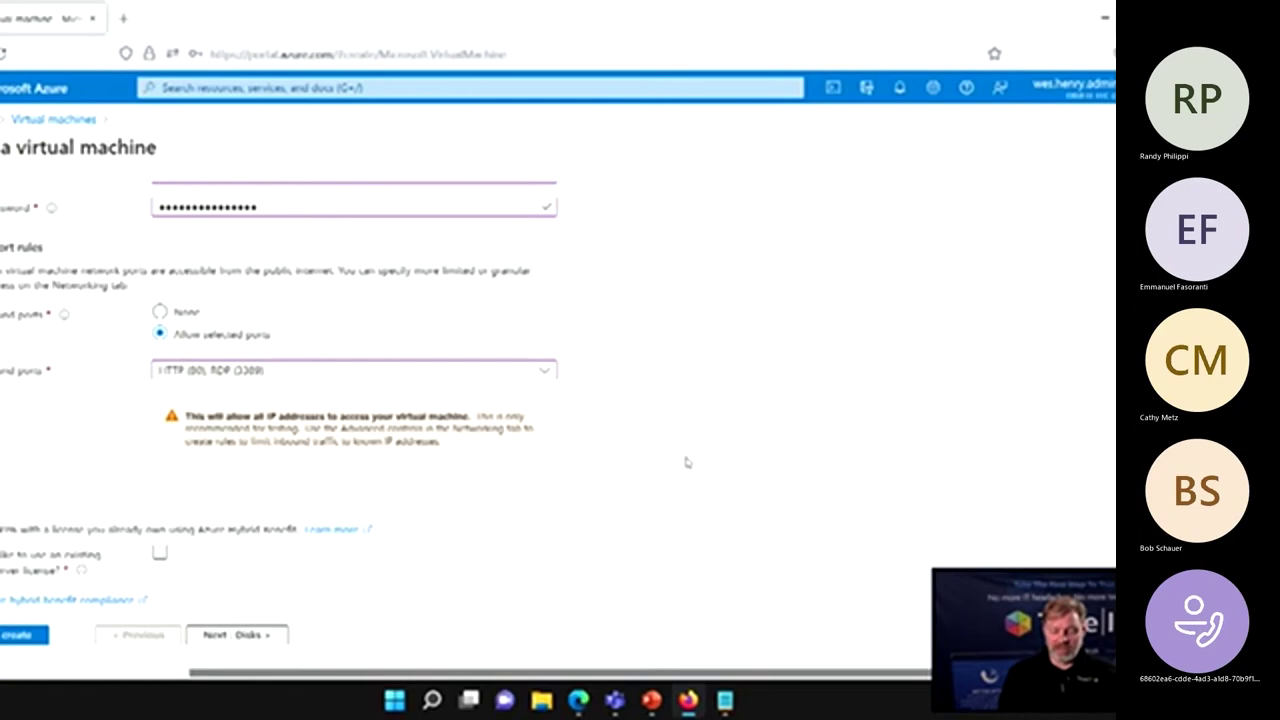
scroll(620, 494, "down", 1)
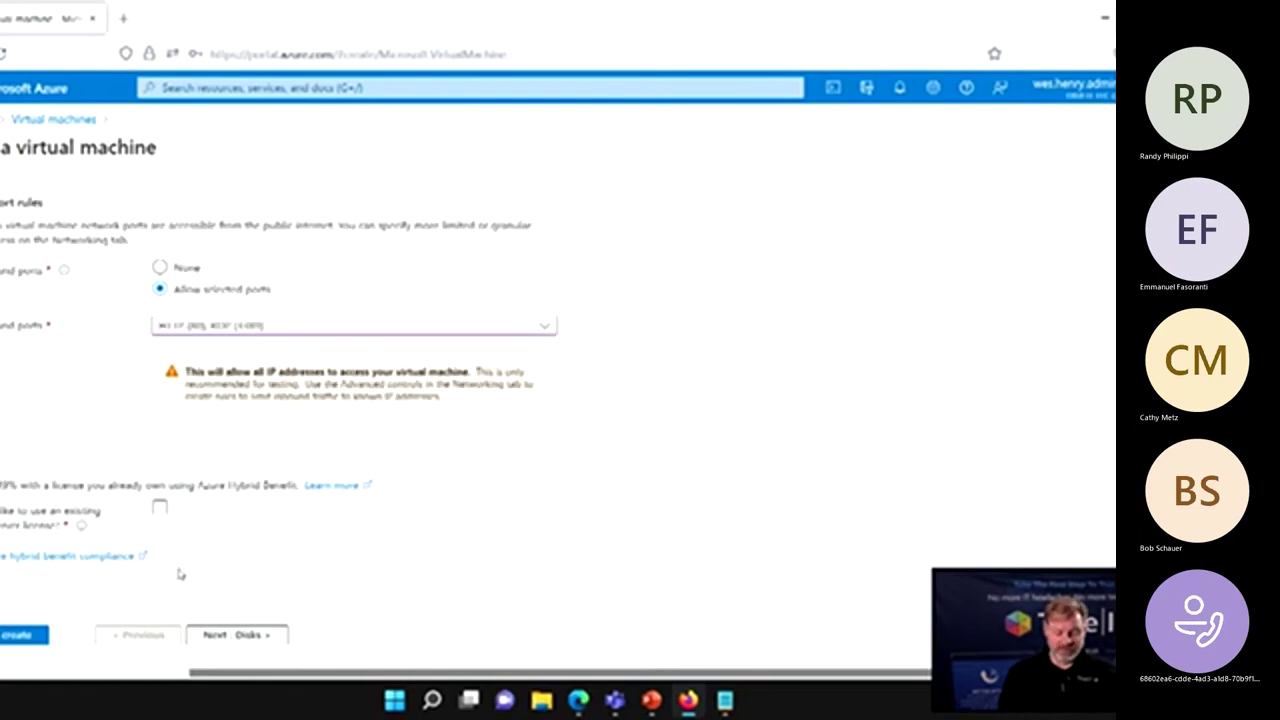
left_click(23, 638)
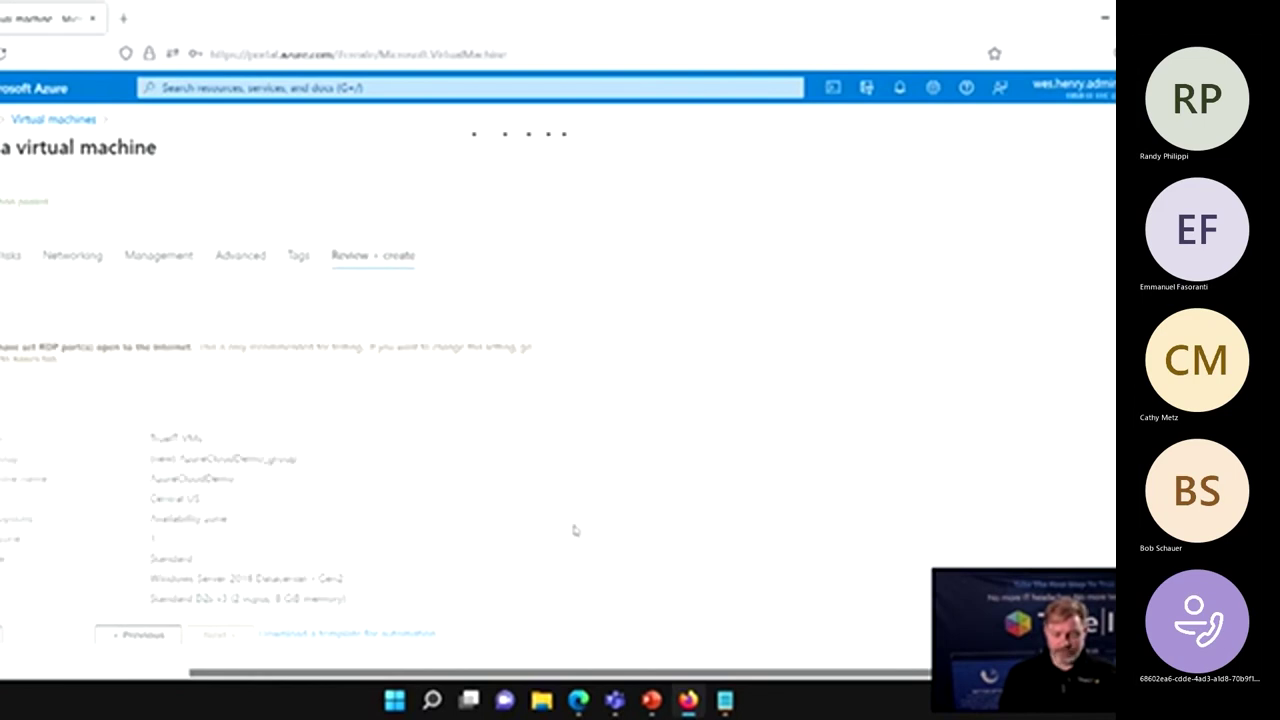
Step: Scroll through the validated summary and submit the AzureCloudDemo VM for creation
scroll(575, 530, "down", 5)
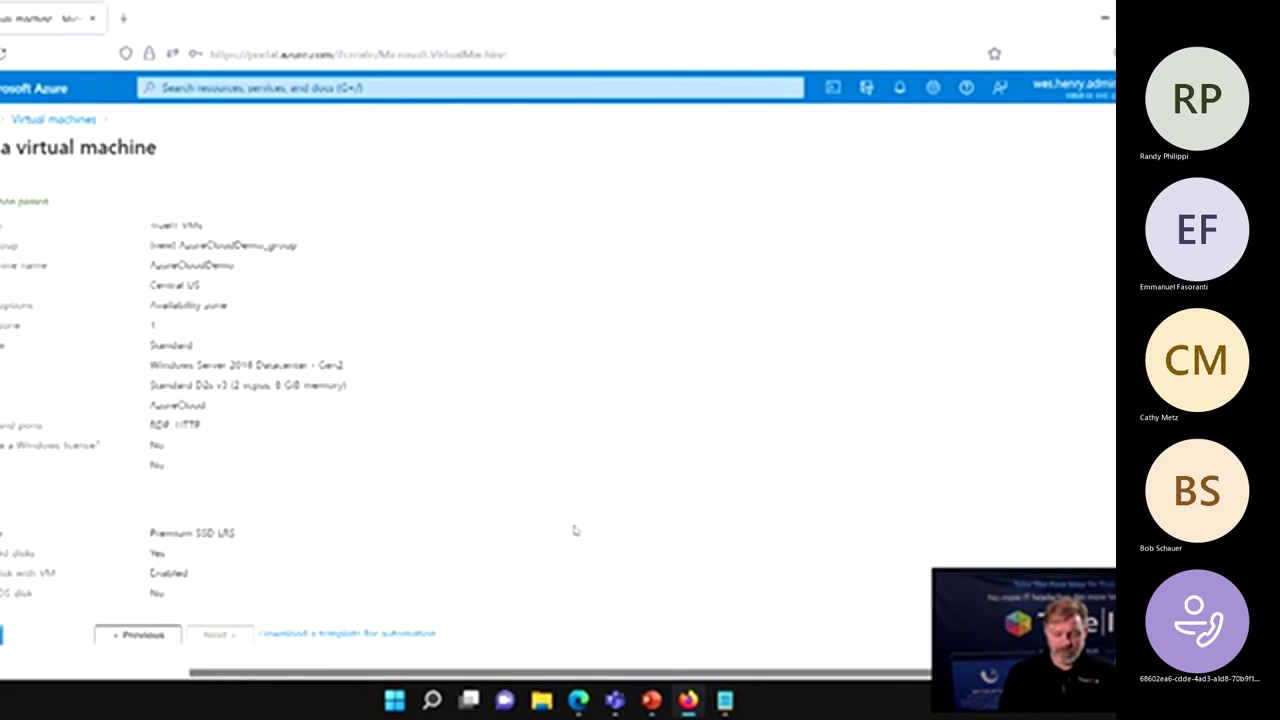
scroll(575, 530, "down", 5)
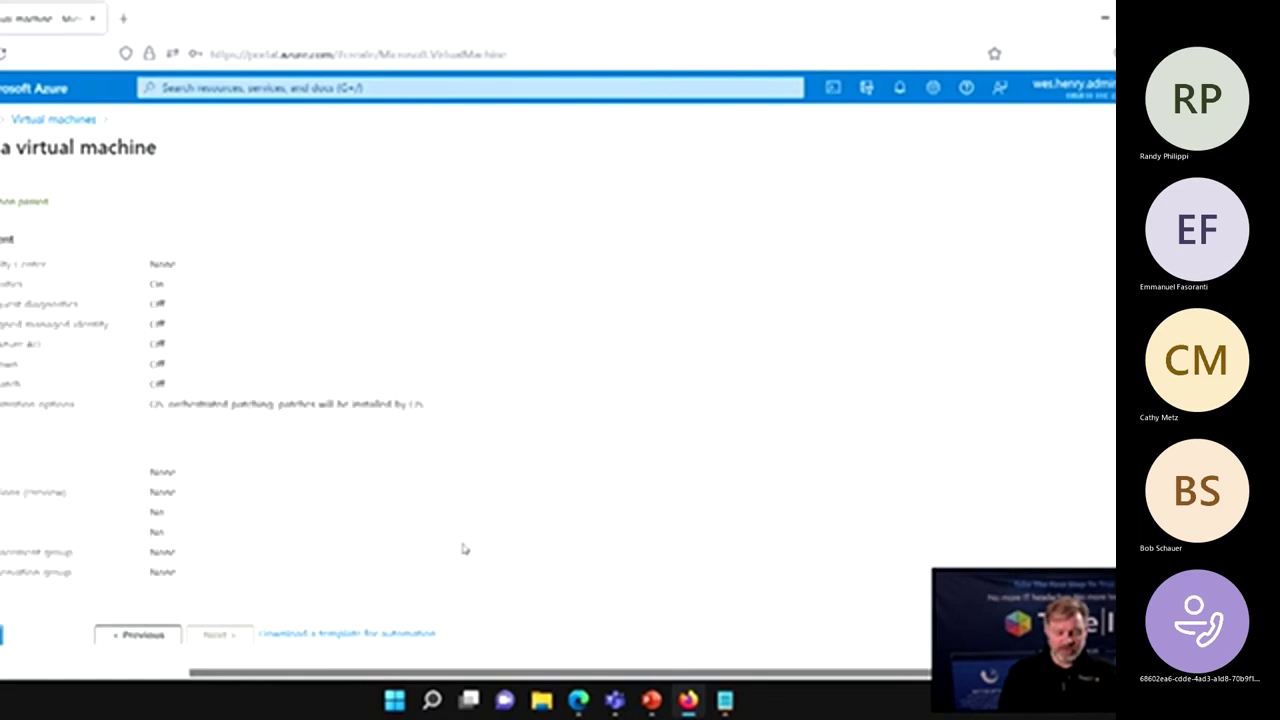
left_click(1, 635)
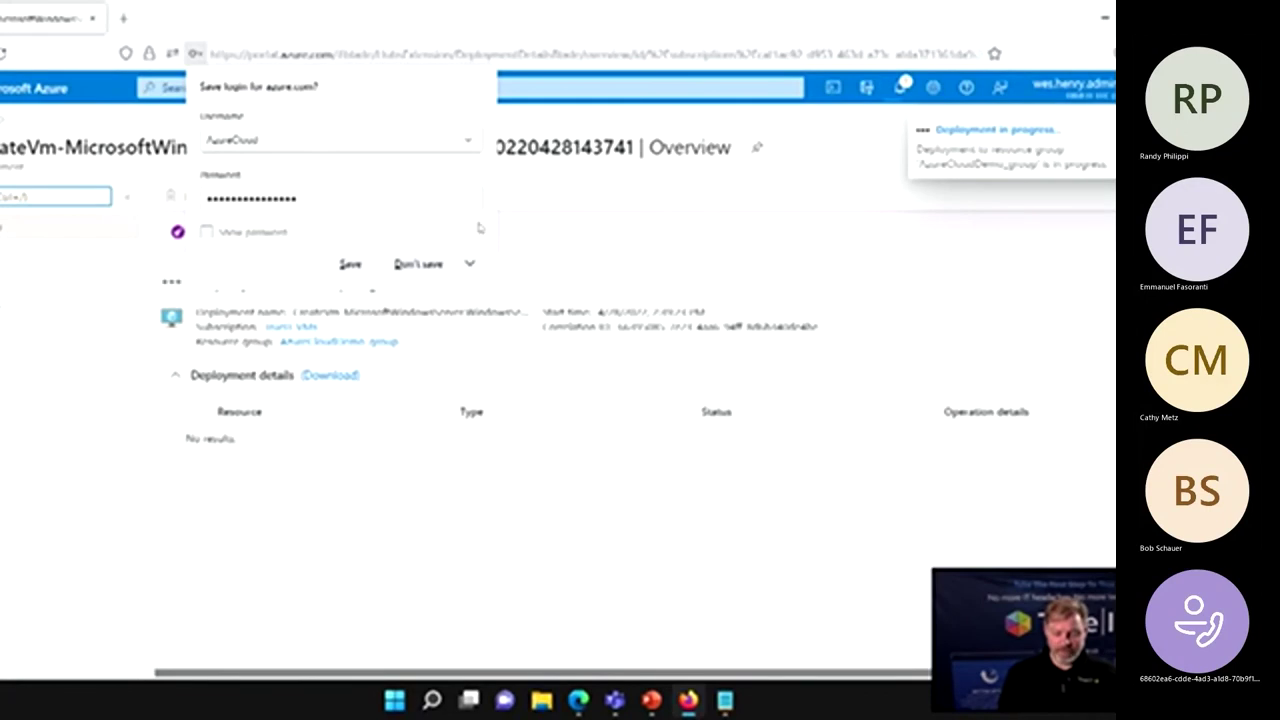
Step: Decline Firefox's save-login prompt, then open the deployed VM once deployment completes
left_click(538, 293)
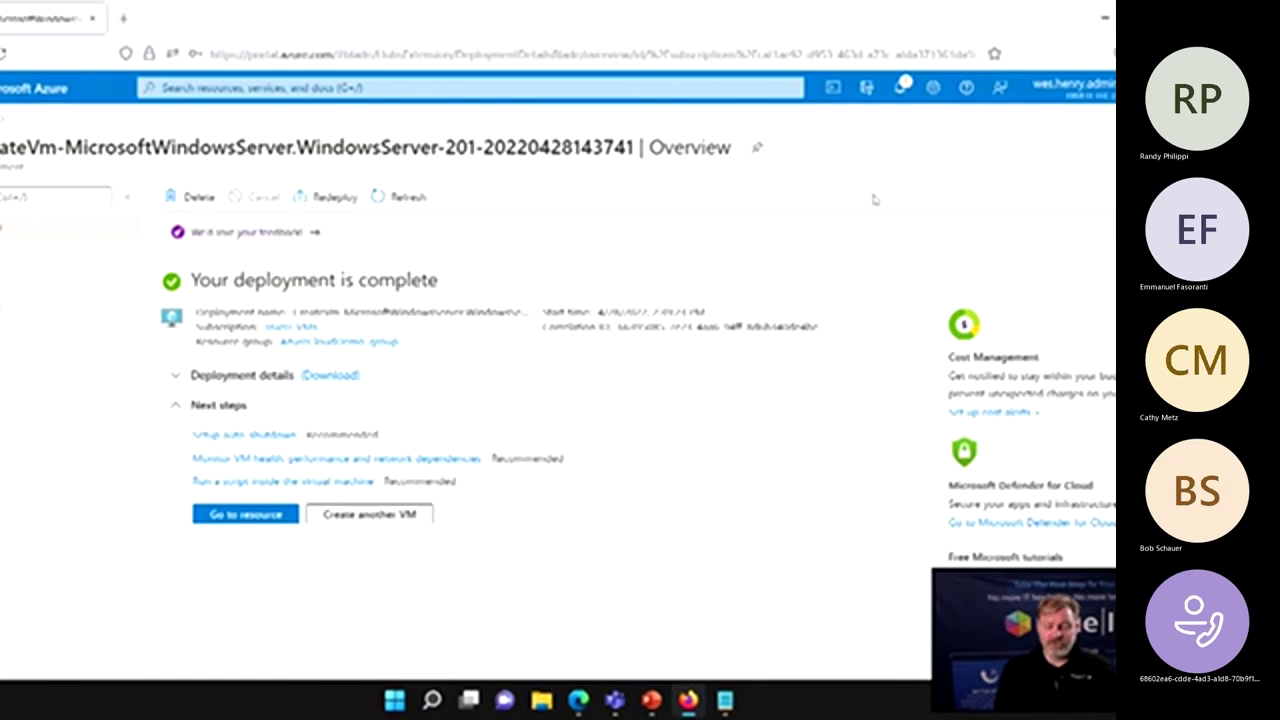
left_click(274, 516)
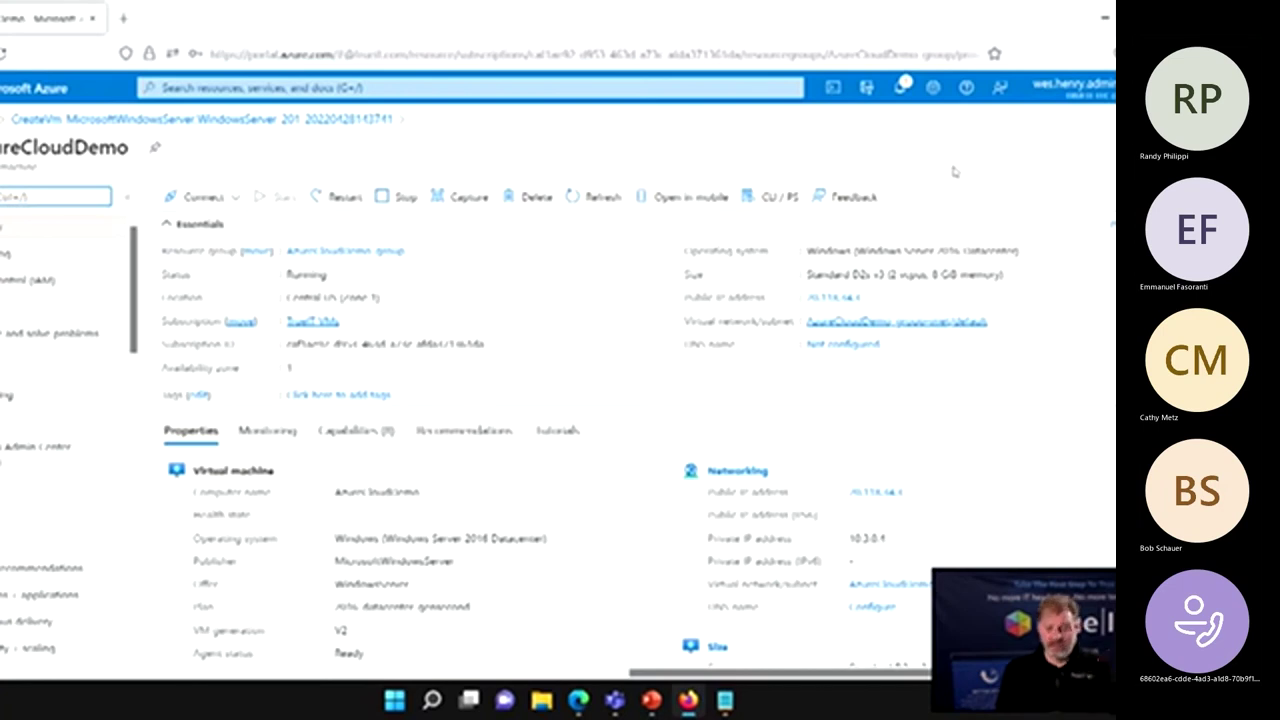
Step: Download the AzureCloudDemo VM's RDP file from its Connect > RDP page
left_click(236, 199)
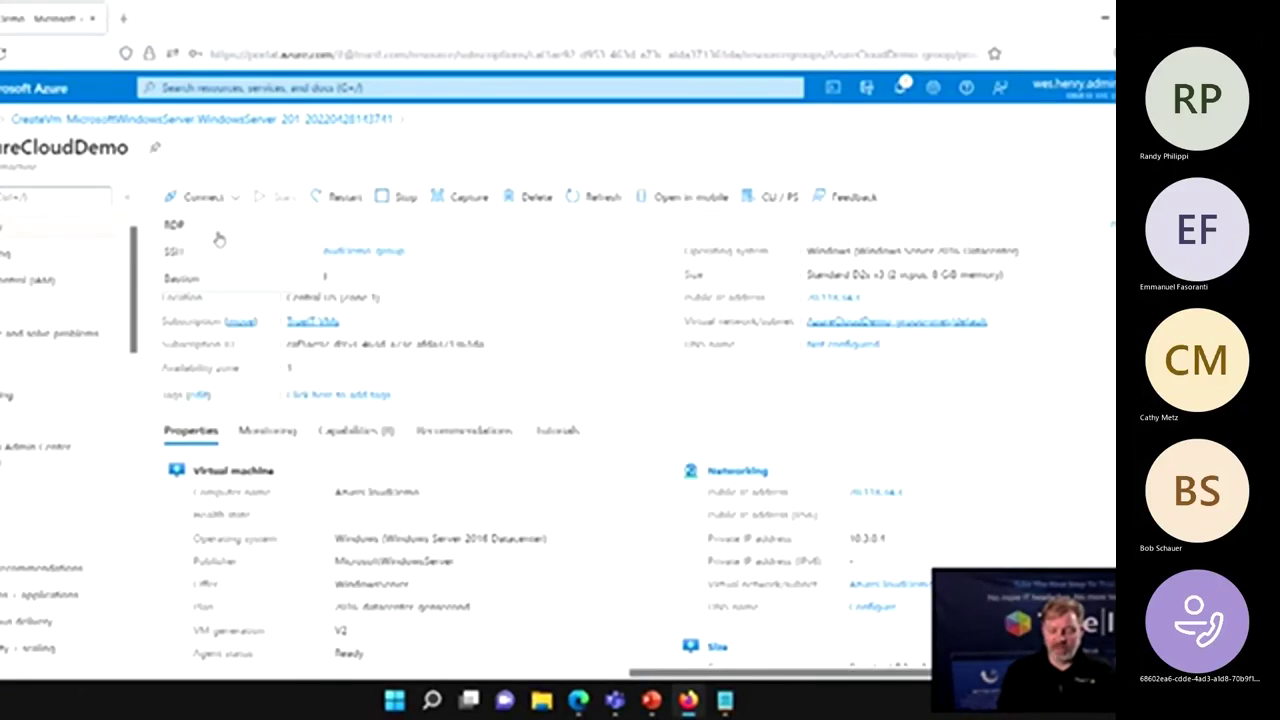
left_click(219, 234)
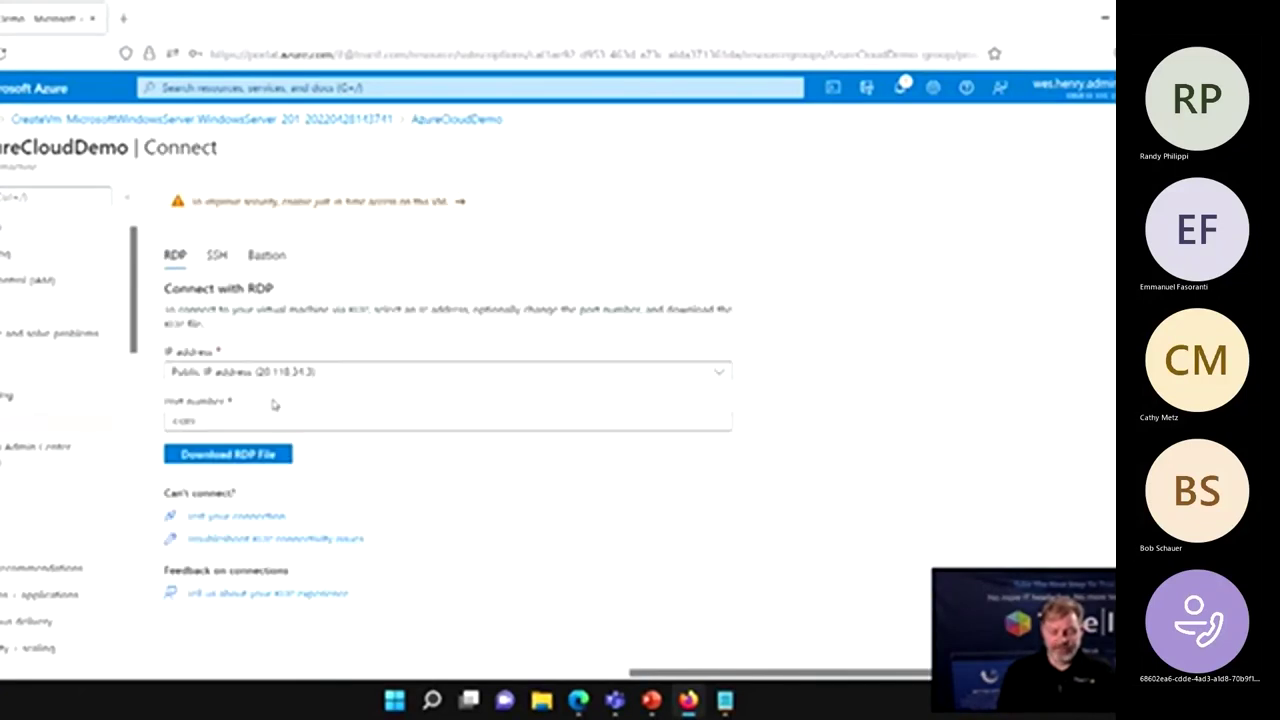
left_click(228, 455)
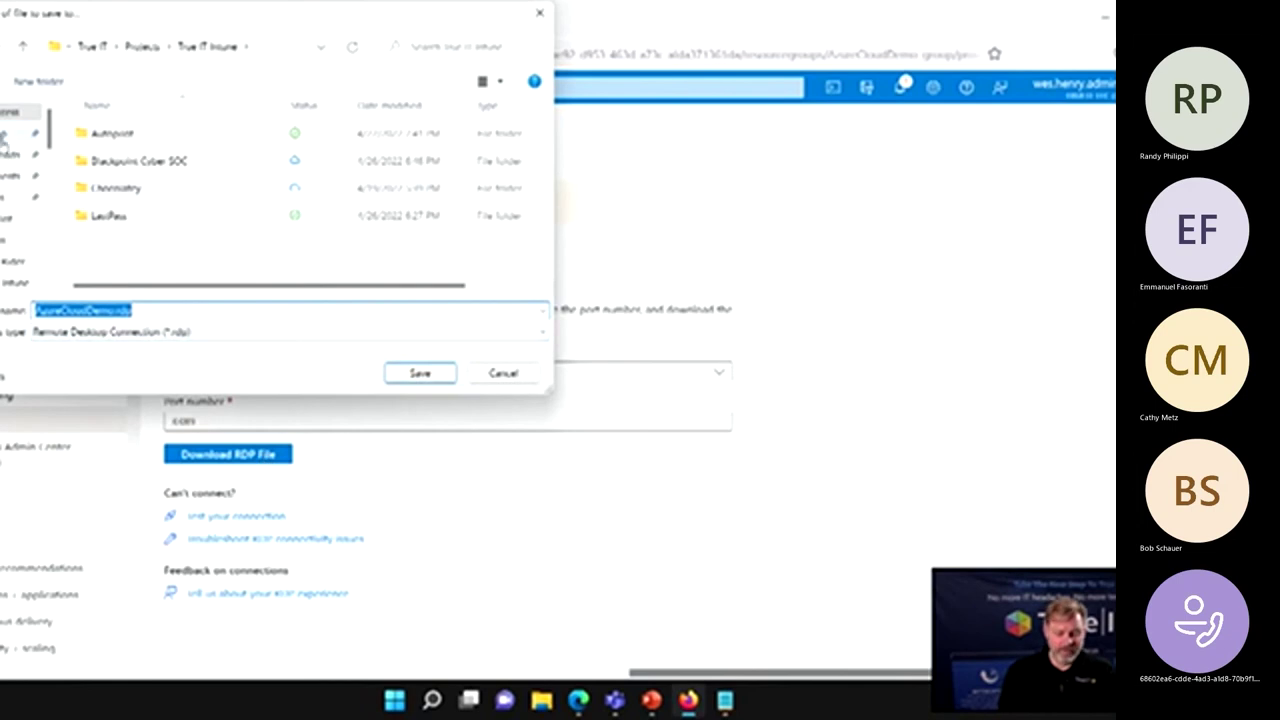
Step: Save AzureCloudDemo.rdp to the Desktop and open it
left_click(10, 148)
left_click(420, 373)
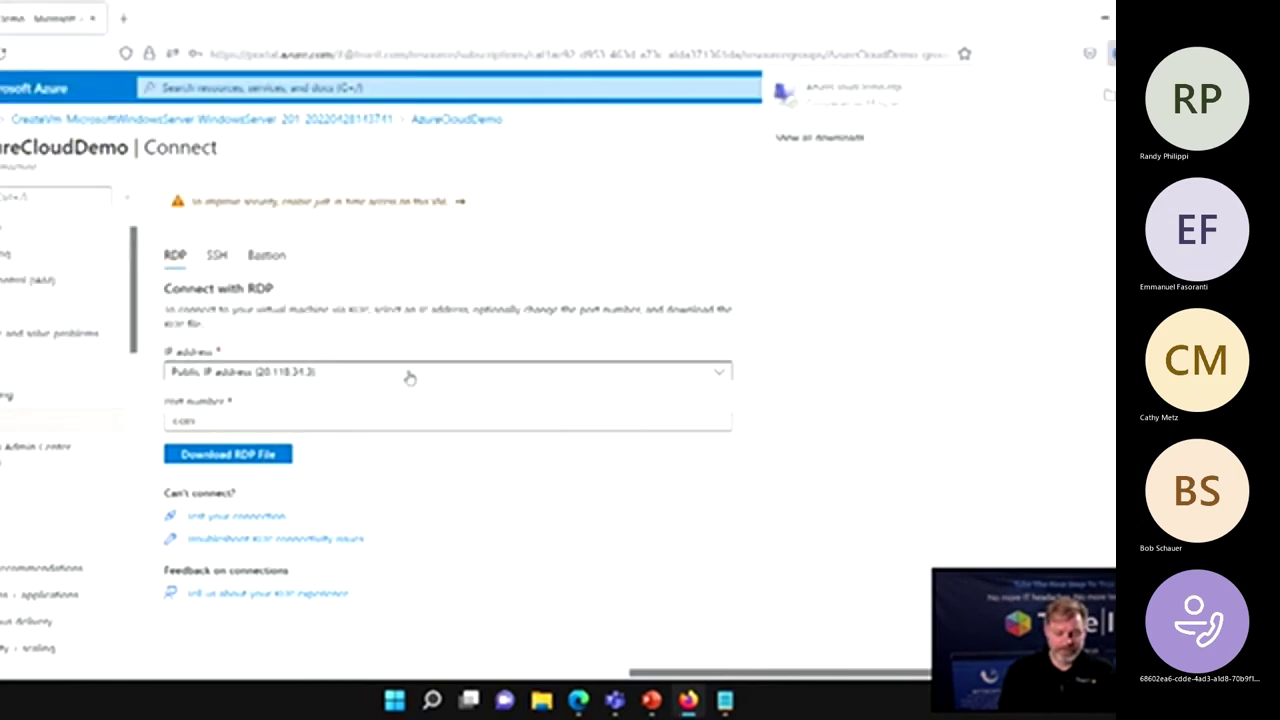
left_click(829, 112)
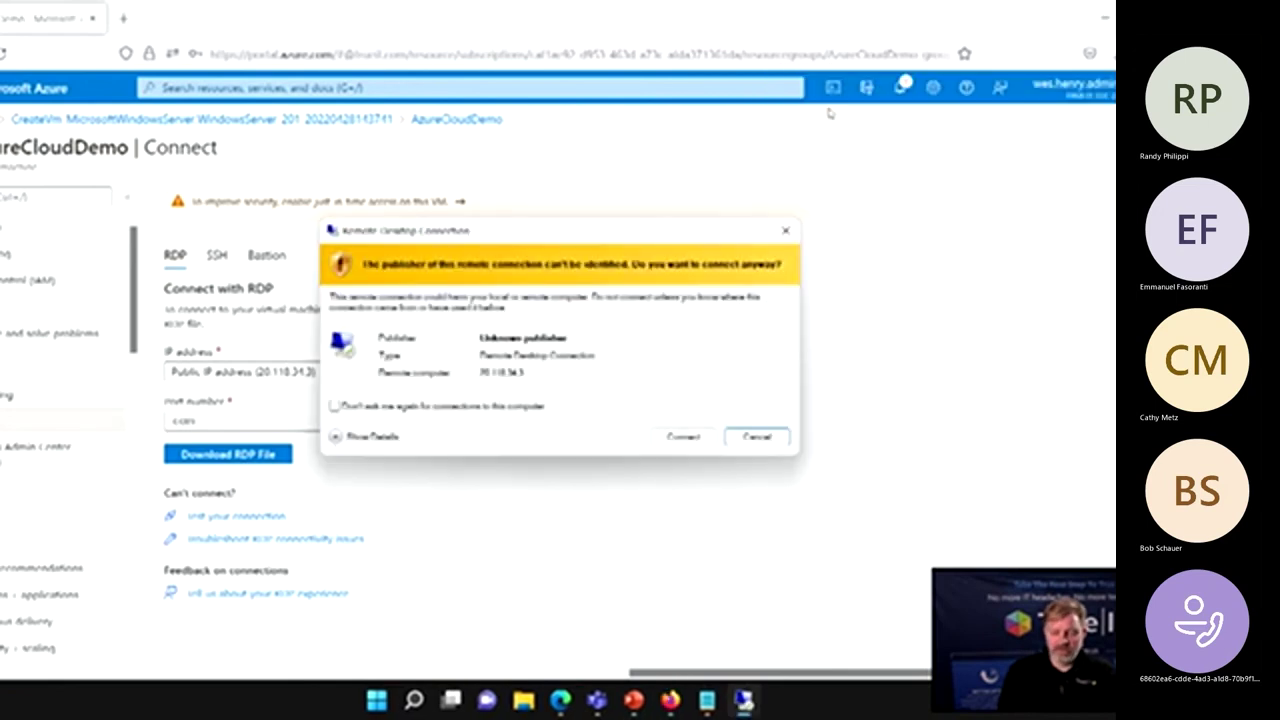
Step: Connect as a different account with the VM administrator's user name and password, accepting the certificate
left_click(686, 437)
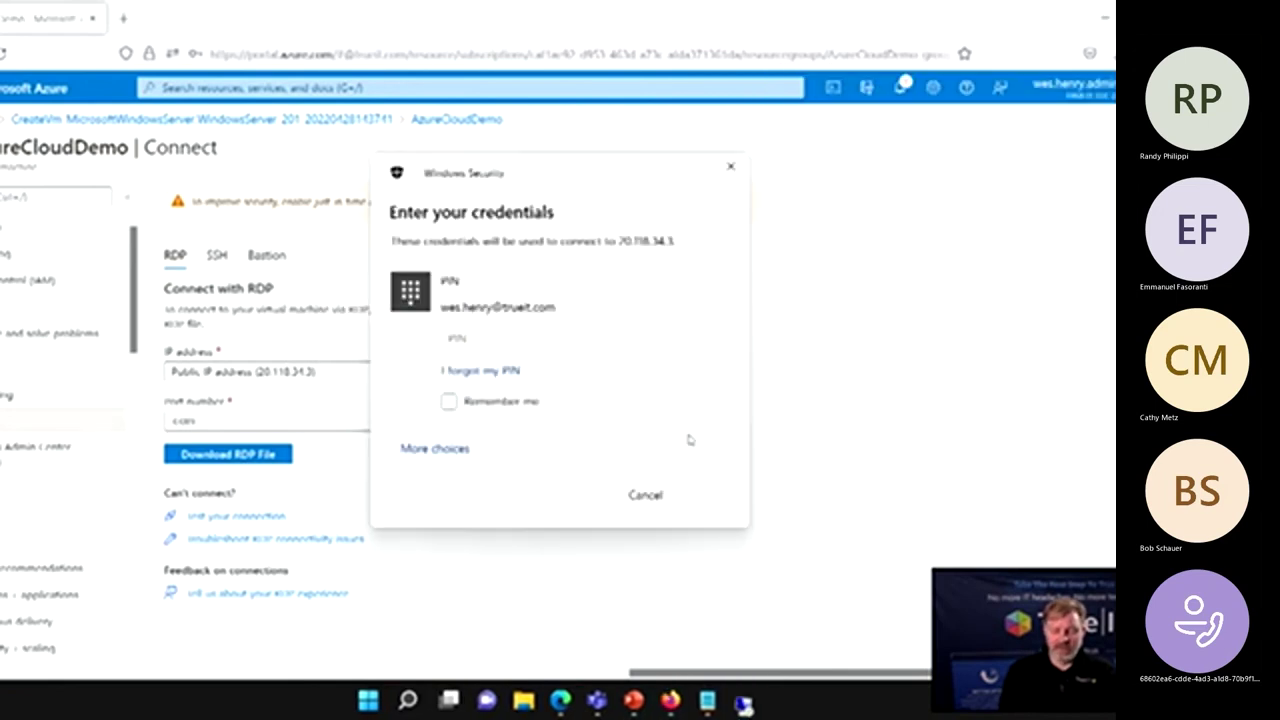
left_click(440, 449)
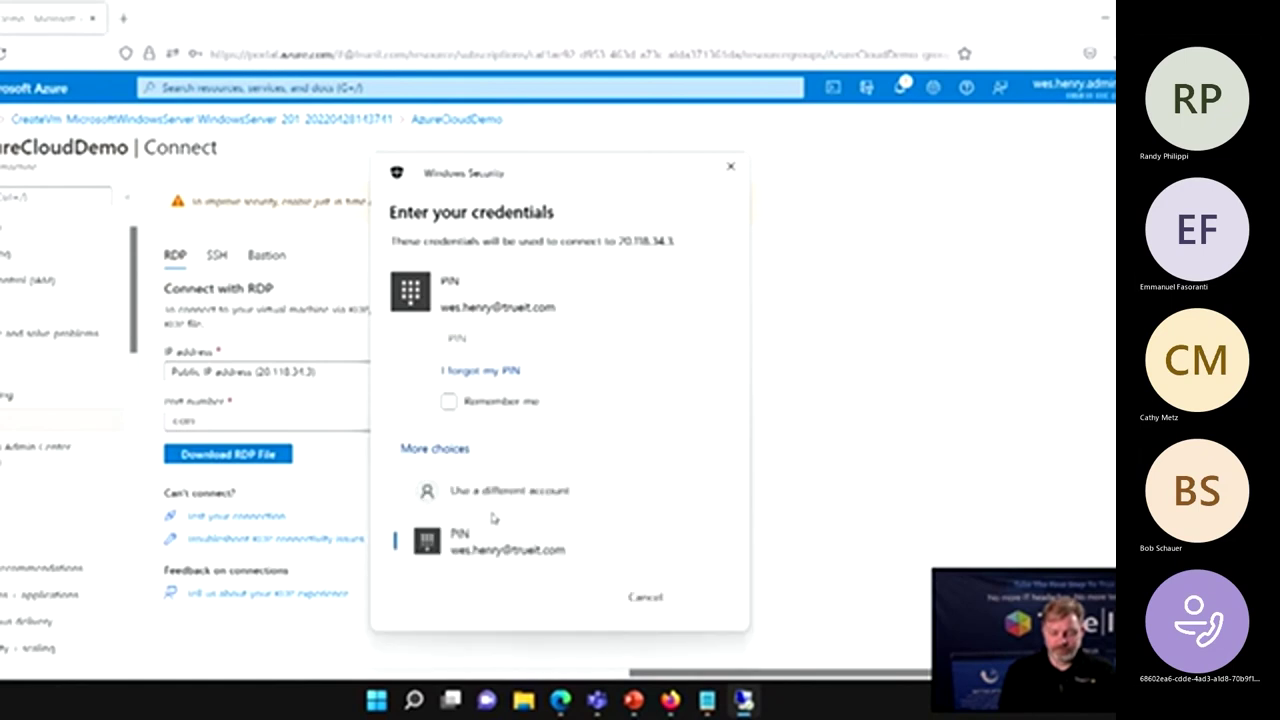
left_click(495, 500)
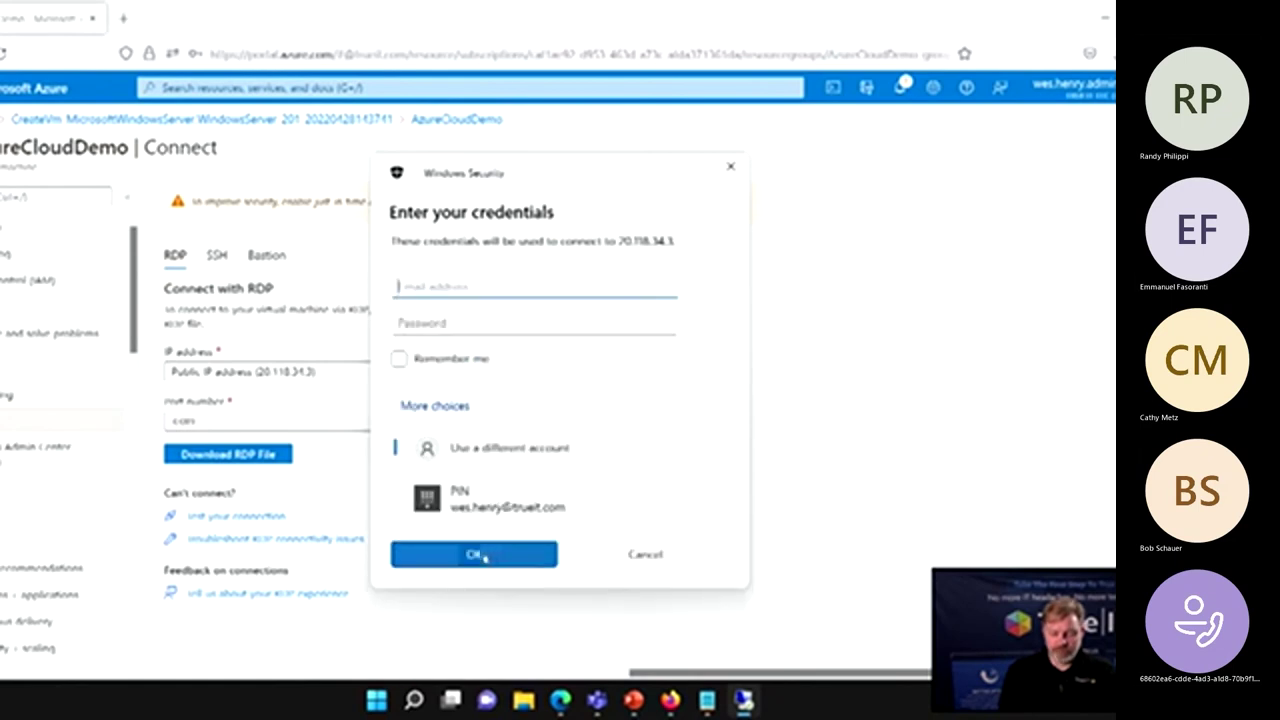
left_click(465, 287)
type("AzureCloud")
key("Tab")
type("***************")
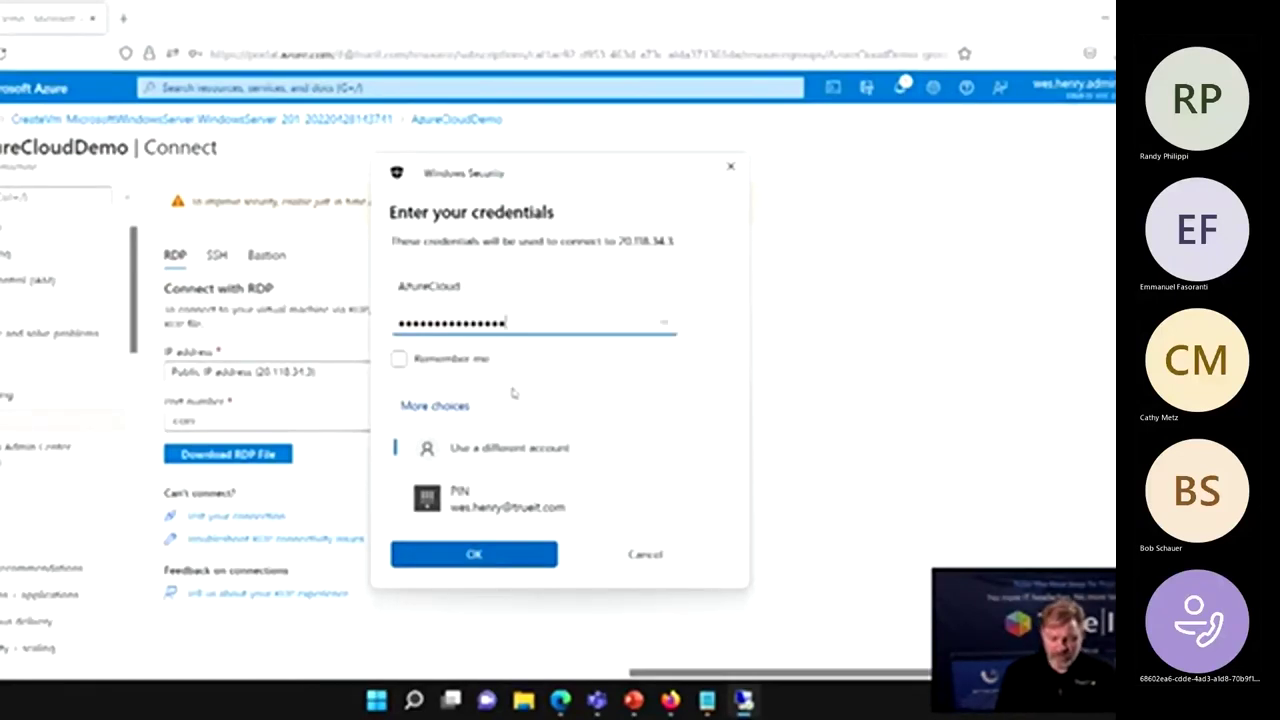
left_click(478, 553)
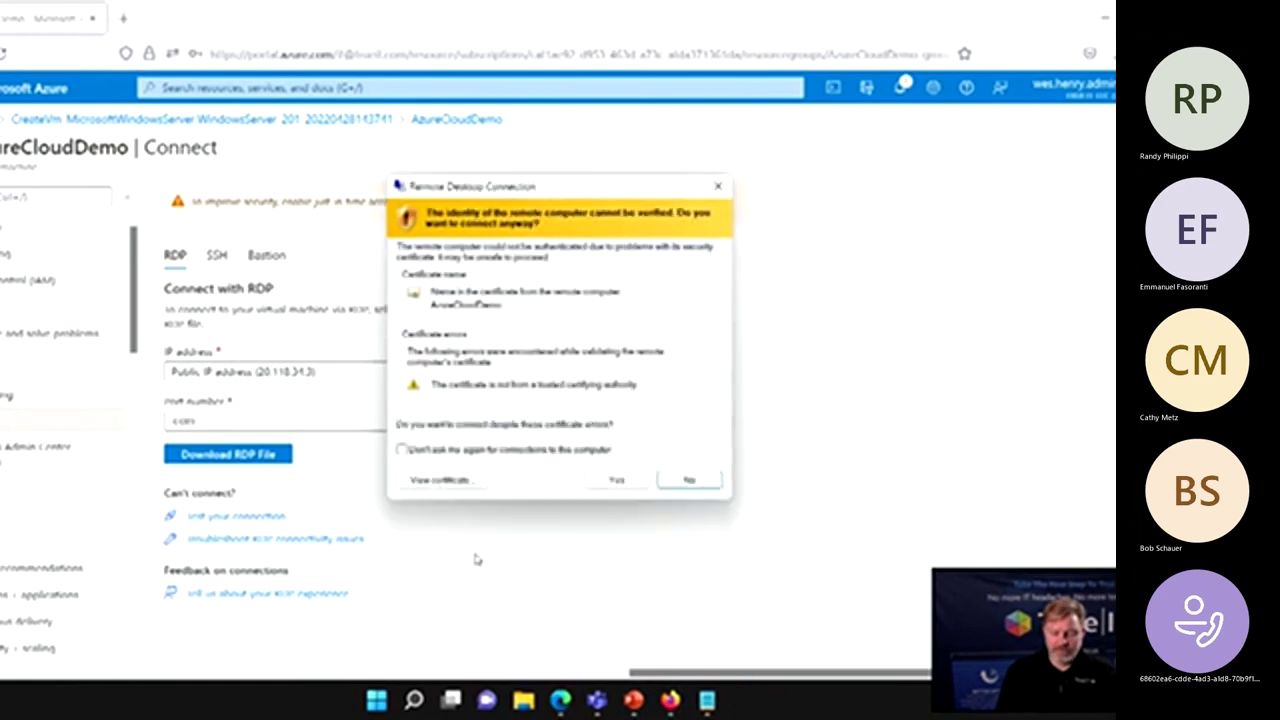
left_click(616, 478)
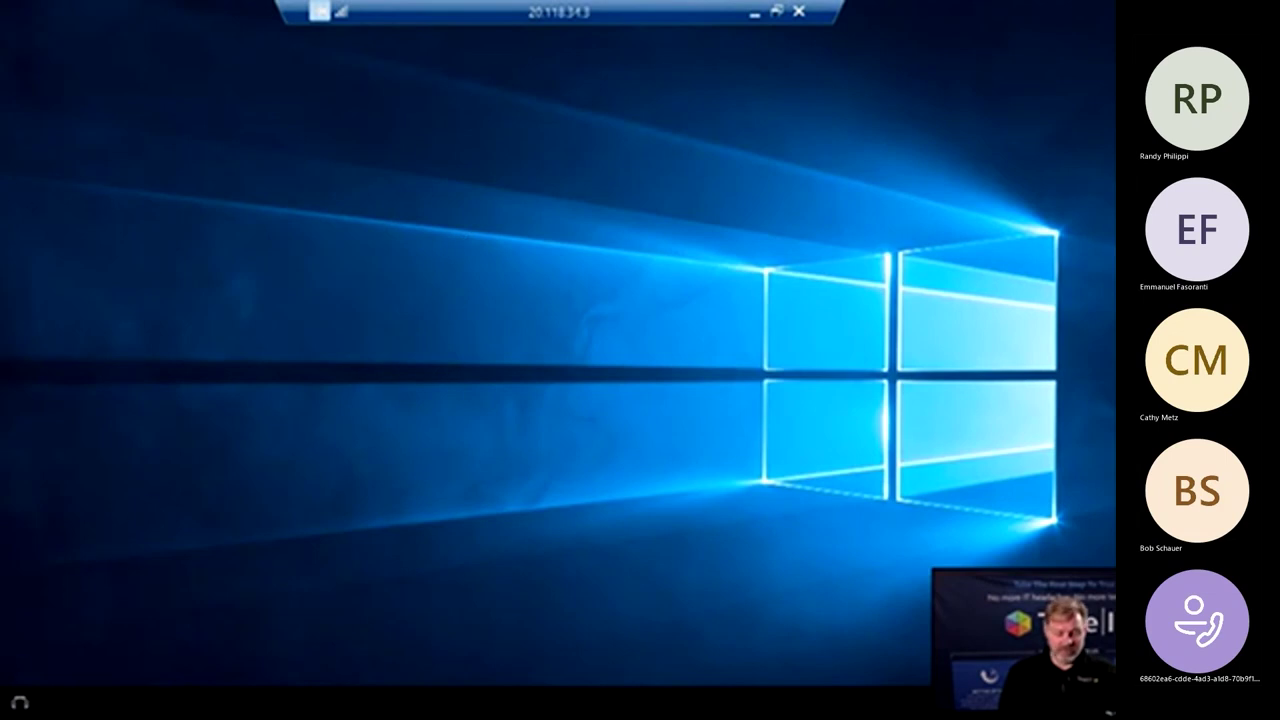
Step: Open the server's Start menu and decline network discovery
key("super")
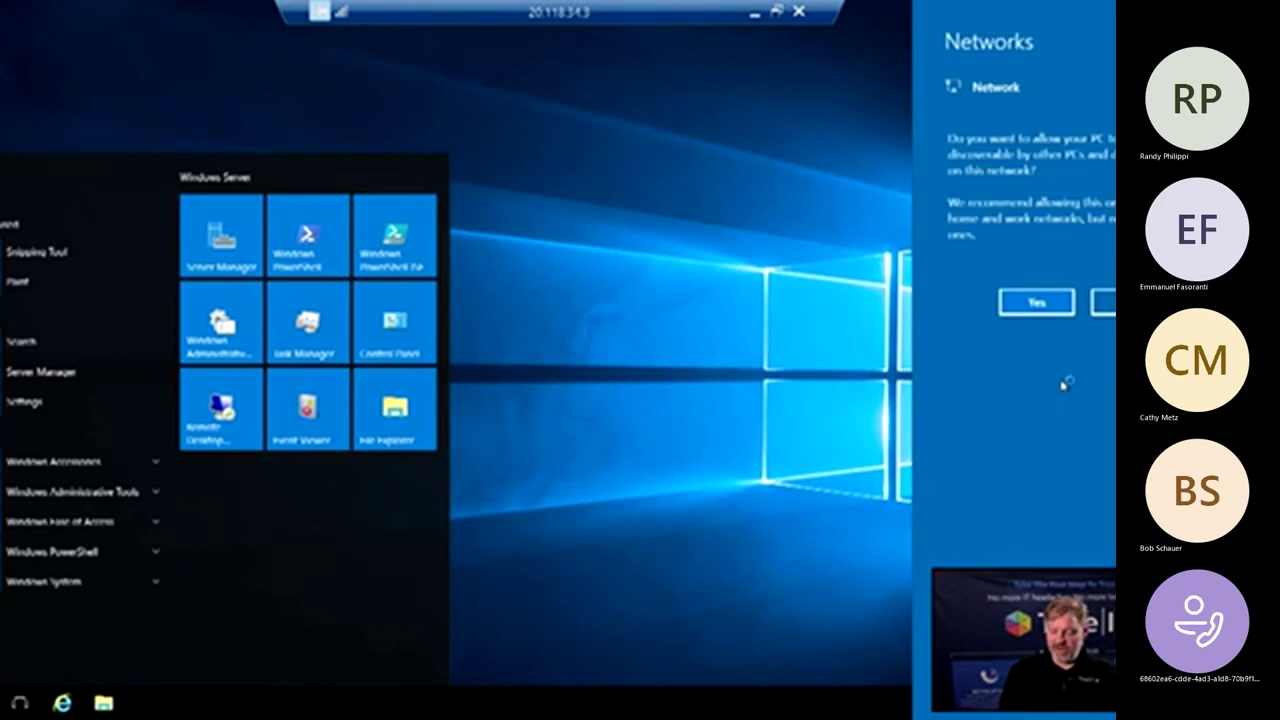
left_click(1104, 303)
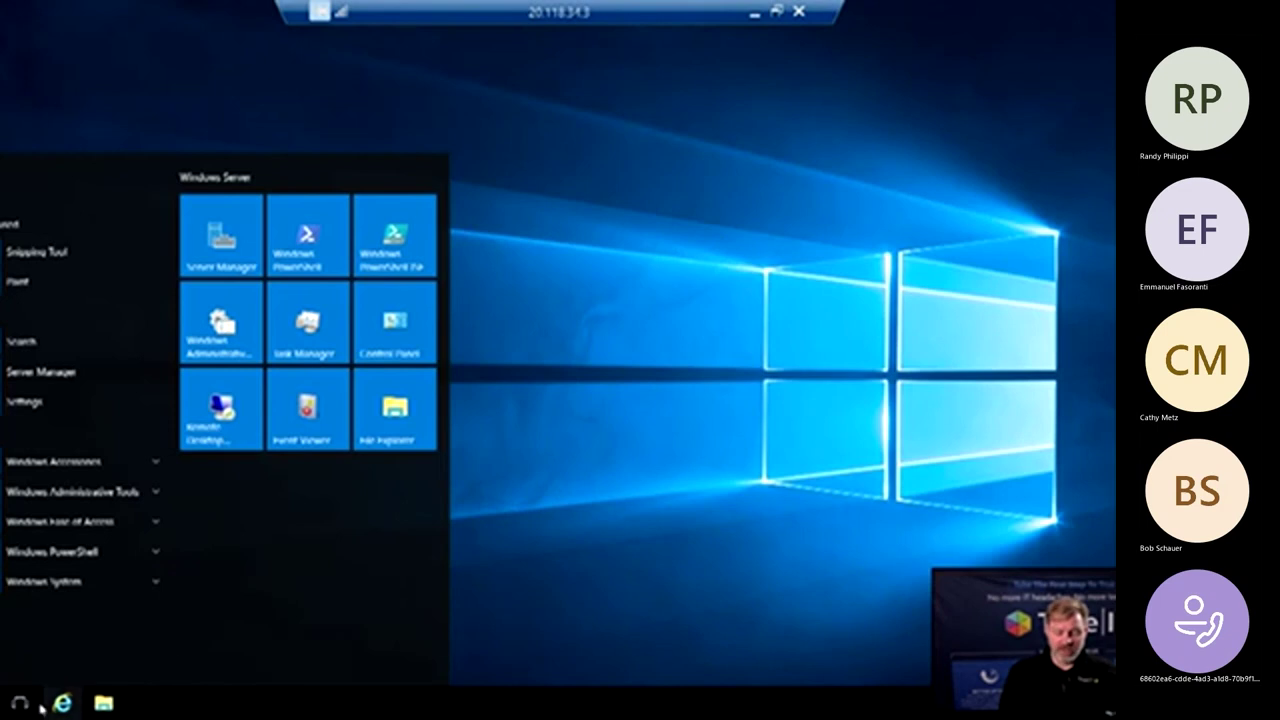
Step: Launch Windows PowerShell ISE from Start and bring its window to the front
left_click(410, 235)
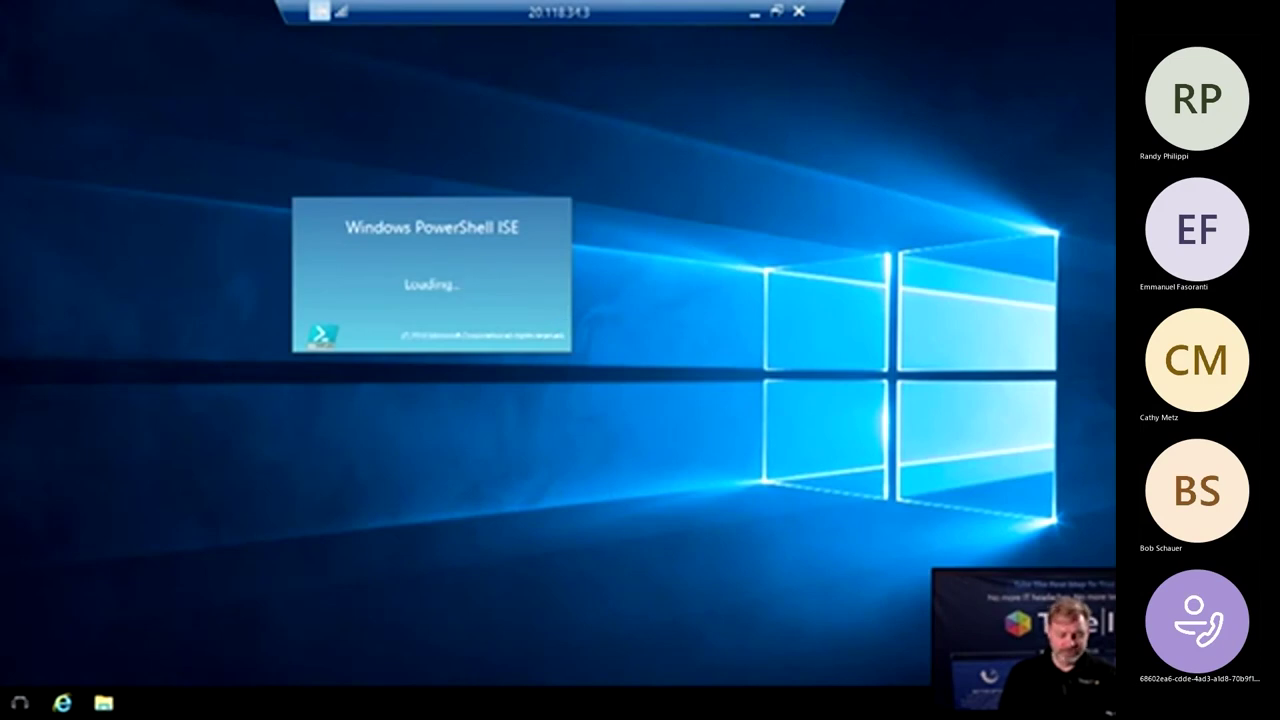
key("super")
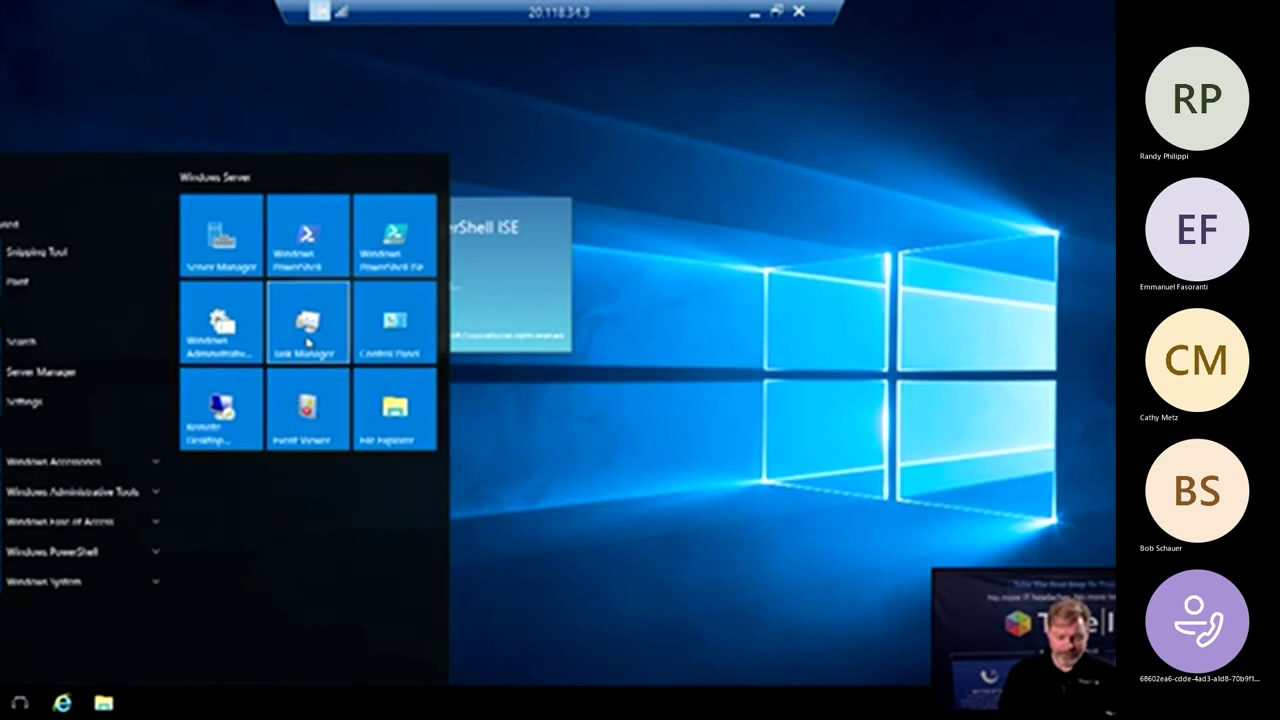
key("Escape")
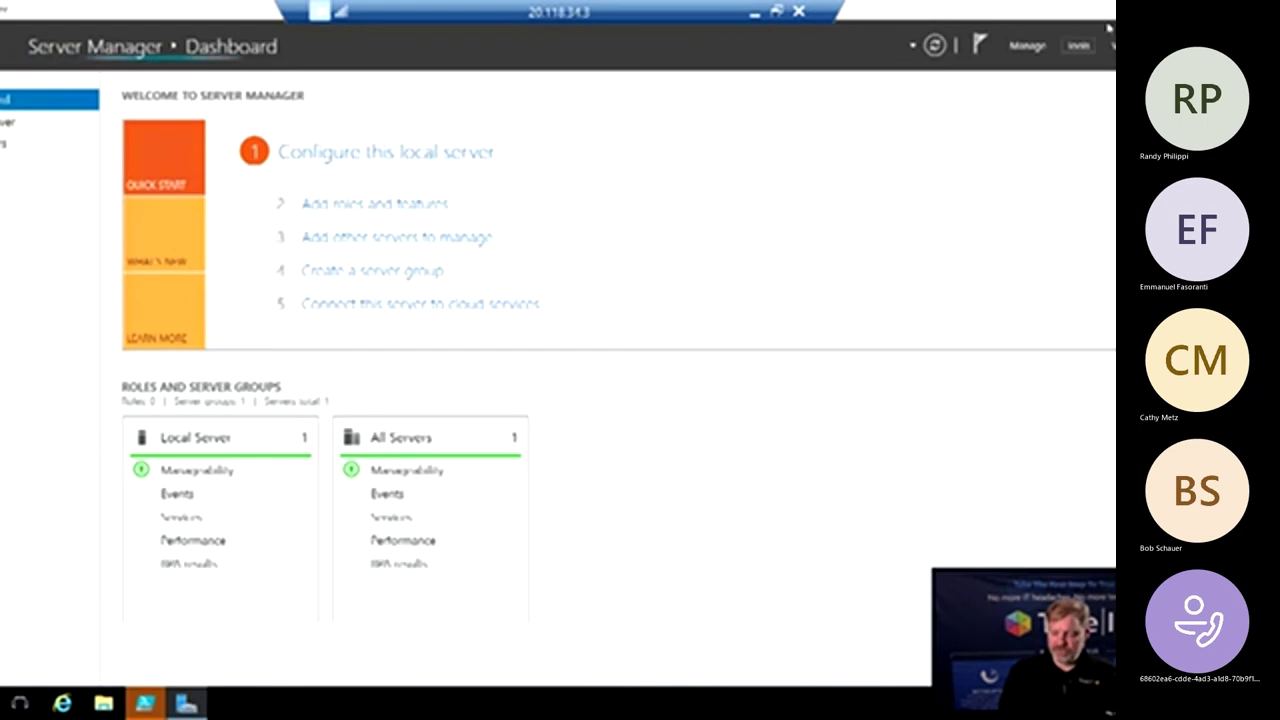
left_click(1098, 10)
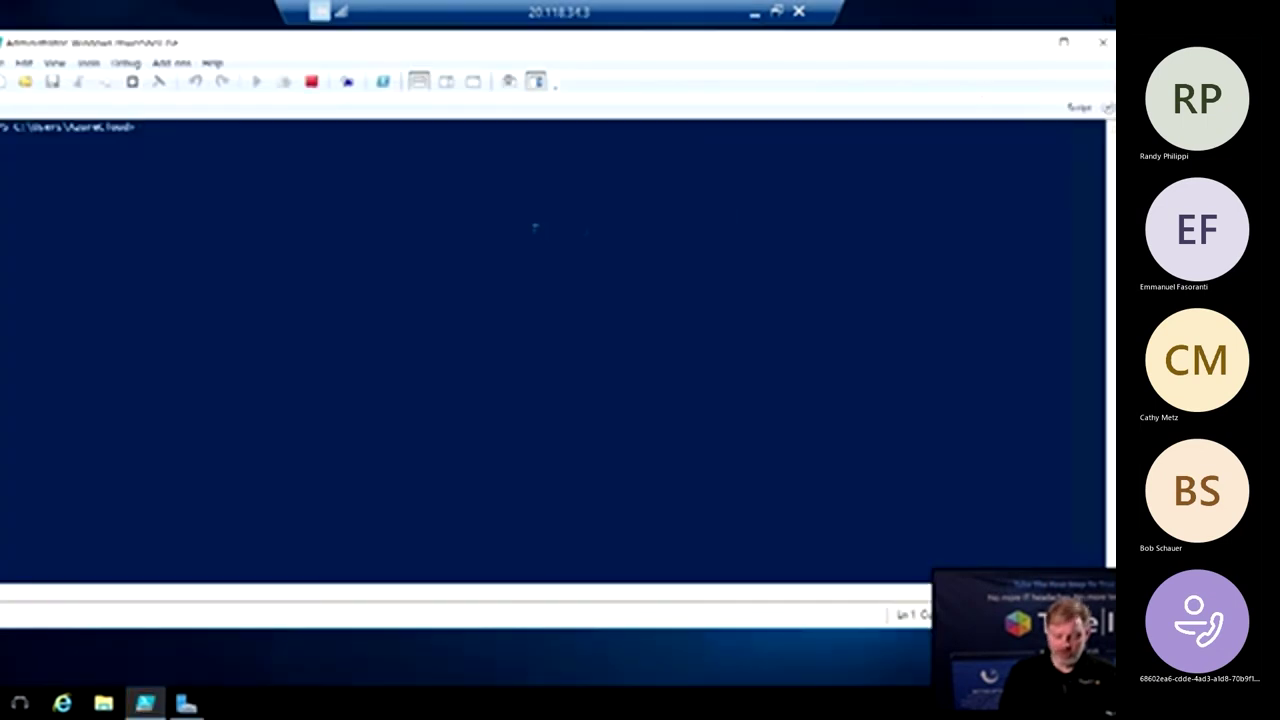
Step: Type Install-WindowsFeature at the prompt and look up that cmdlet in the Commands pane
type("install-")
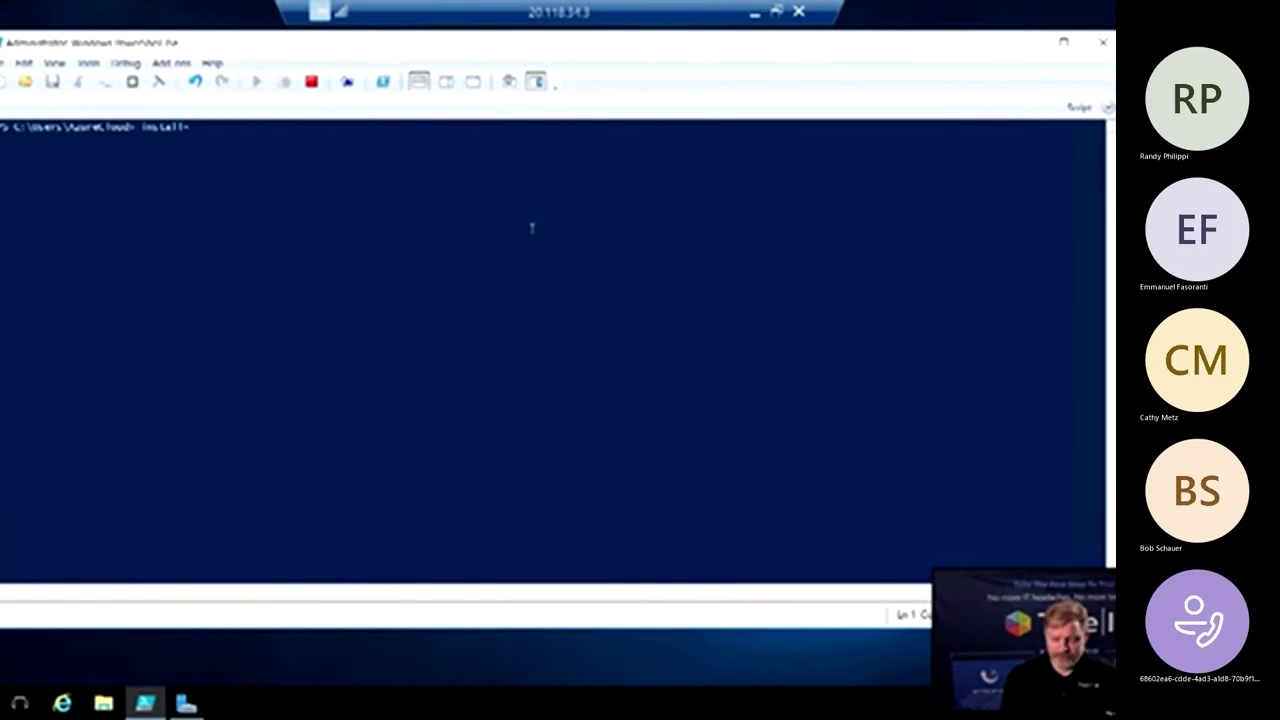
type("Windo")
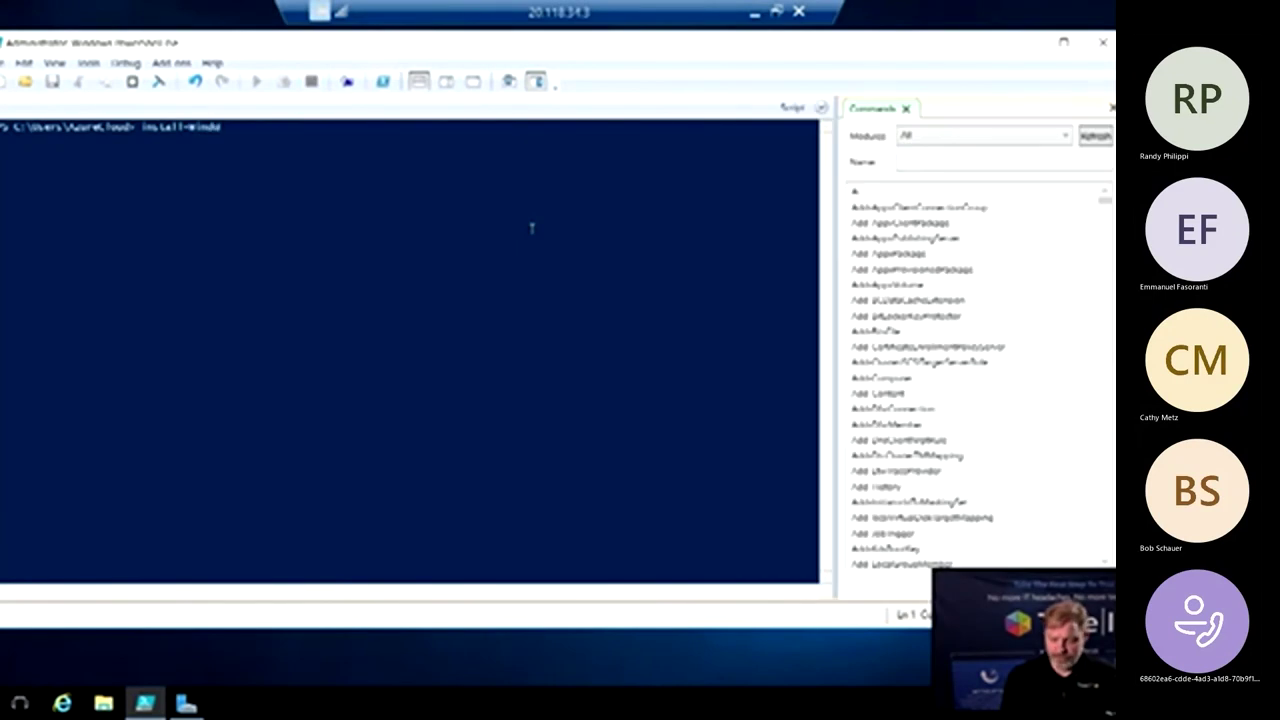
type("ws")
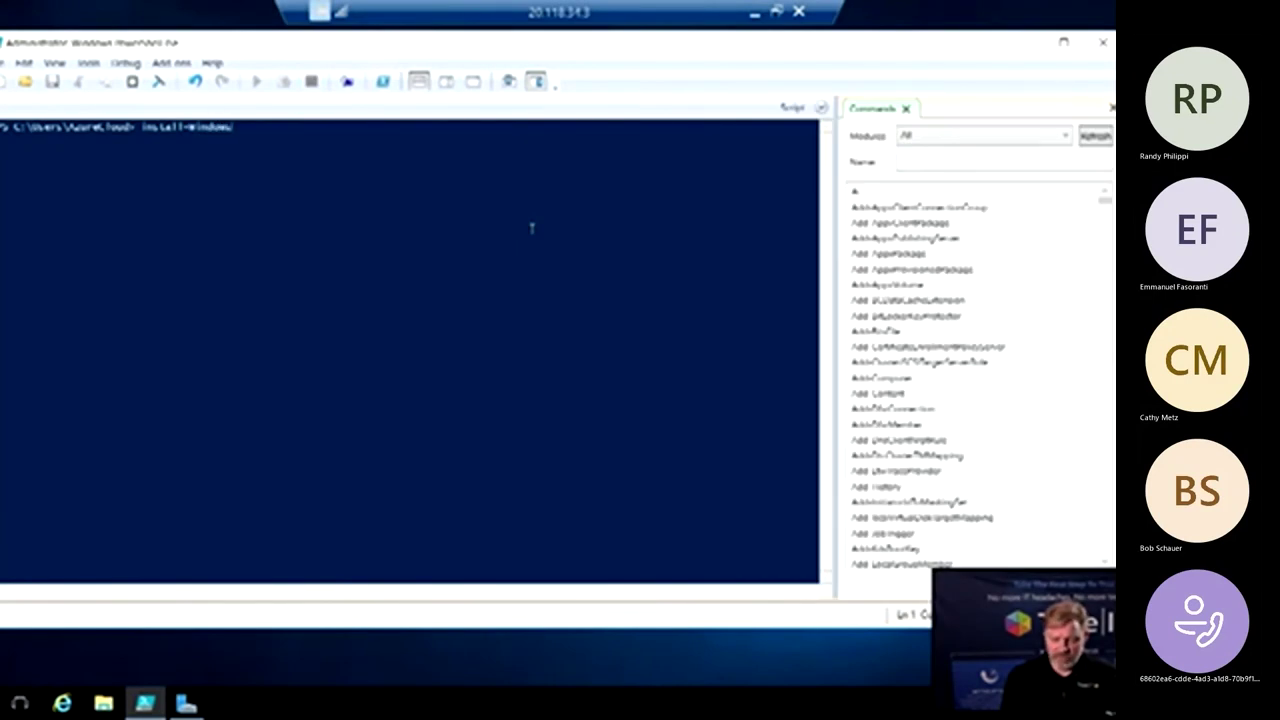
type("Feature")
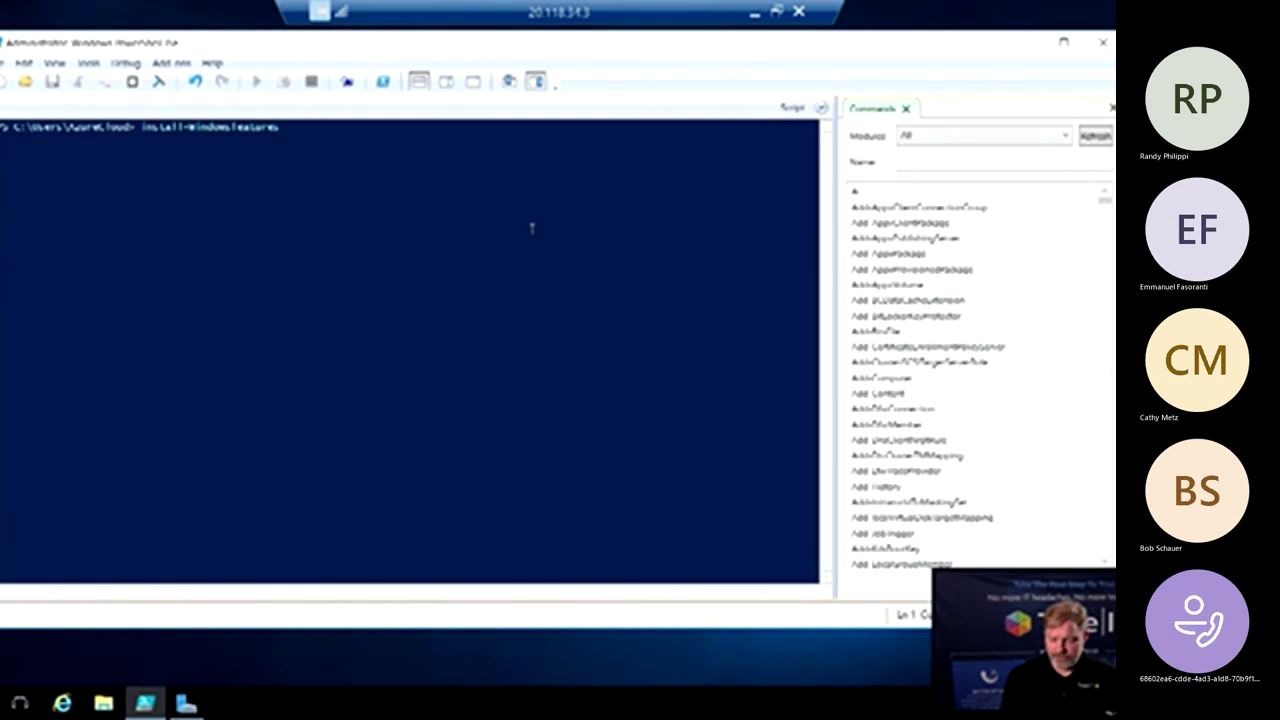
scroll(1107, 472, "down", 15)
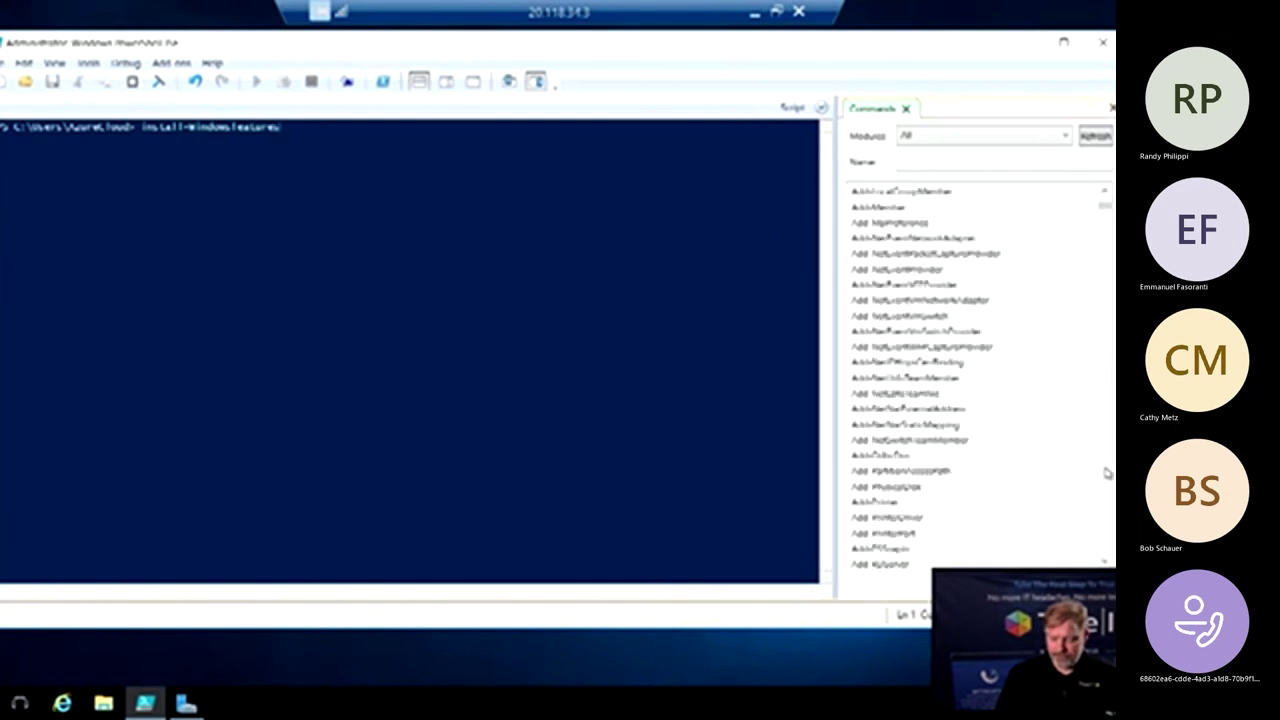
scroll(1107, 472, "down", 15)
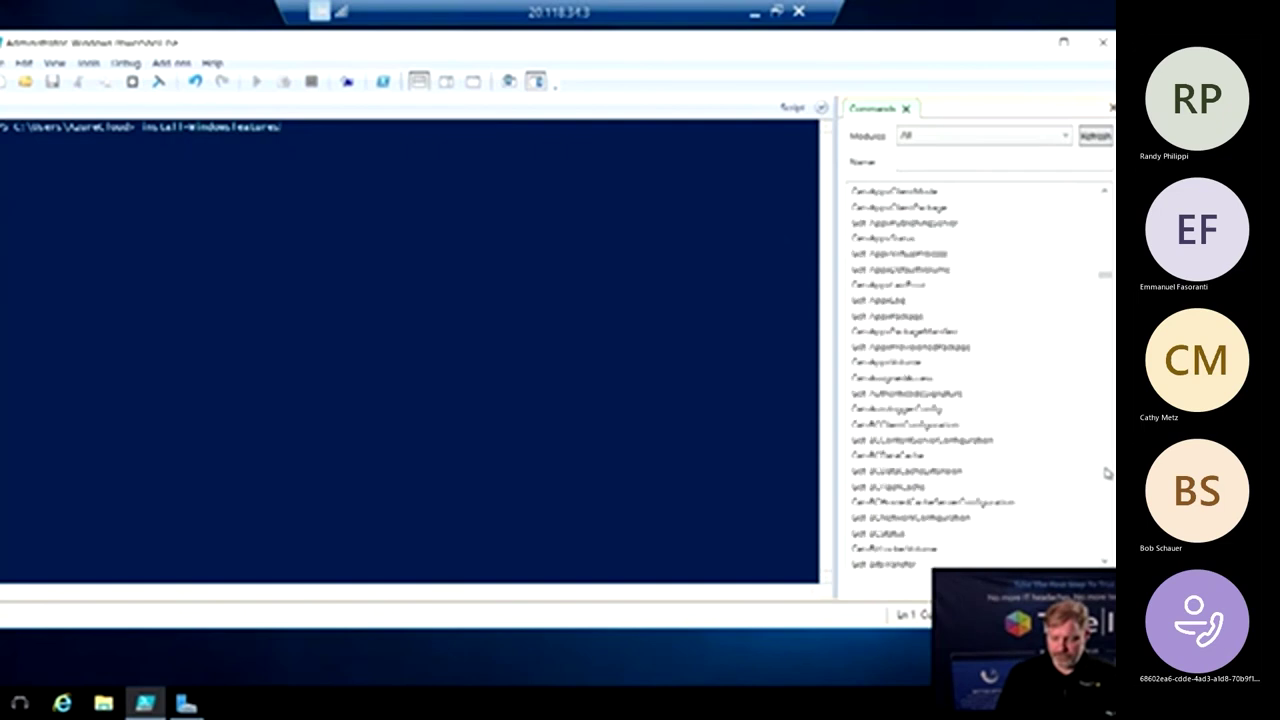
scroll(1107, 472, "down", 15)
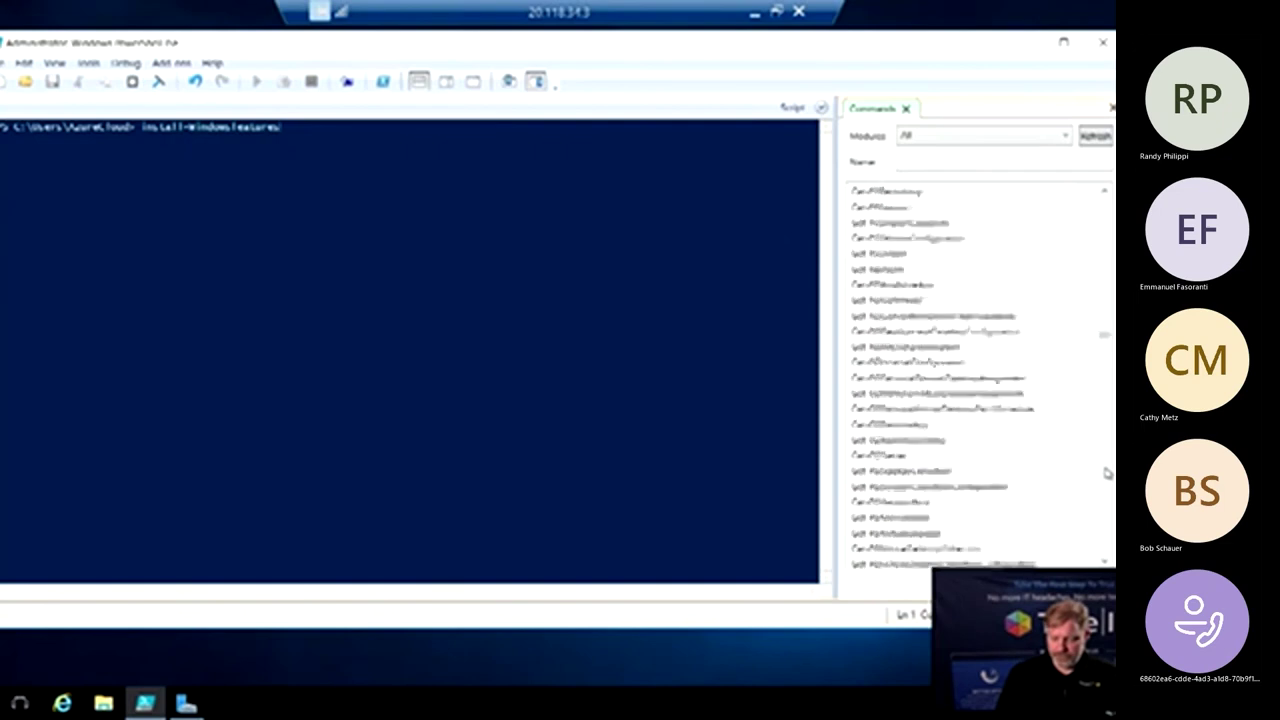
scroll(1107, 472, "down", 5)
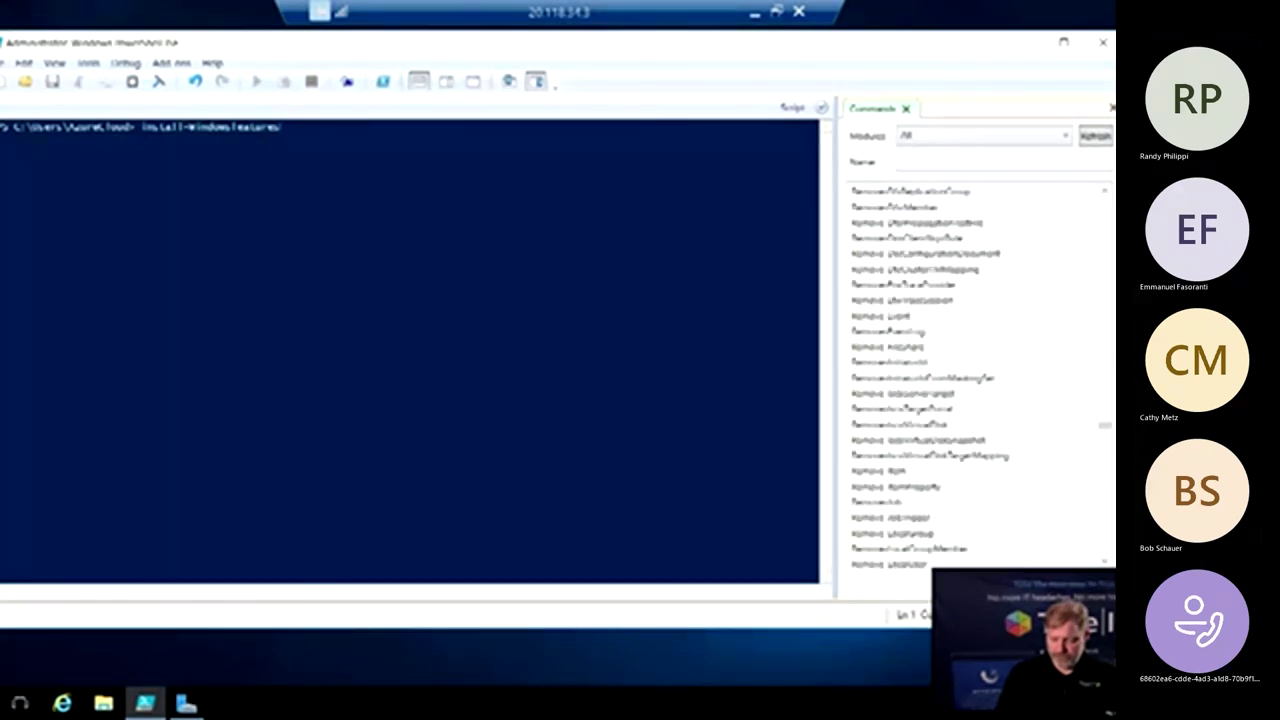
scroll(1106, 403, "down", 6)
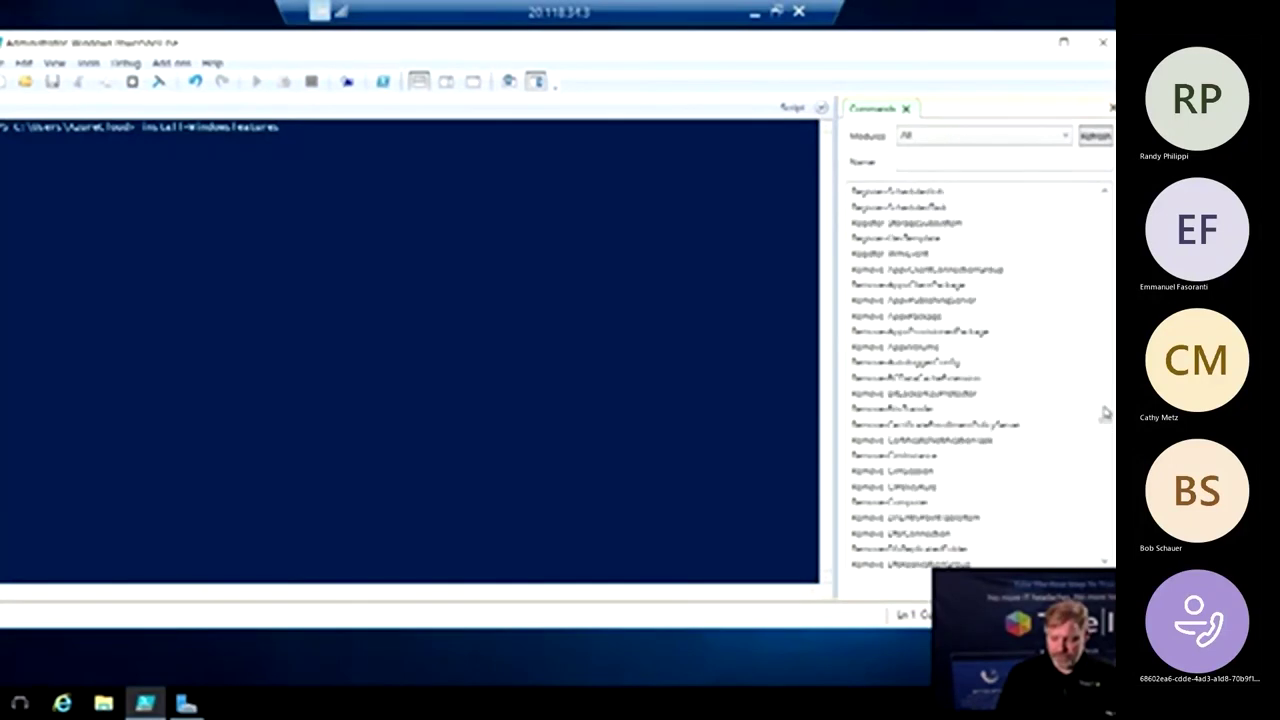
scroll(1106, 398, "down", 3)
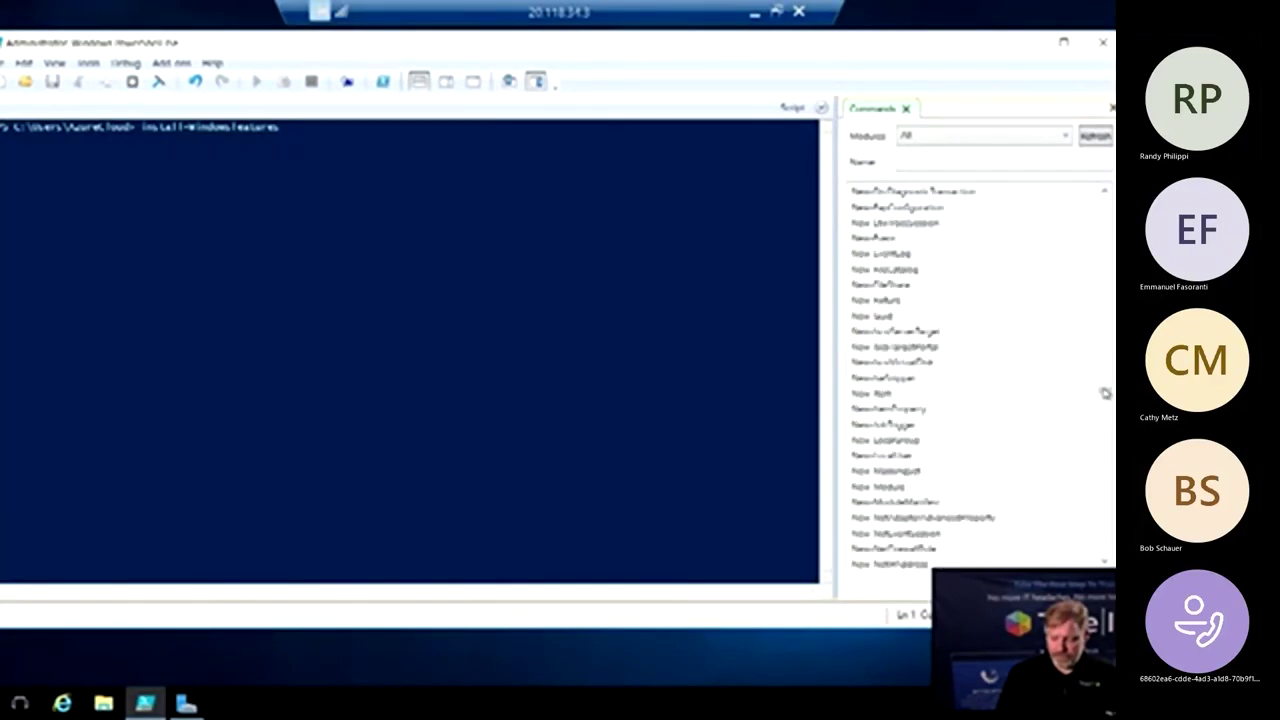
scroll(1105, 390, "up", 5)
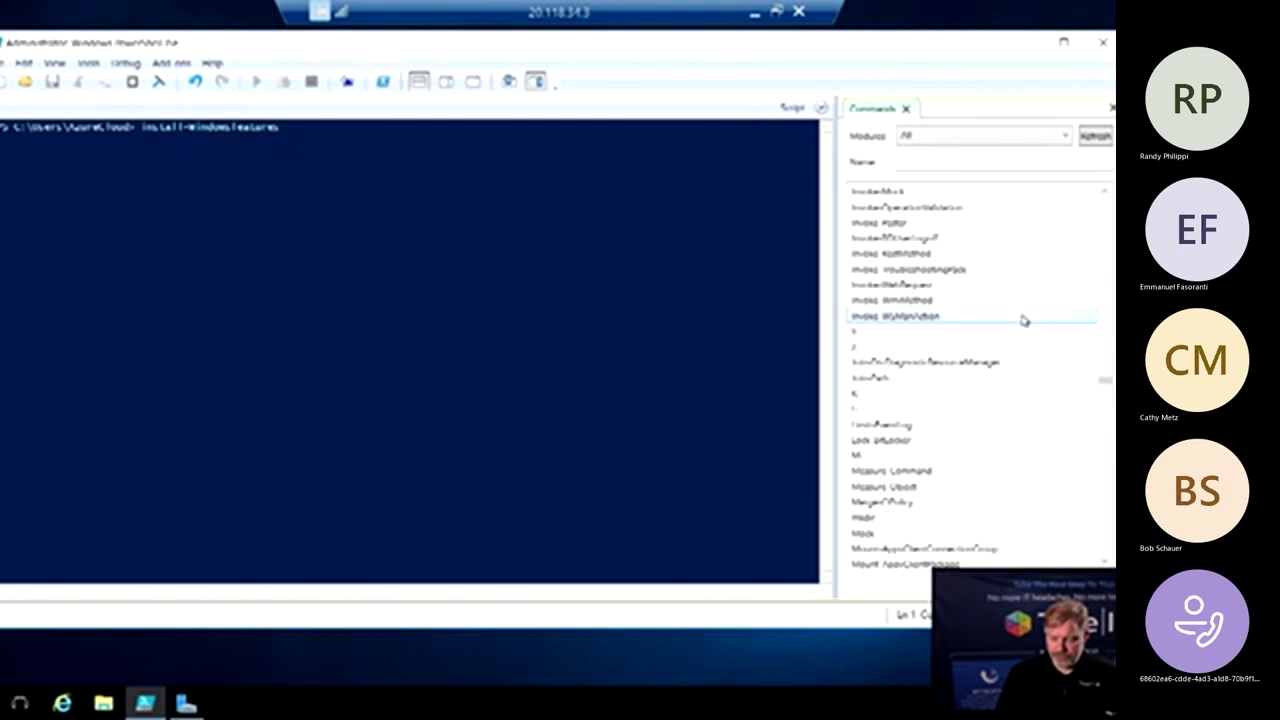
scroll(1023, 320, "up", 5)
scroll(1023, 320, "up", 4)
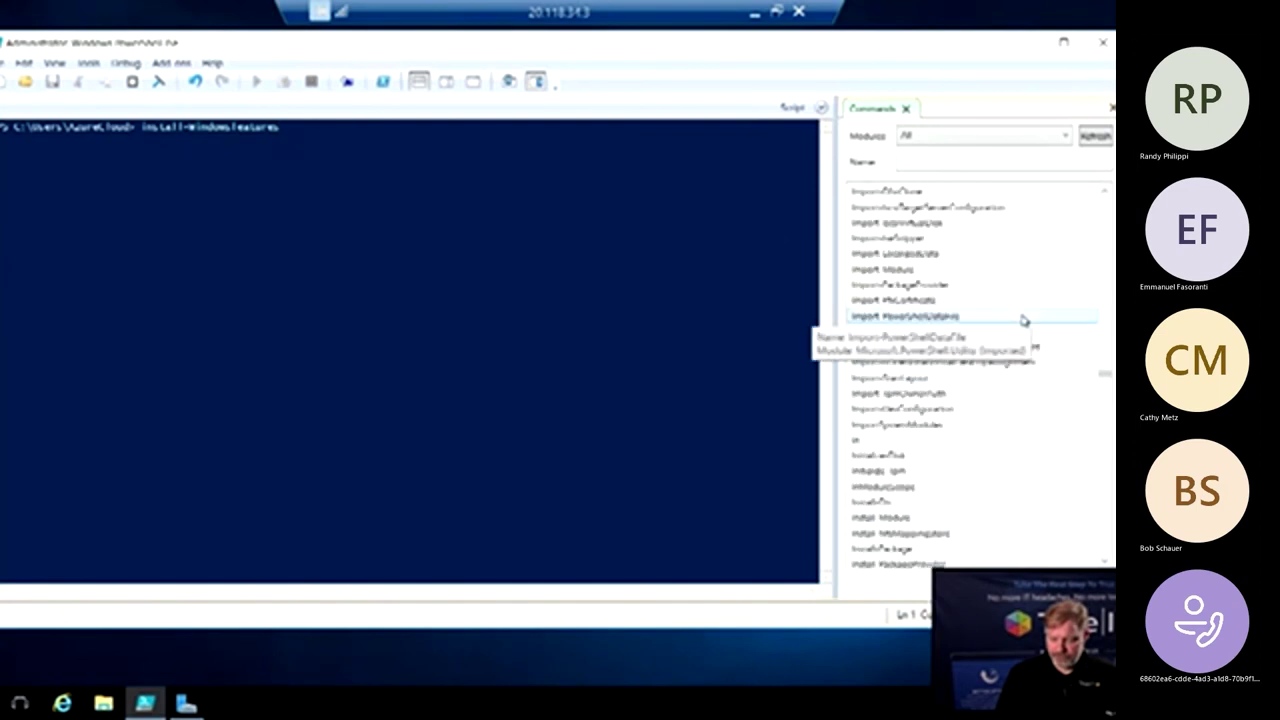
scroll(1033, 281, "down", 6)
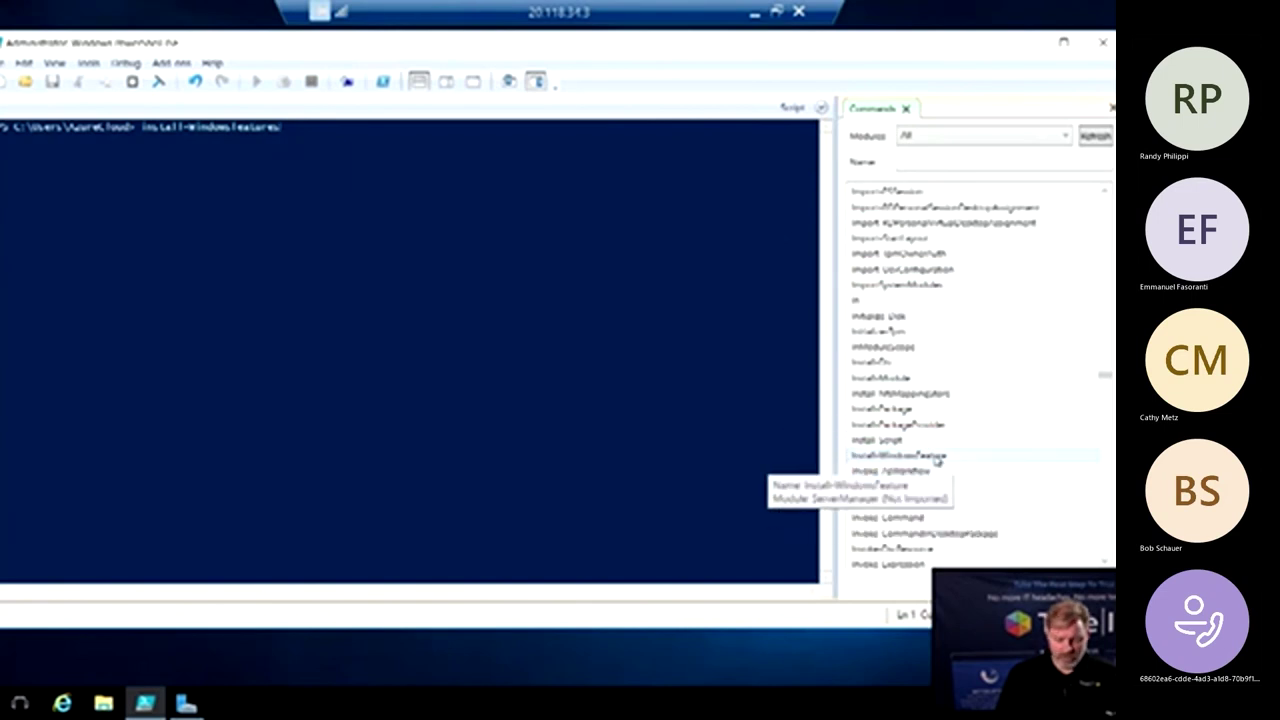
left_click(942, 456)
left_click(312, 138)
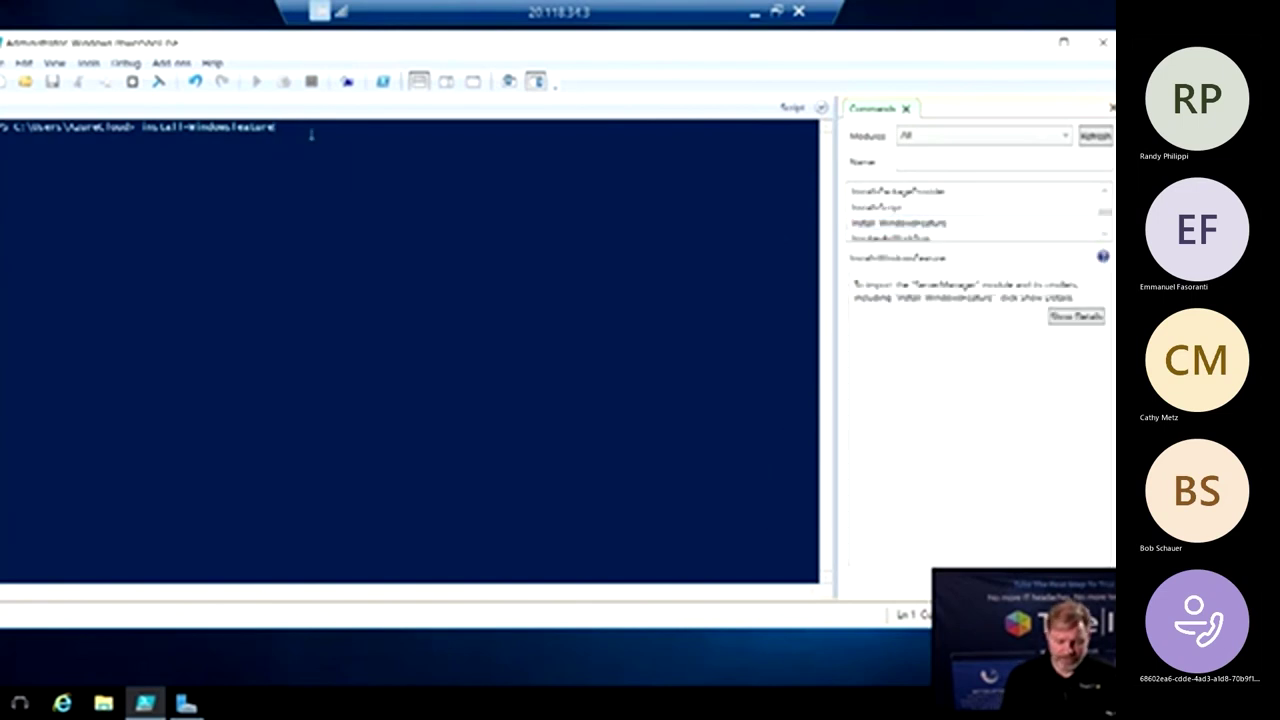
Step: Run Install-WindowsFeature -name Web-Server -IncludeManagementTools
type("-name Web-")
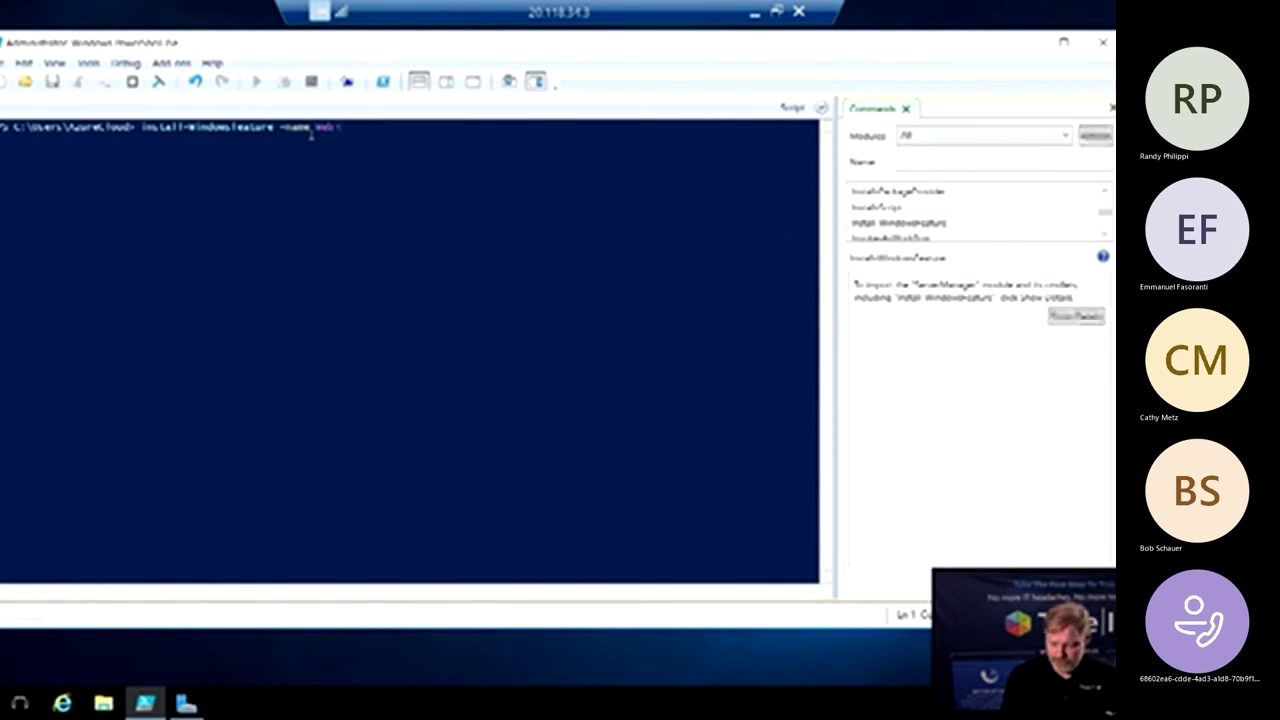
type("Serv")
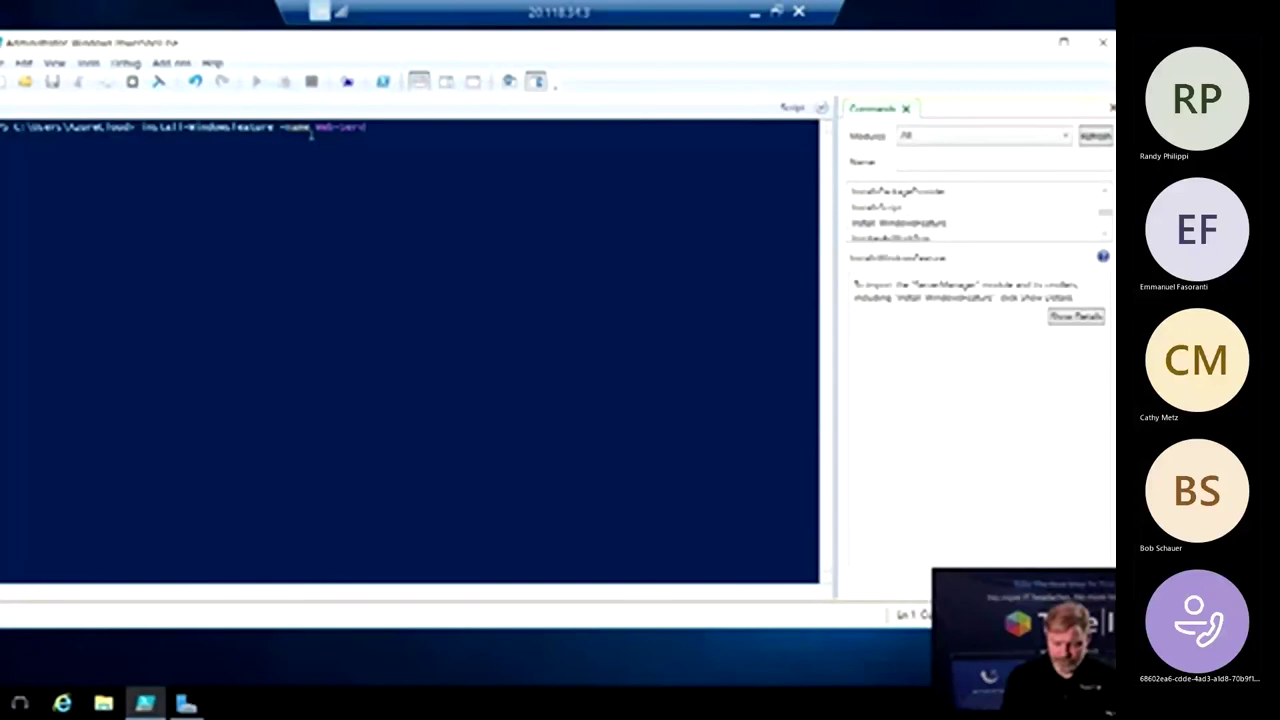
type("er -in")
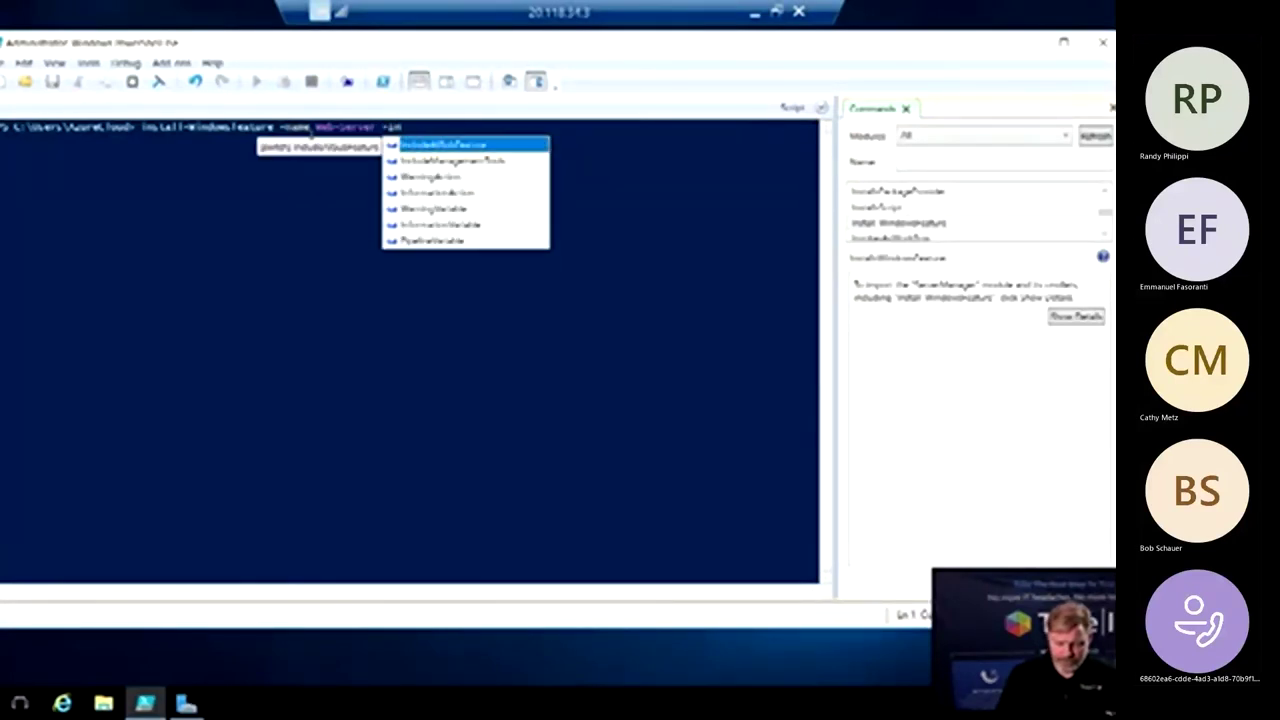
key("Down")
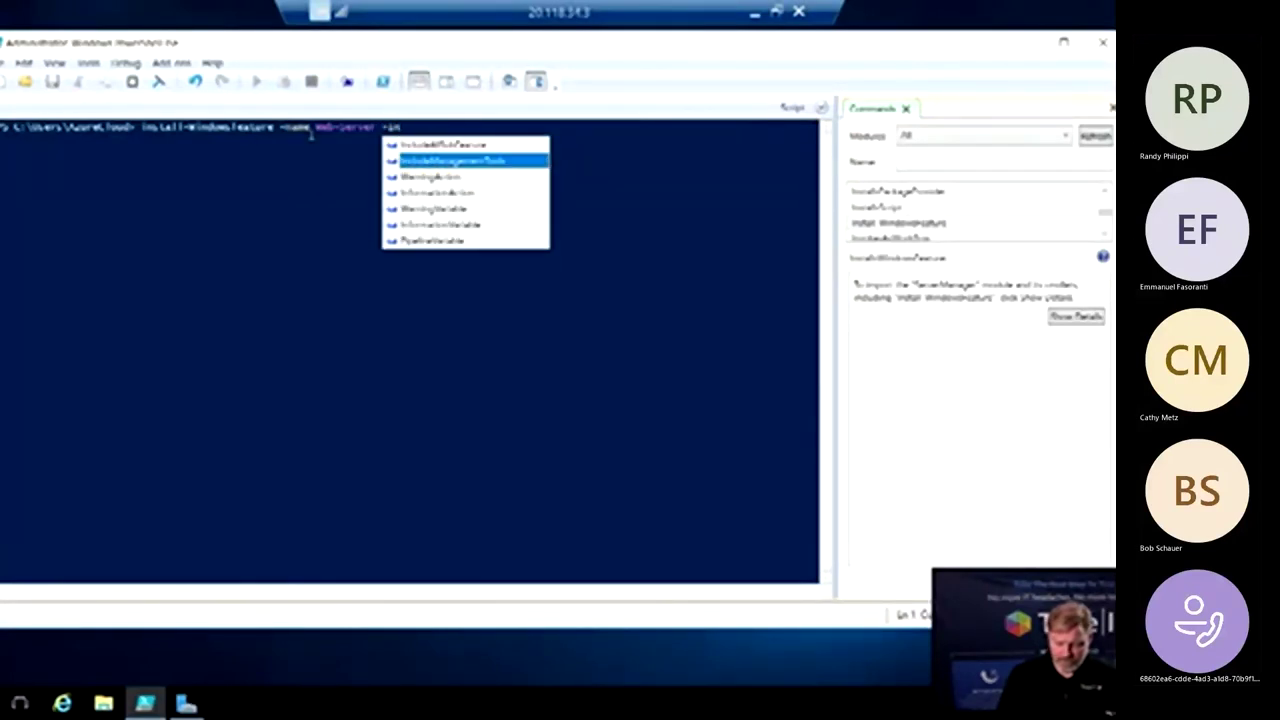
key("Tab")
key("Return")
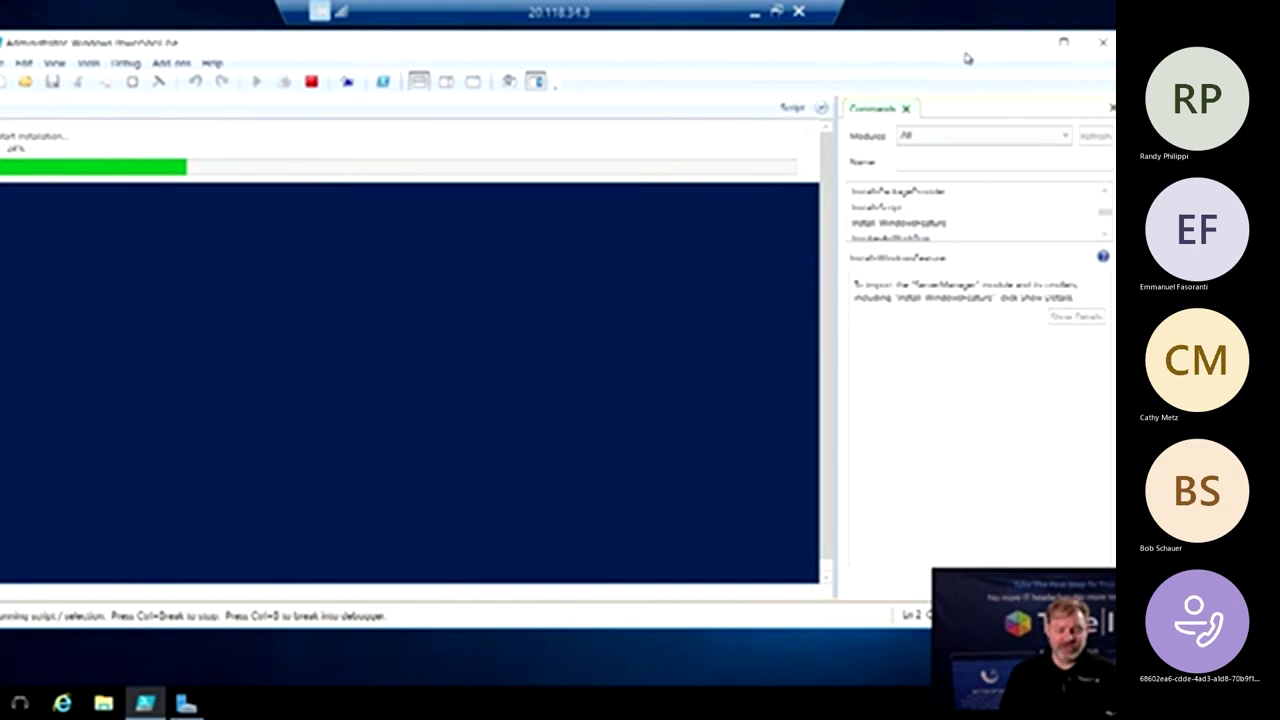
Step: Check the install progress in PowerShell ISE, then minimize the remote session
left_click(1025, 45)
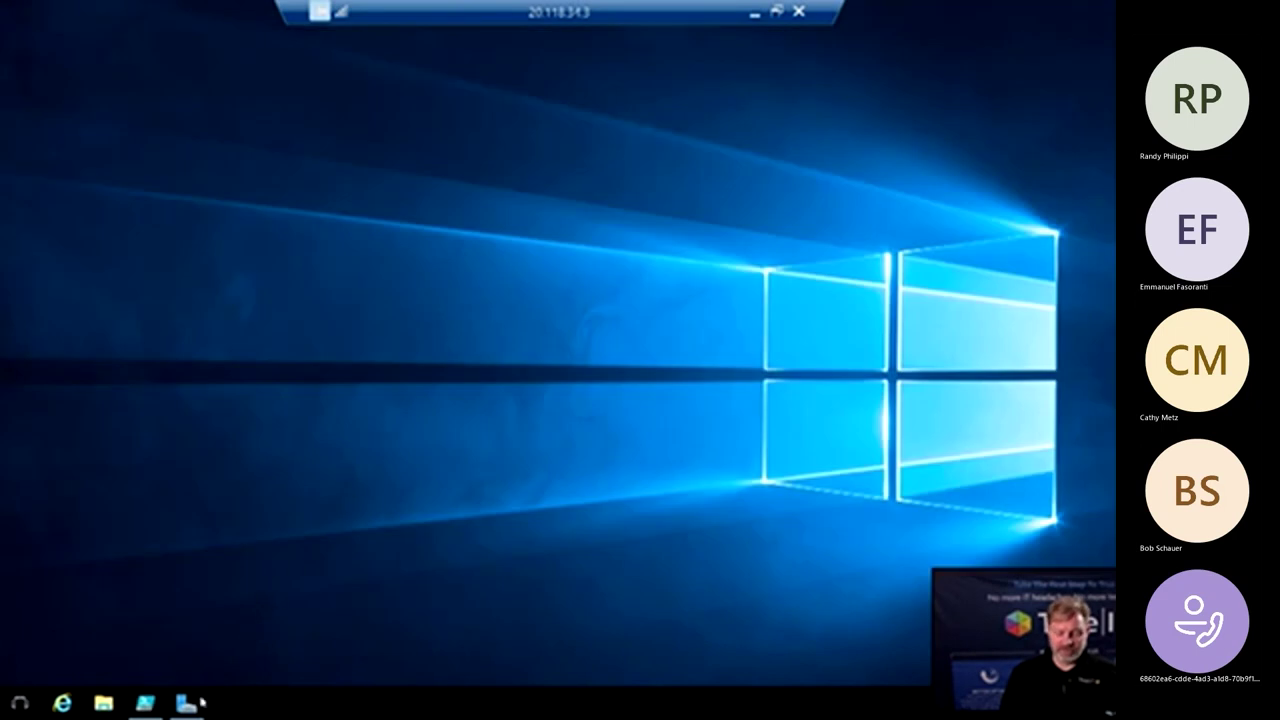
left_click(145, 704)
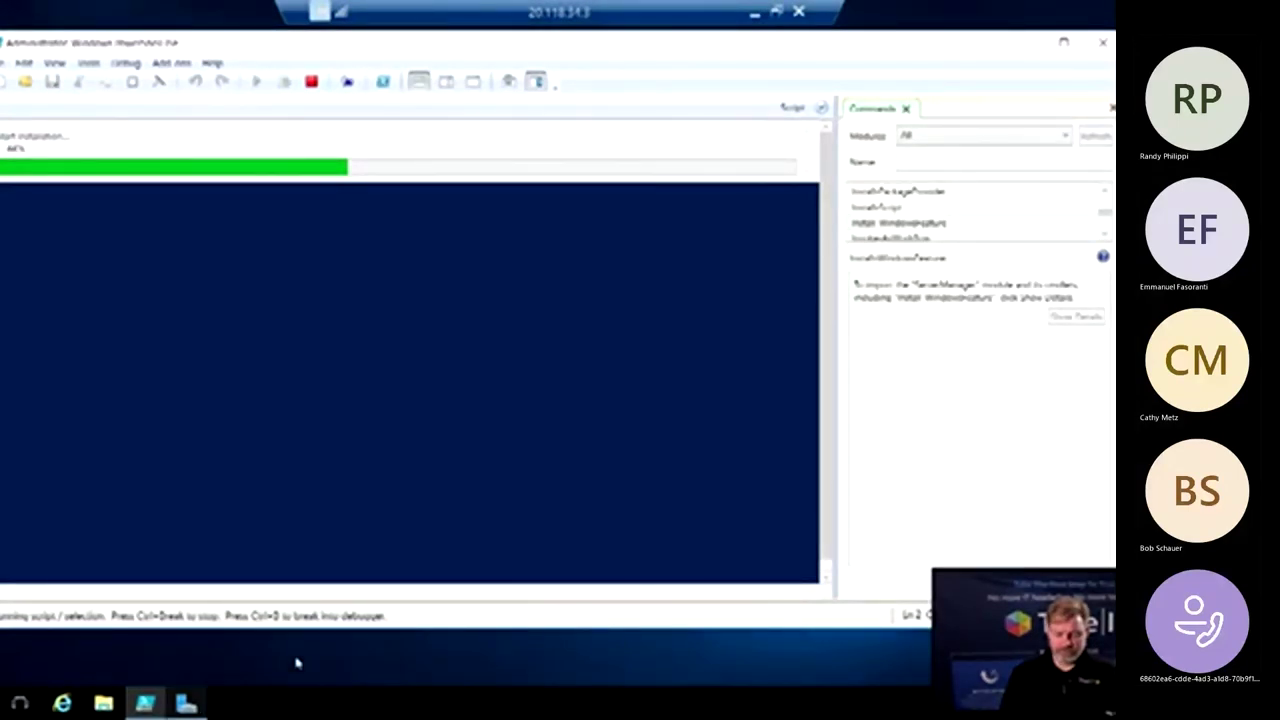
left_click(755, 12)
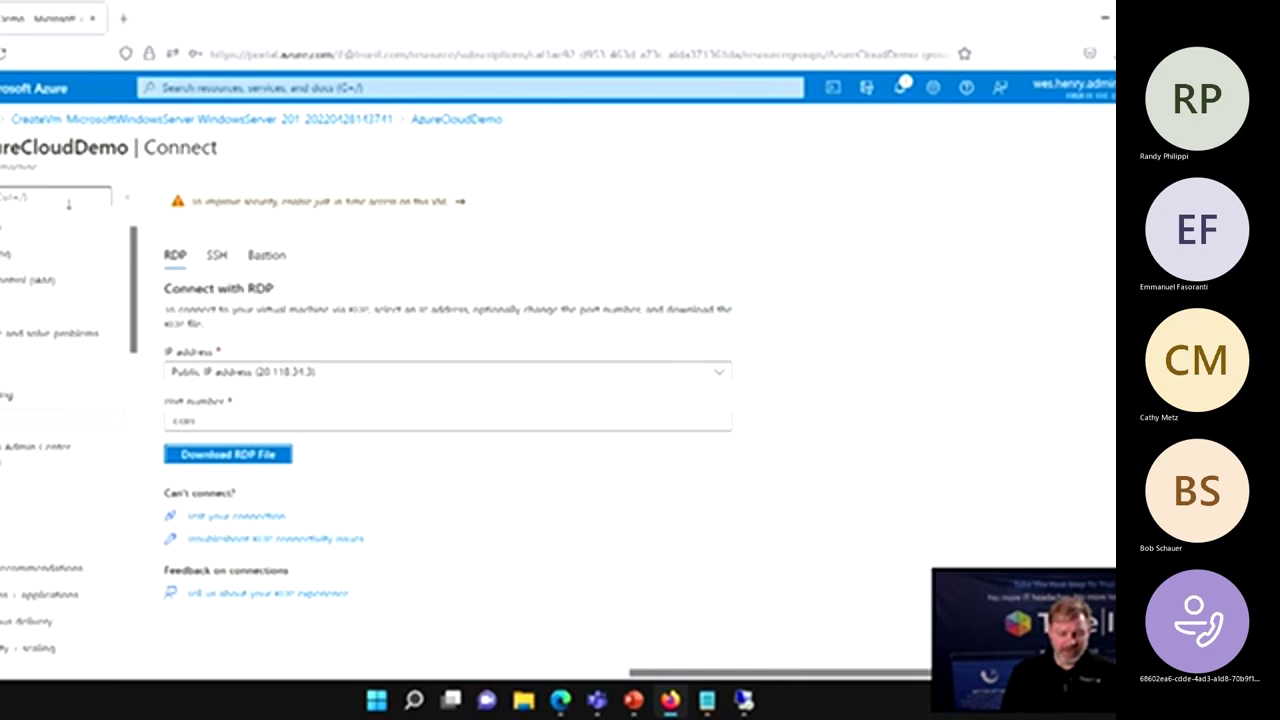
left_click(6, 233)
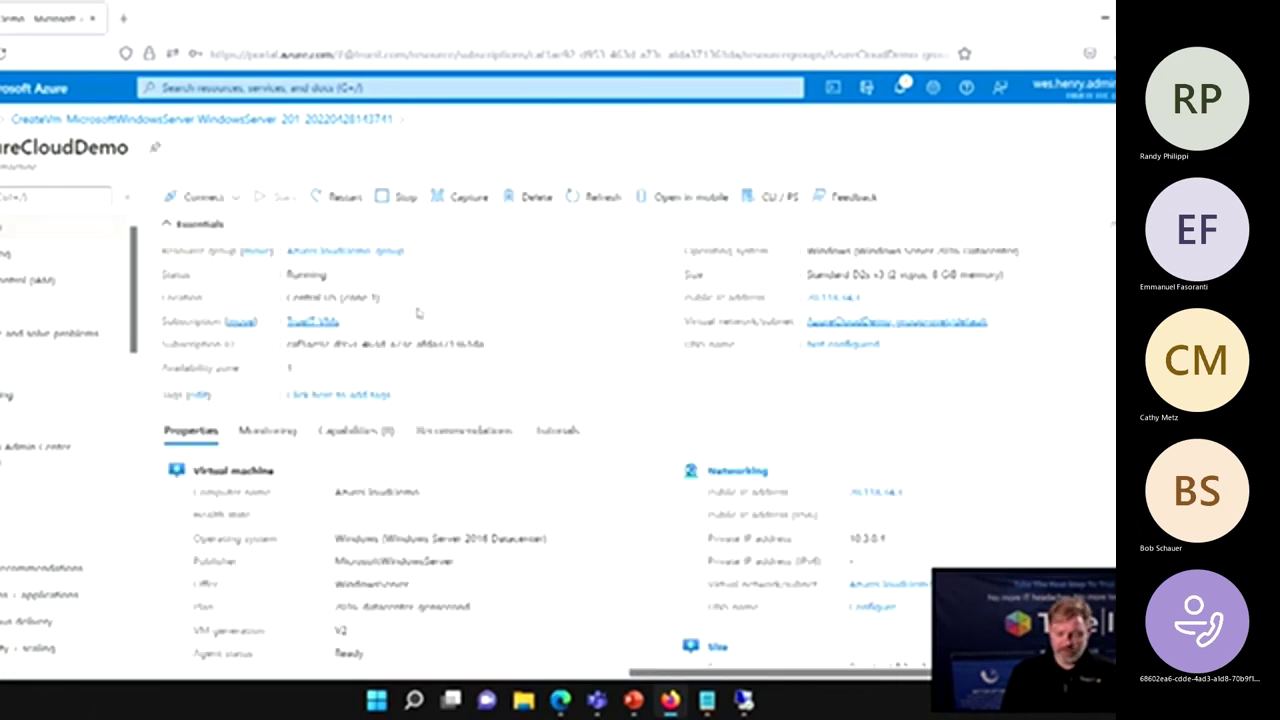
left_click(870, 297)
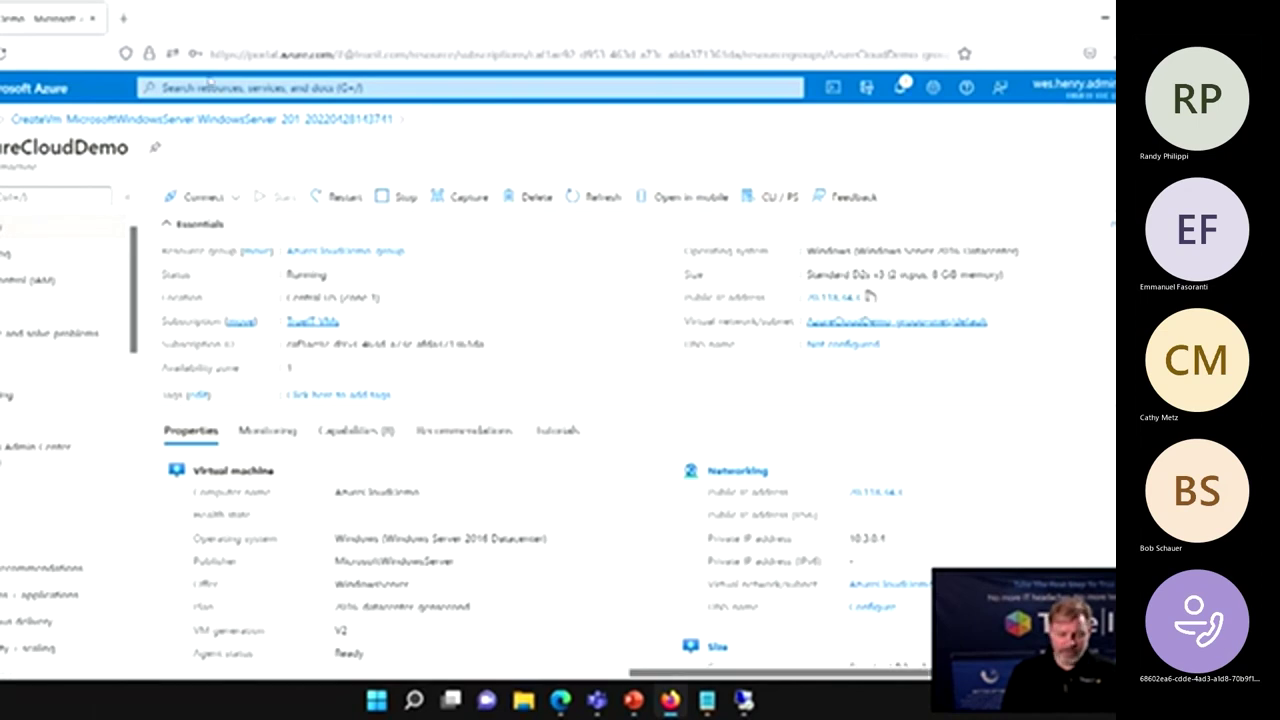
left_click(123, 18)
left_click(203, 55)
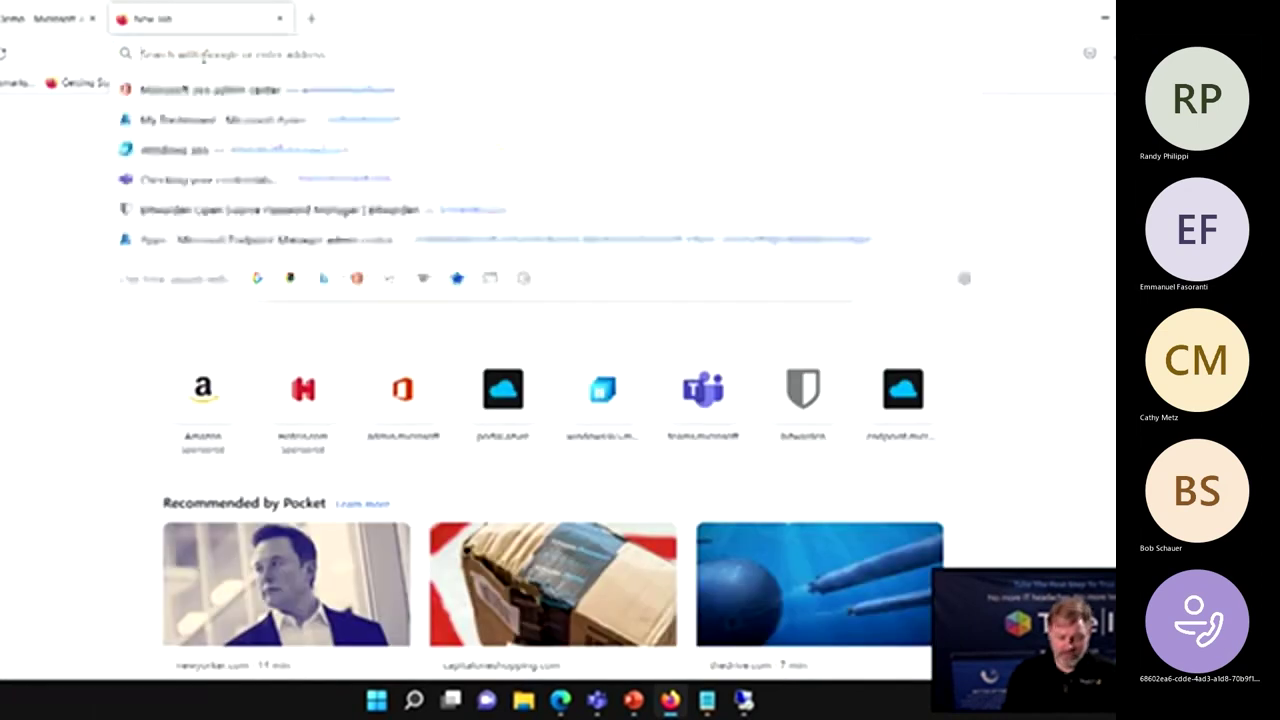
type("https://")
key("ctrl+v")
key("Return")
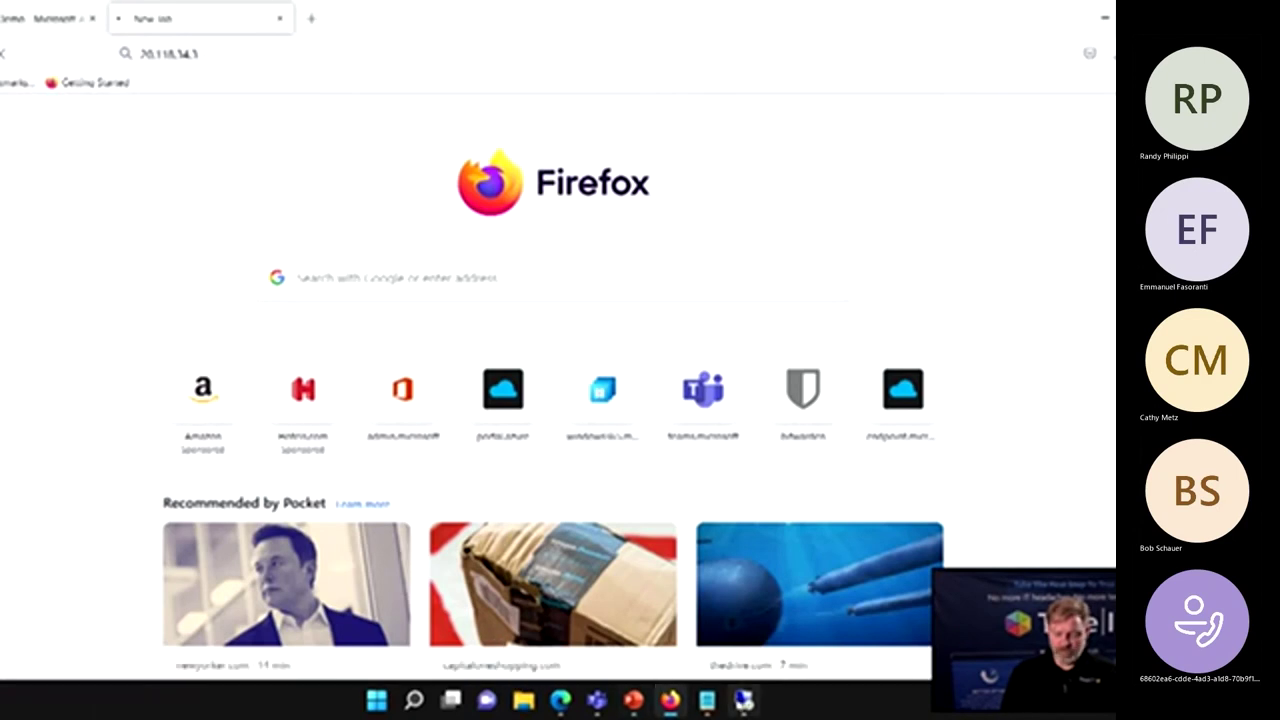
Step: Switch between the browser and remote session to confirm the Web-Server install succeeded
left_click(743, 700)
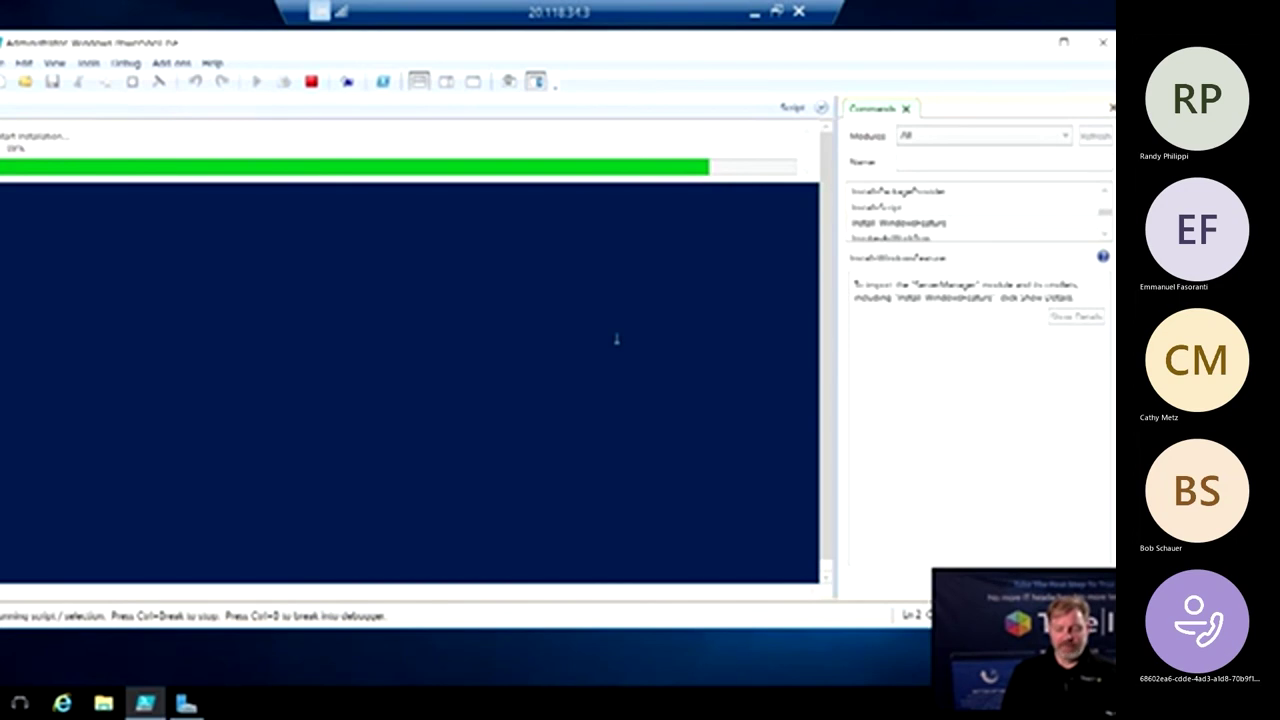
left_click(754, 13)
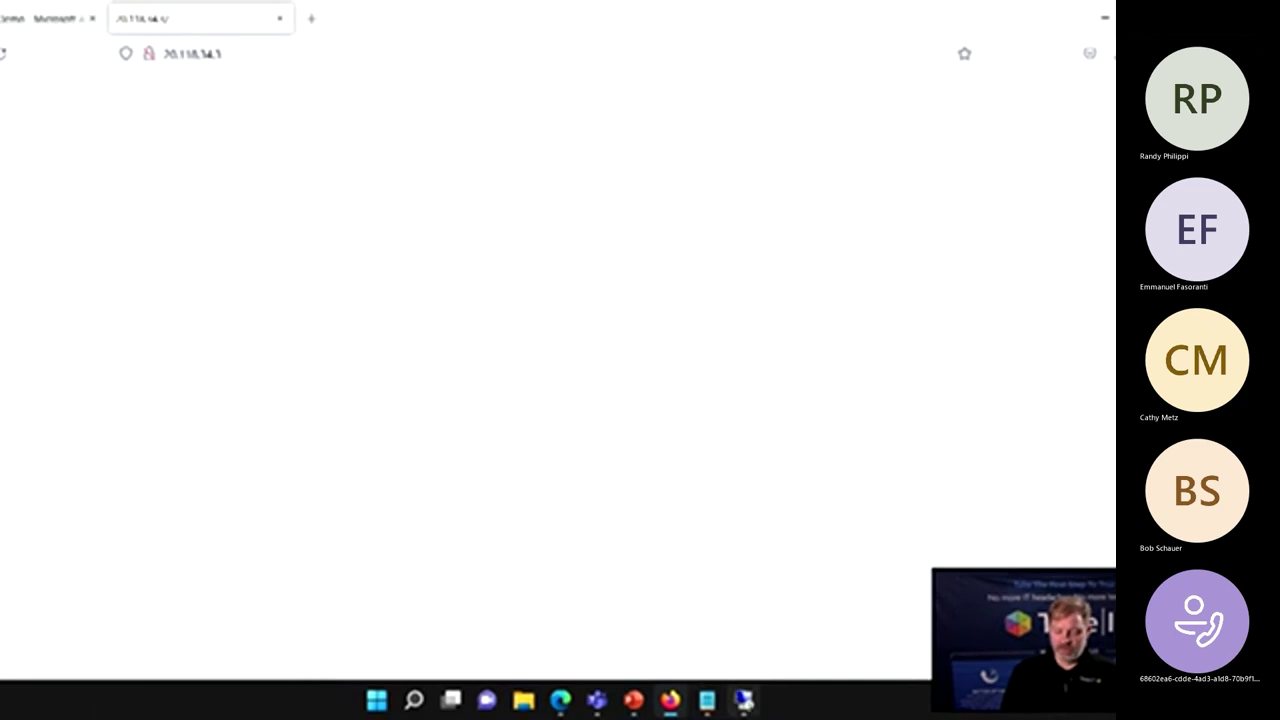
left_click(744, 700)
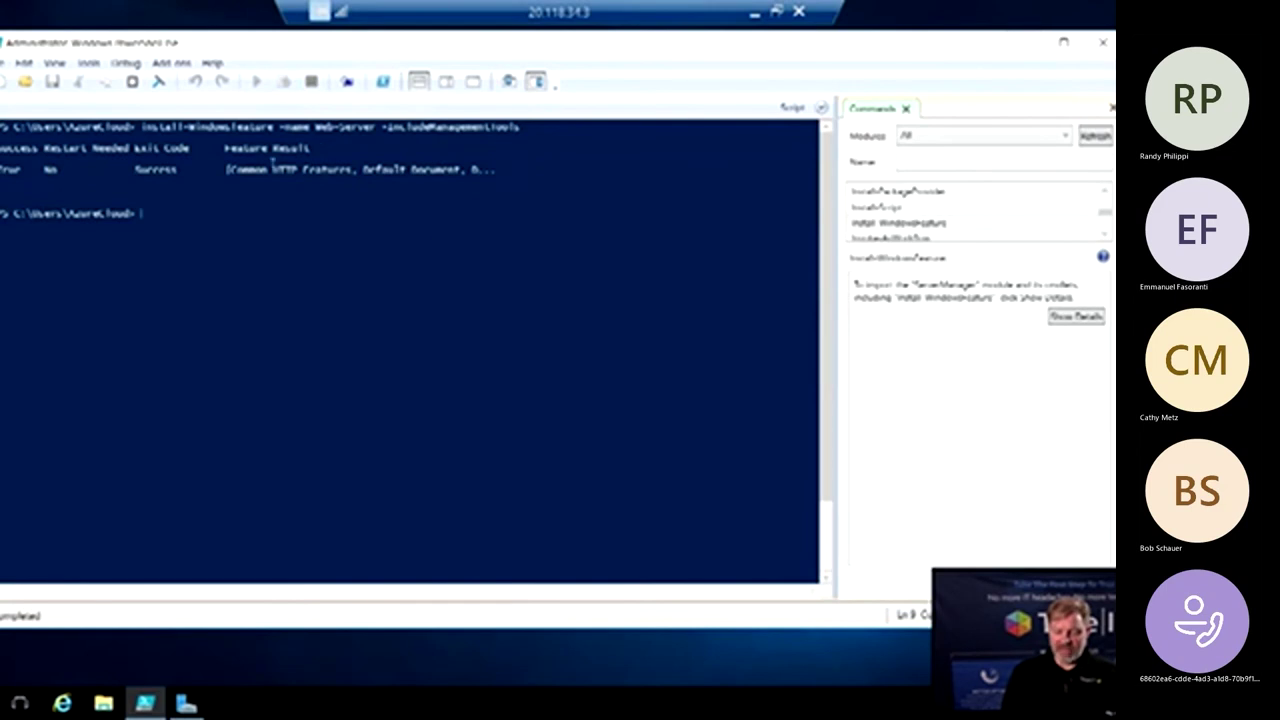
Step: Minimize the remote session and reload 20.118.34.3 in Firefox to show the IIS welcome page
left_click(754, 12)
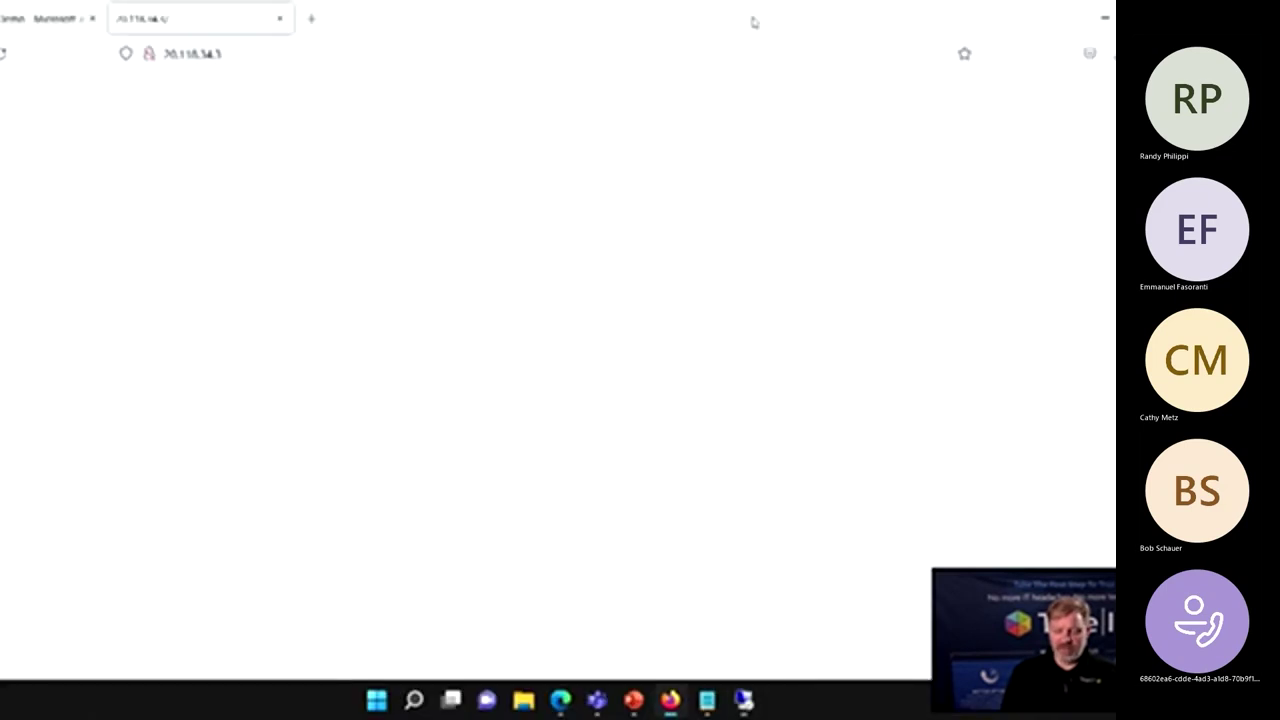
left_click(5, 54)
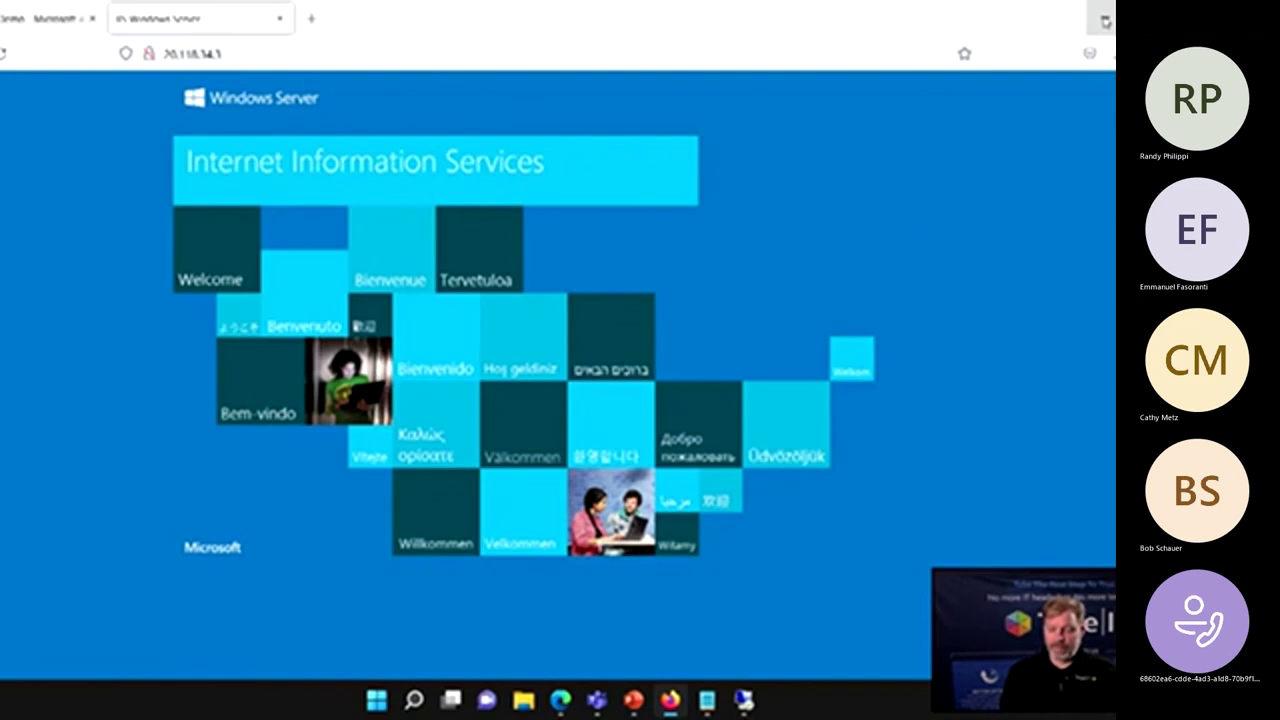
Step: Minimize Firefox and PowerPoint, then restore the Windows 365 page in Edge
left_click(1105, 20)
left_click(1104, 16)
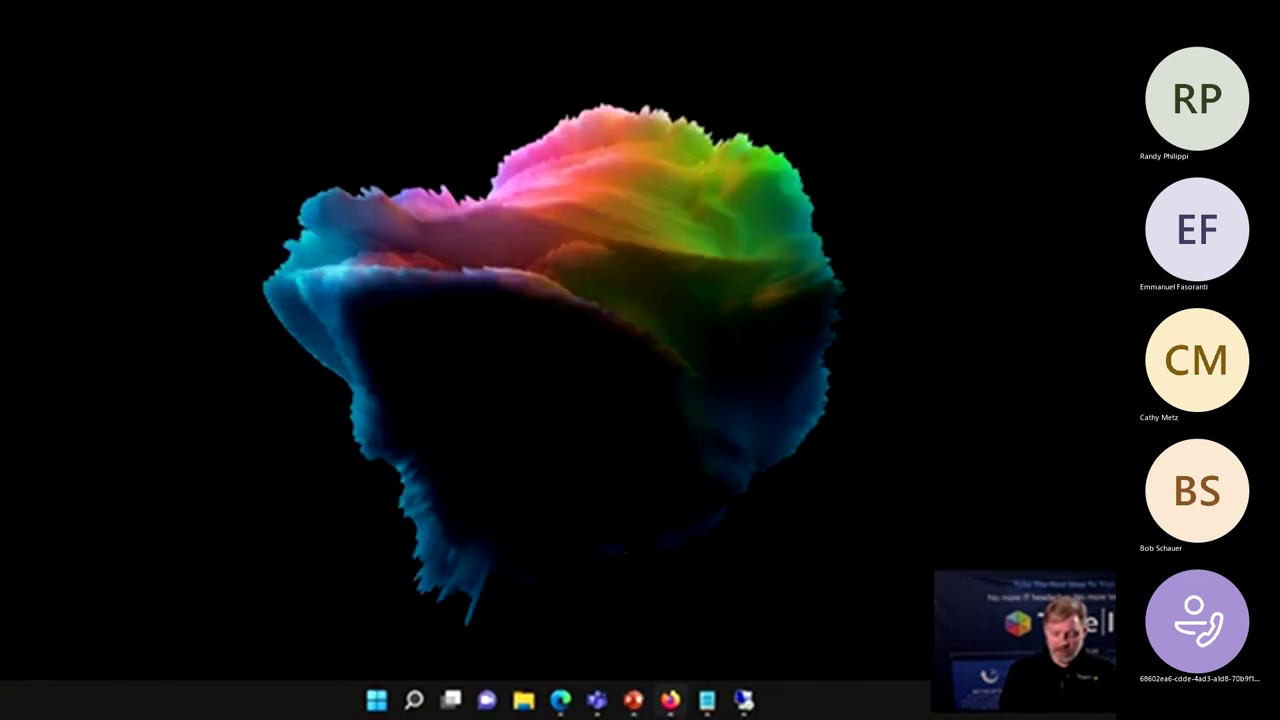
left_click(560, 699)
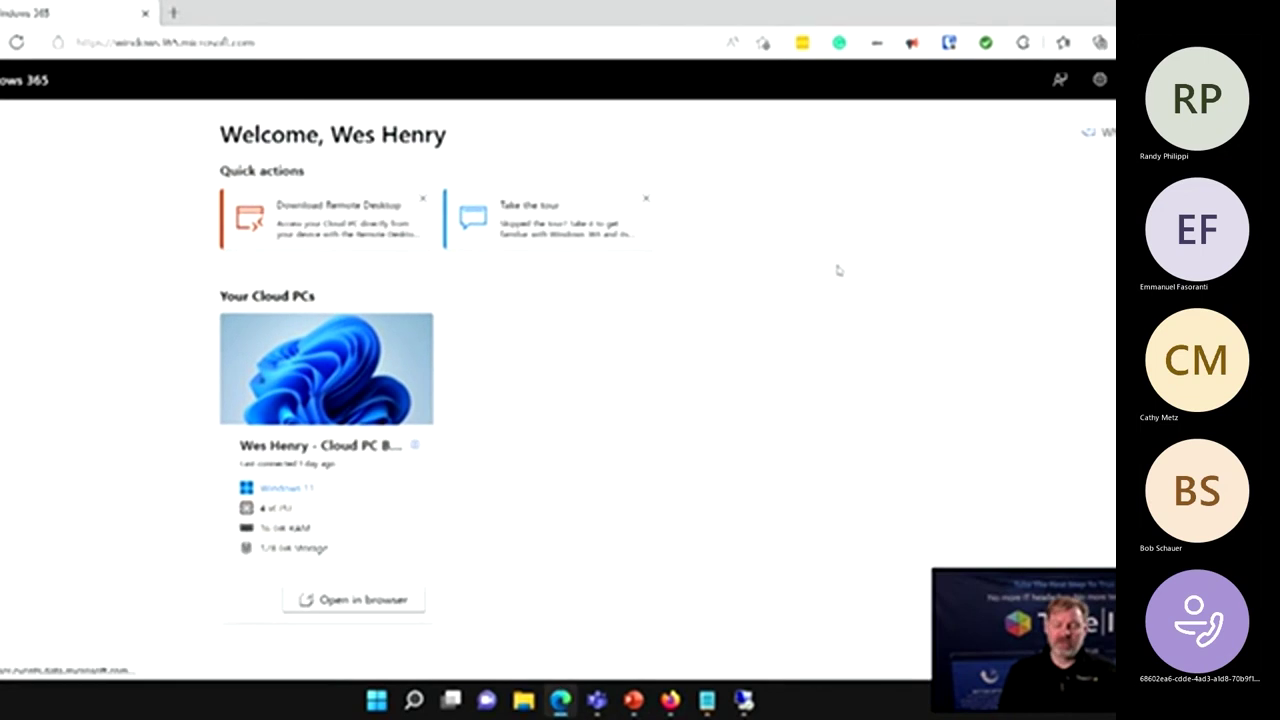